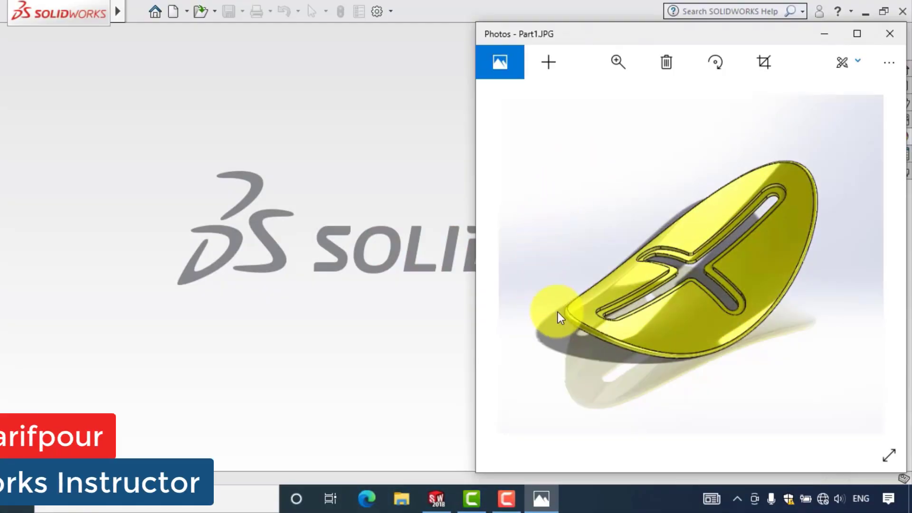
Step: Minimize the reference photo and create a new blank part document, Part2
click(824, 37)
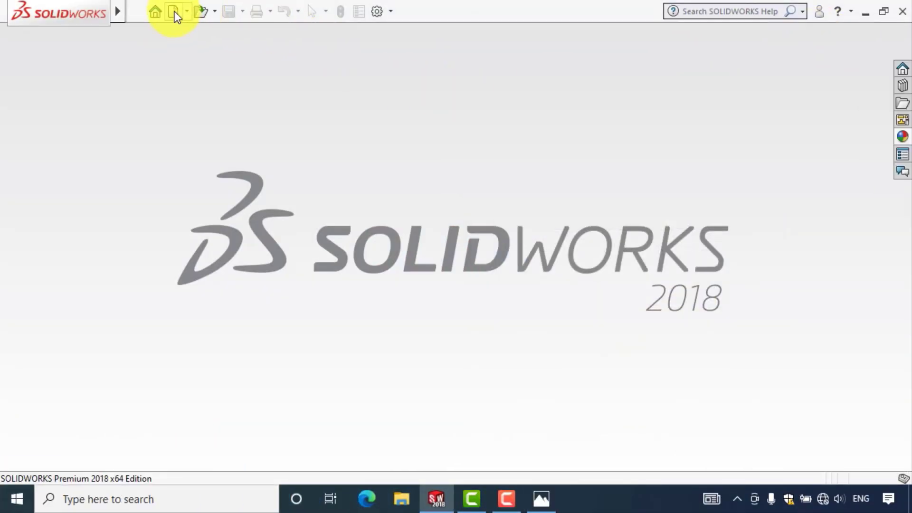
click(175, 13)
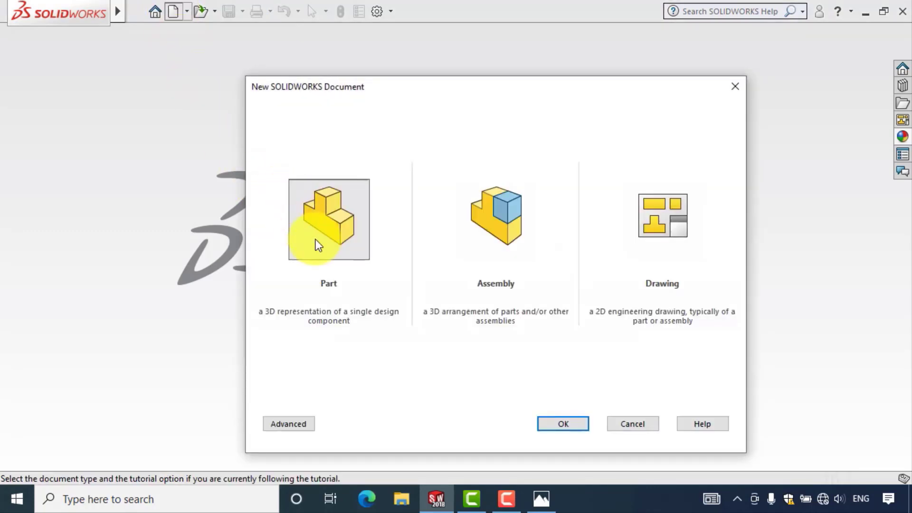
click(557, 421)
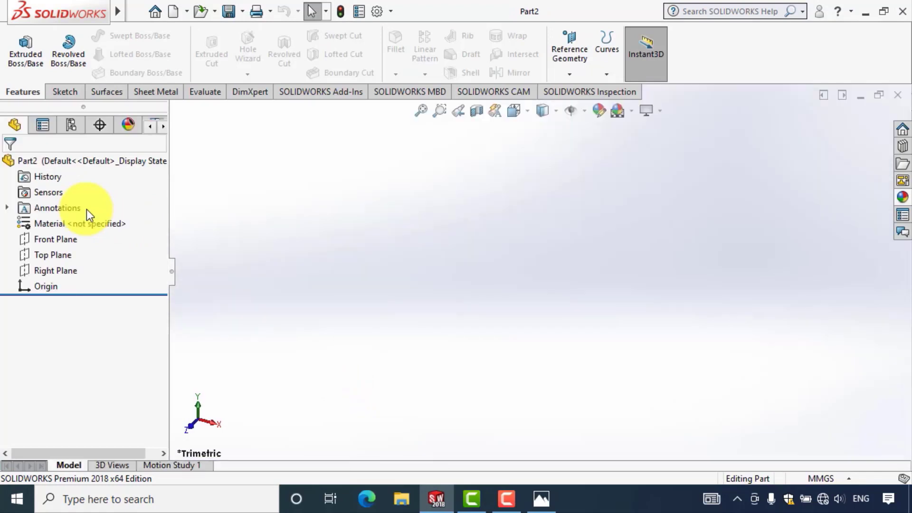
Step: Create reference plane Plane1 parallel to the Front Plane at a 30 mm offset
click(569, 76)
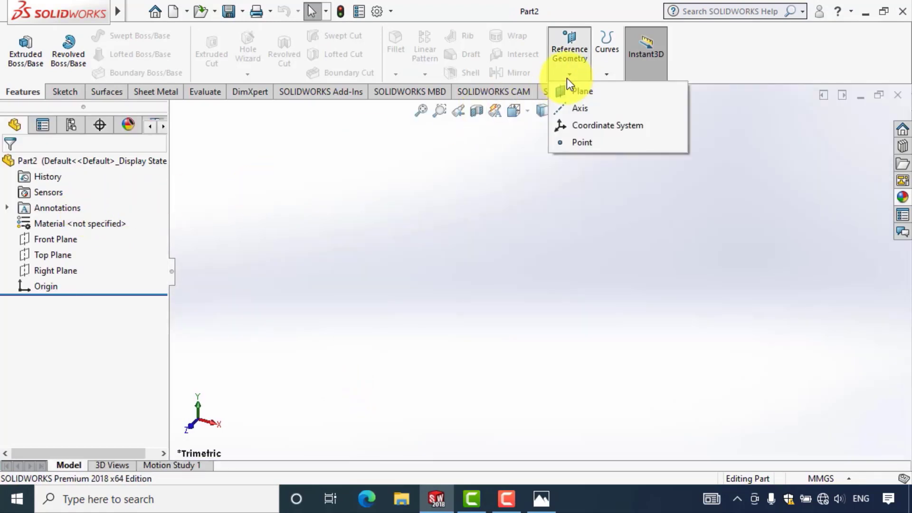
click(613, 97)
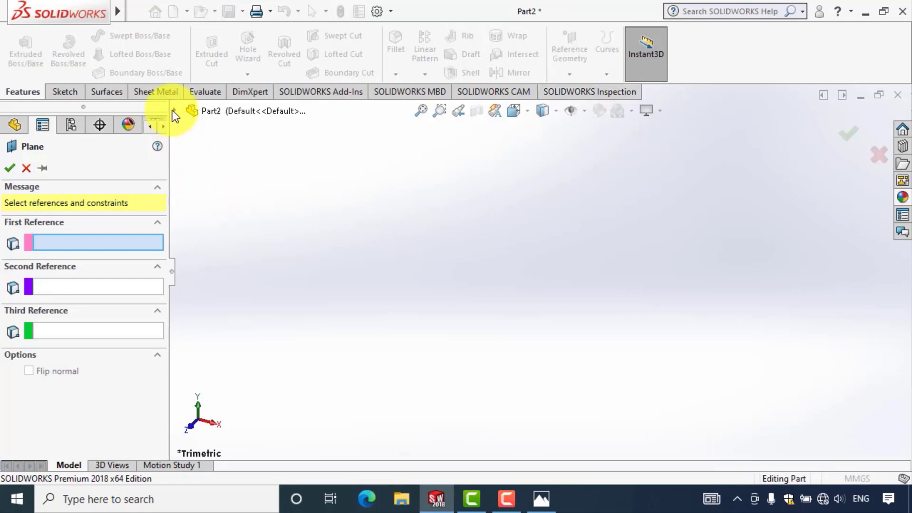
click(174, 111)
click(233, 190)
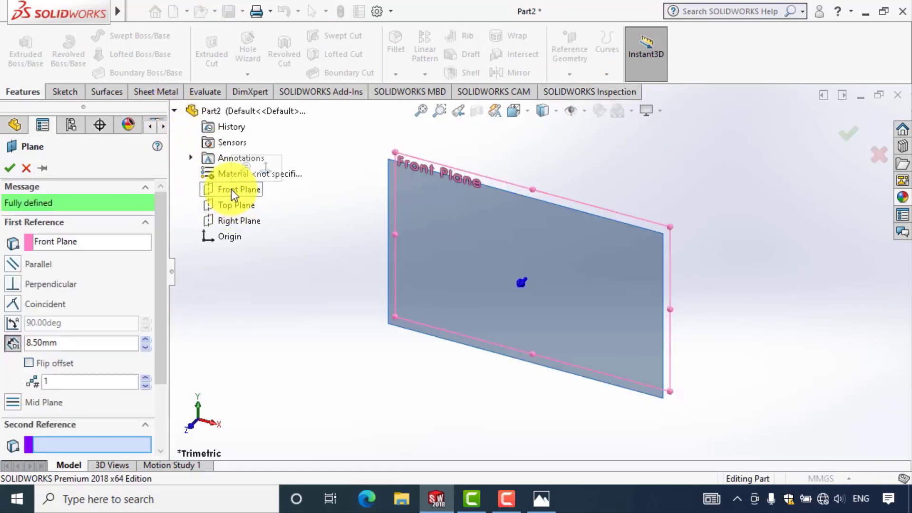
double_click(100, 343)
text(30)
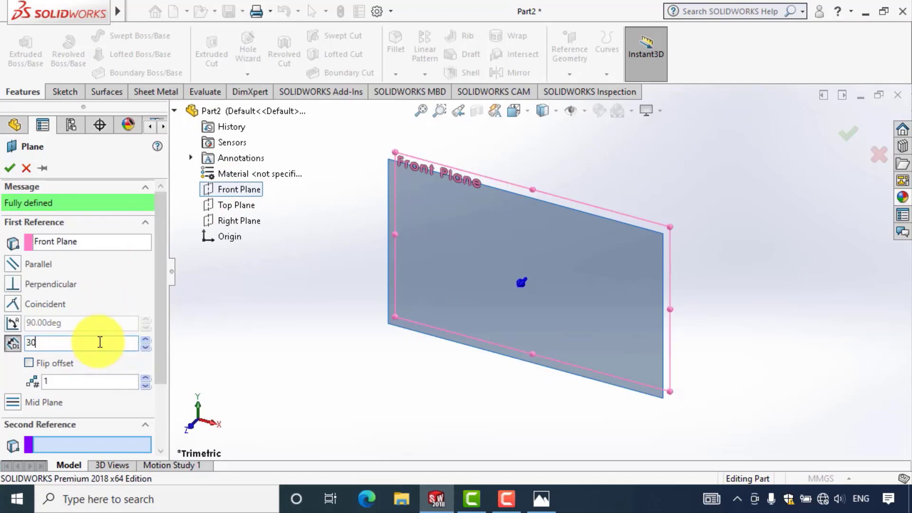
key(Return)
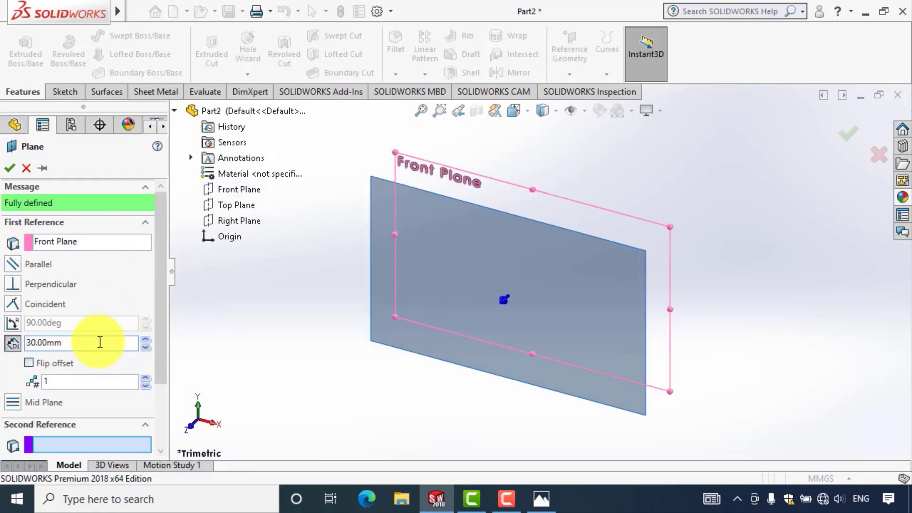
click(11, 168)
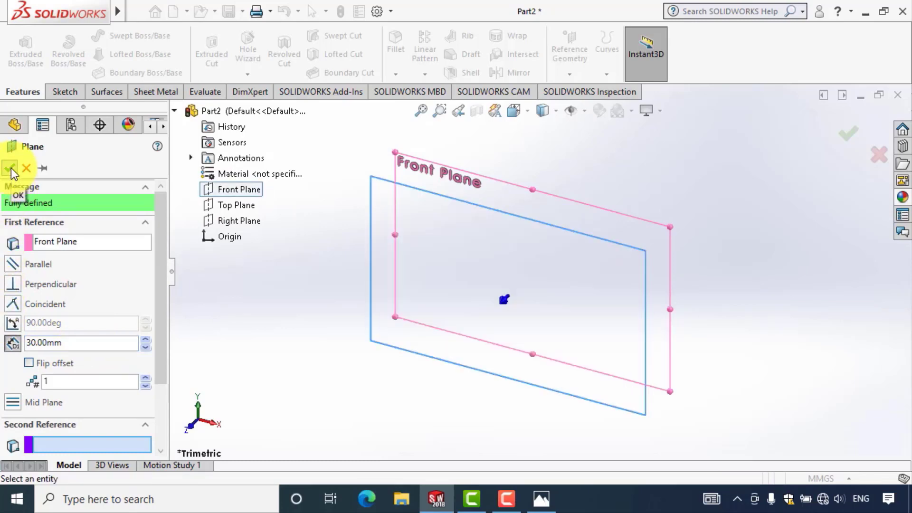
click(10, 169)
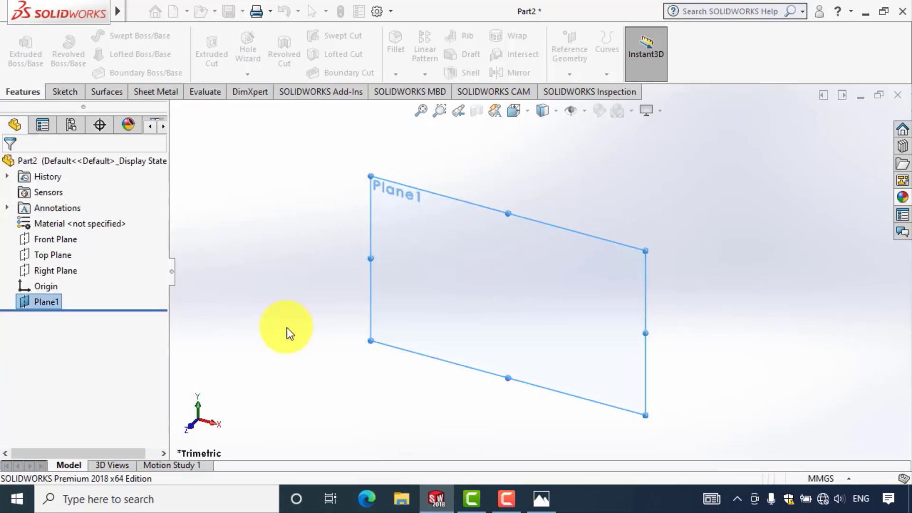
Step: Start a sketch on Plane1 and draw a three-point arc spanning the origin
click(405, 297)
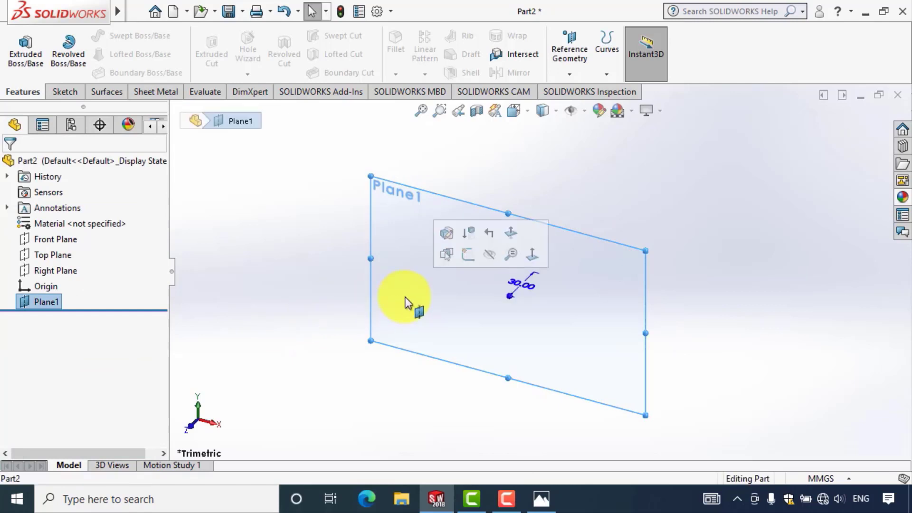
click(470, 254)
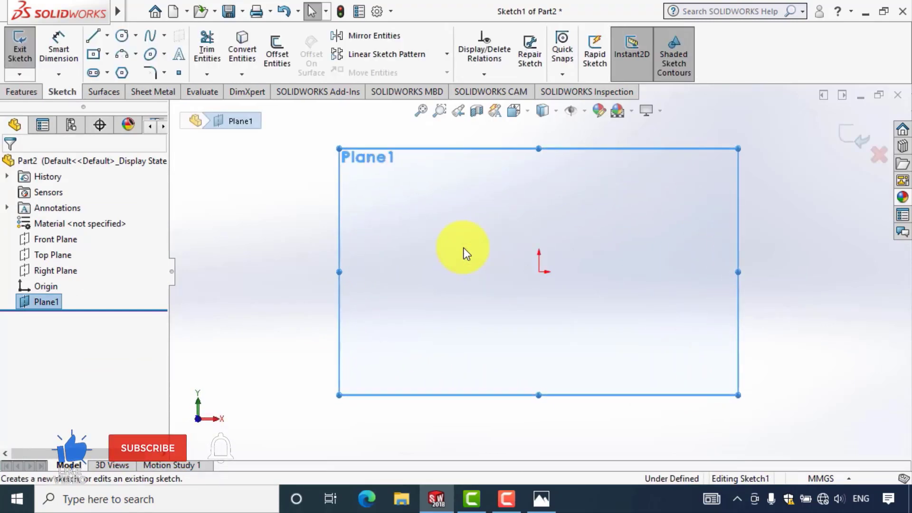
click(122, 56)
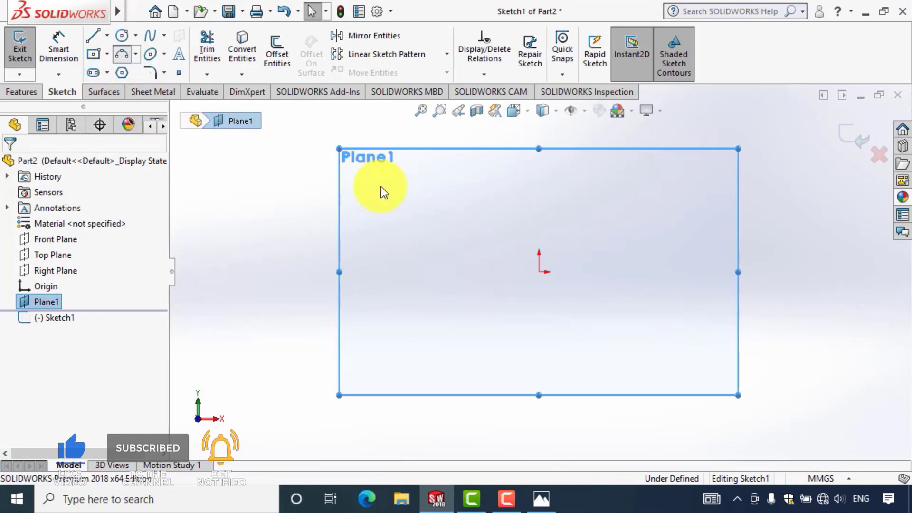
click(460, 272)
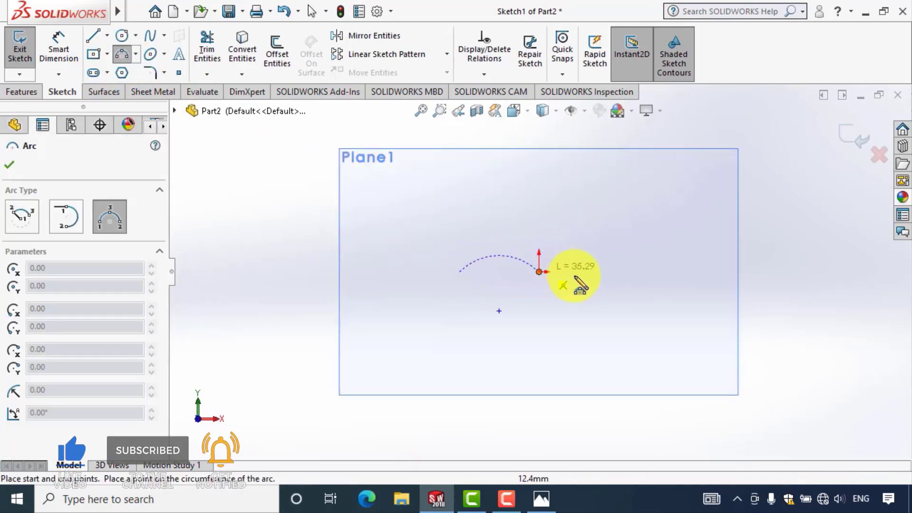
click(629, 271)
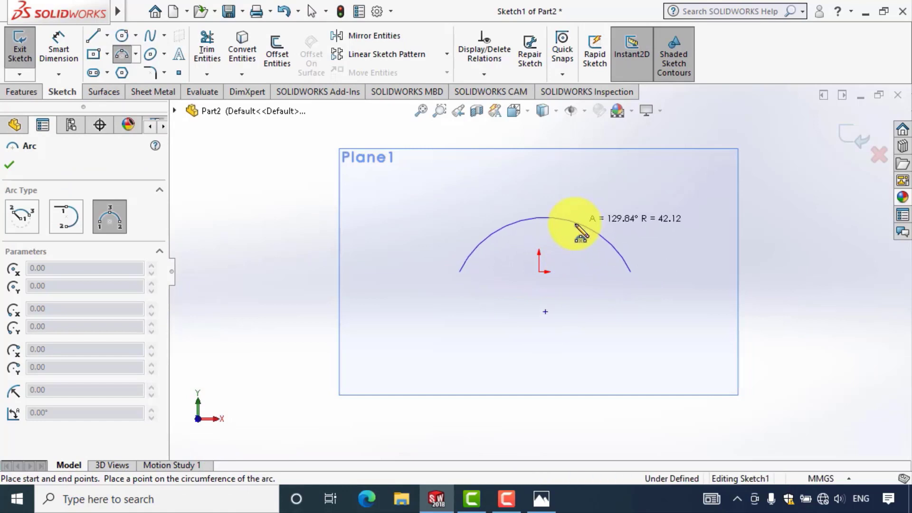
click(576, 225)
key(Escape)
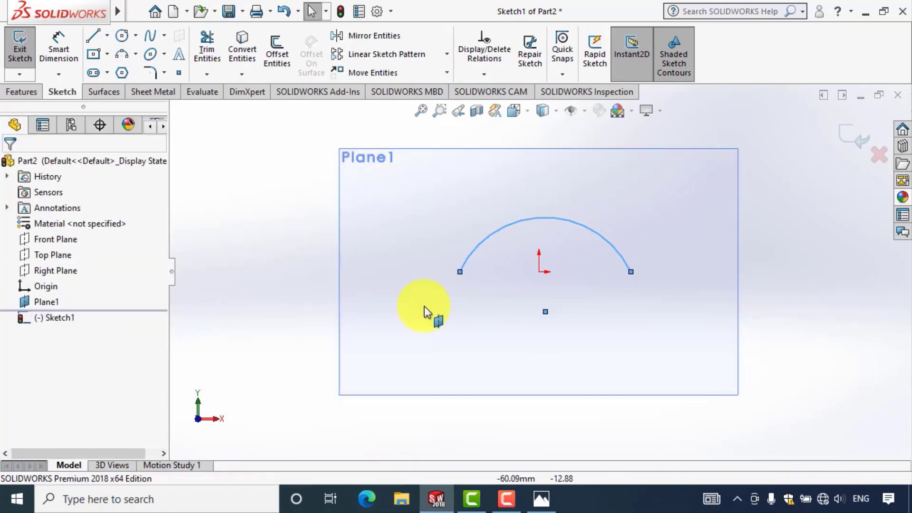
Step: Add a Vertical relation between the arc centre and the origin
click(537, 317)
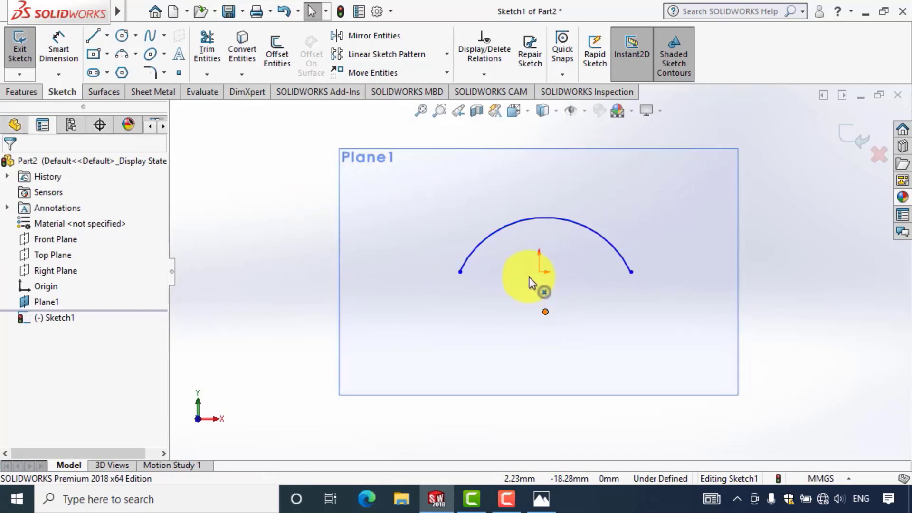
key(Escape)
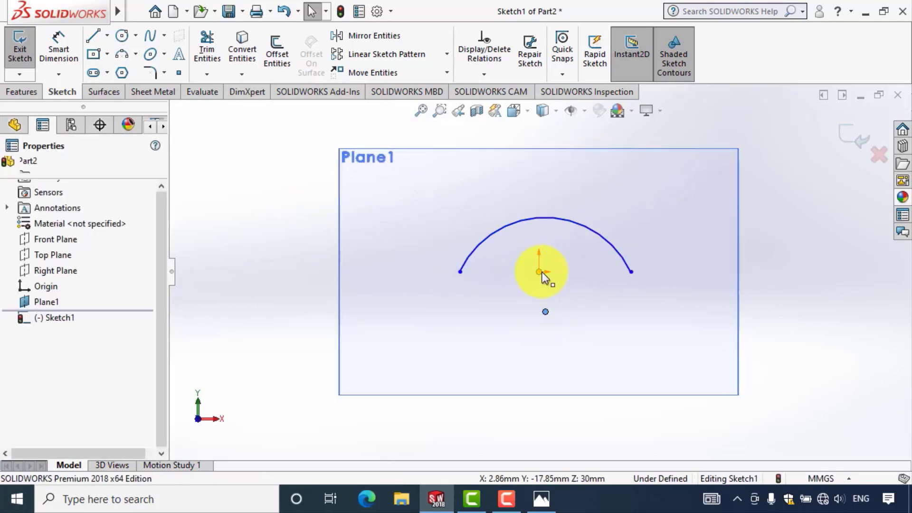
ctrl+click(542, 274)
click(606, 209)
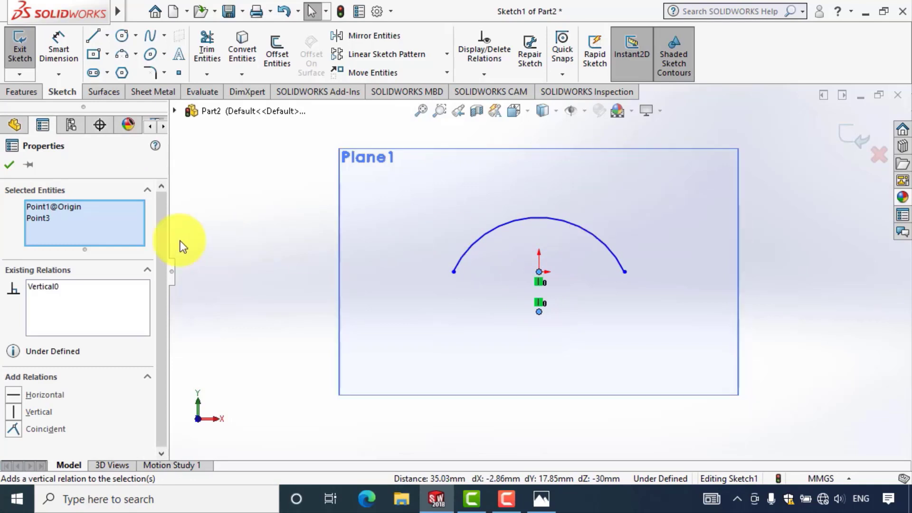
click(13, 165)
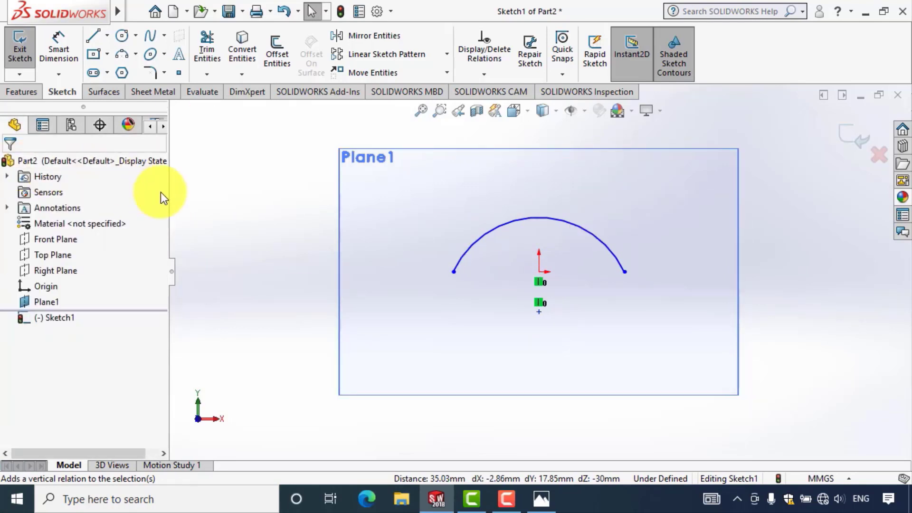
Step: Make both arc endpoints Horizontal with the origin
click(452, 273)
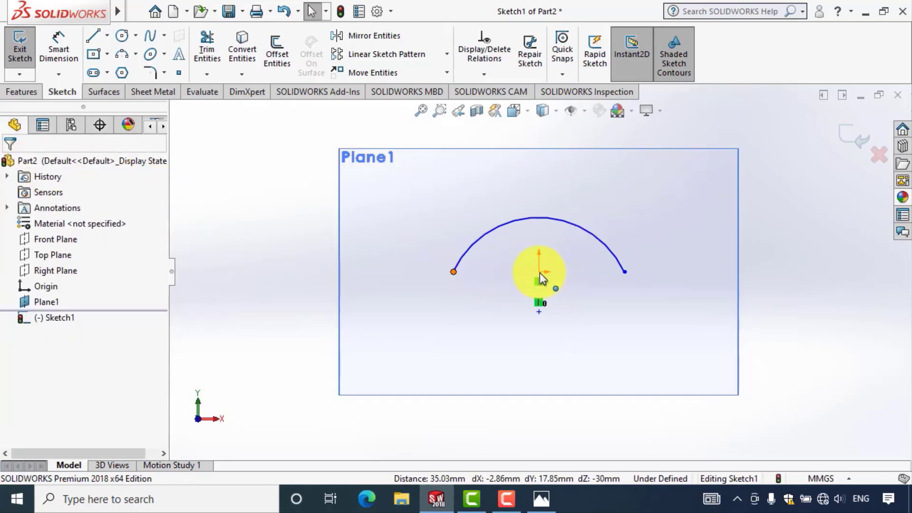
ctrl+click(538, 272)
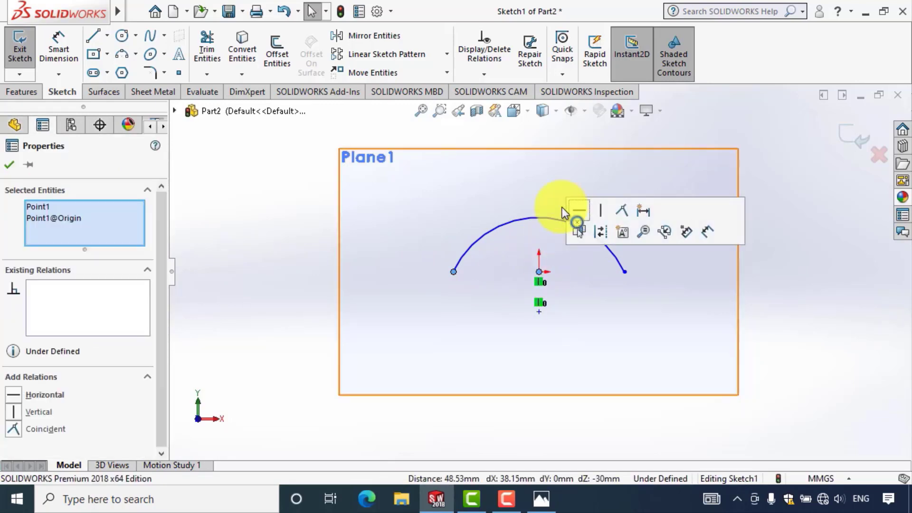
click(579, 211)
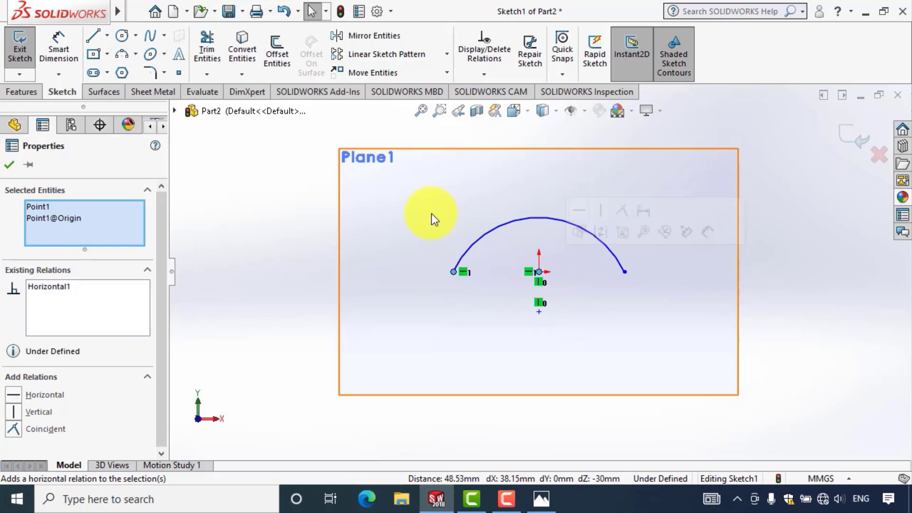
click(9, 165)
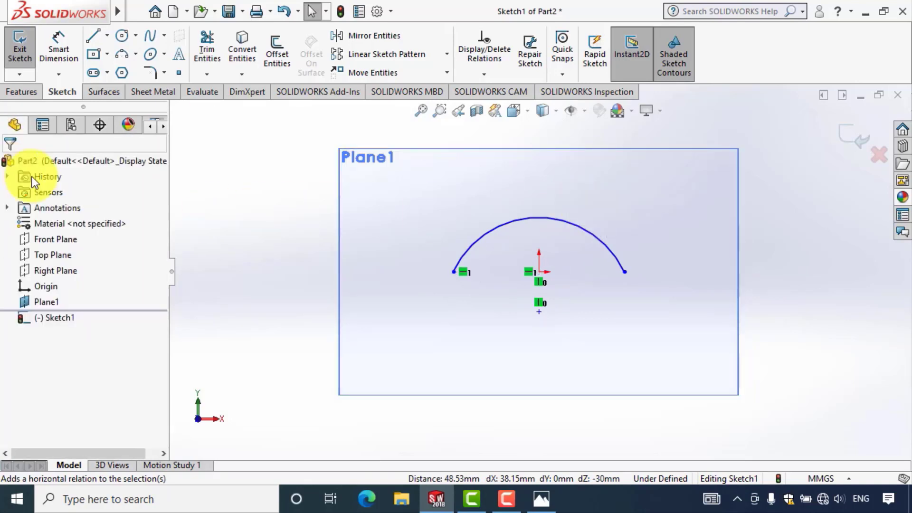
click(539, 272)
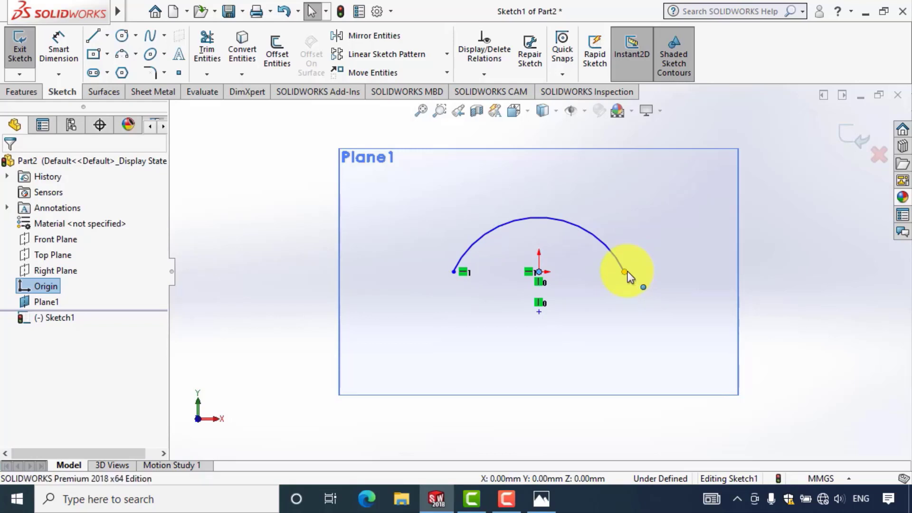
ctrl+click(624, 272)
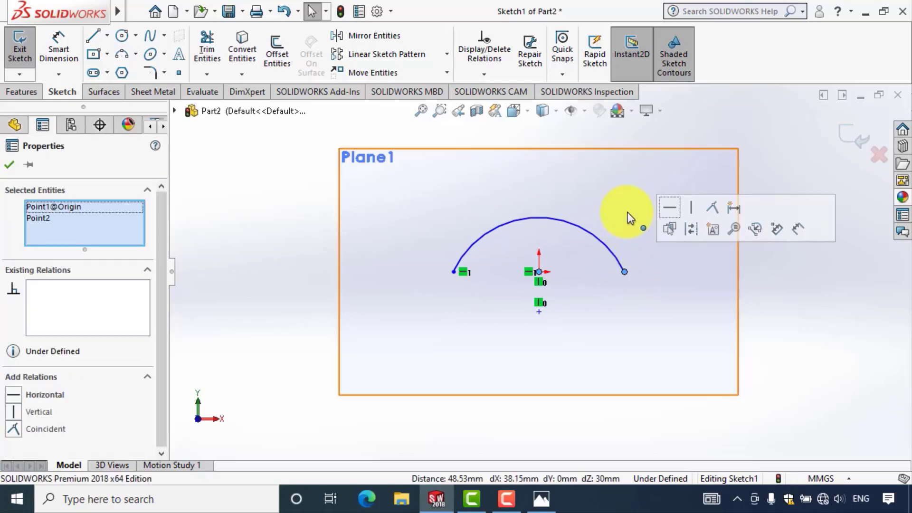
click(668, 208)
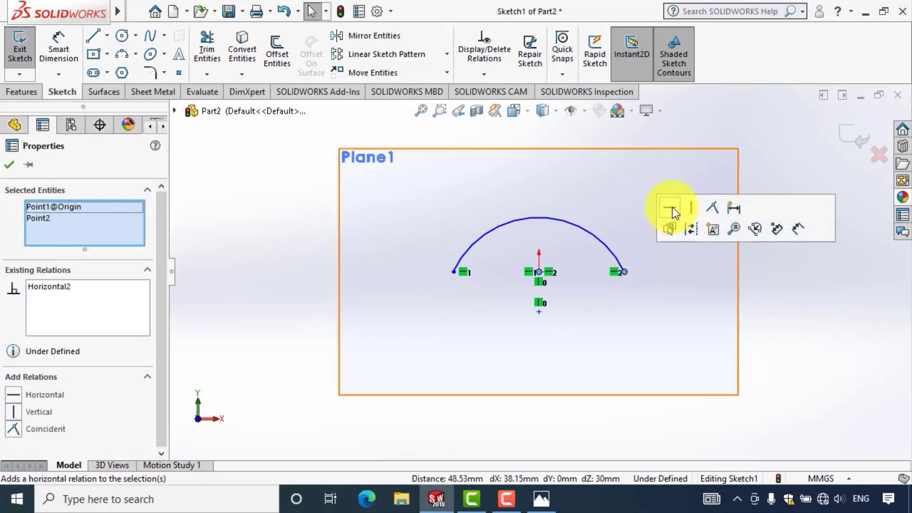
click(9, 166)
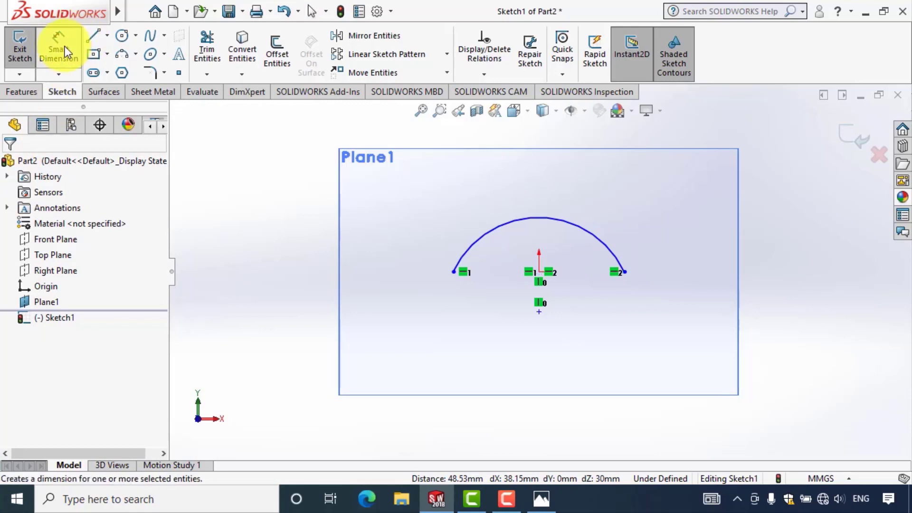
Step: Dimension the arc radius to 15 mm
click(64, 46)
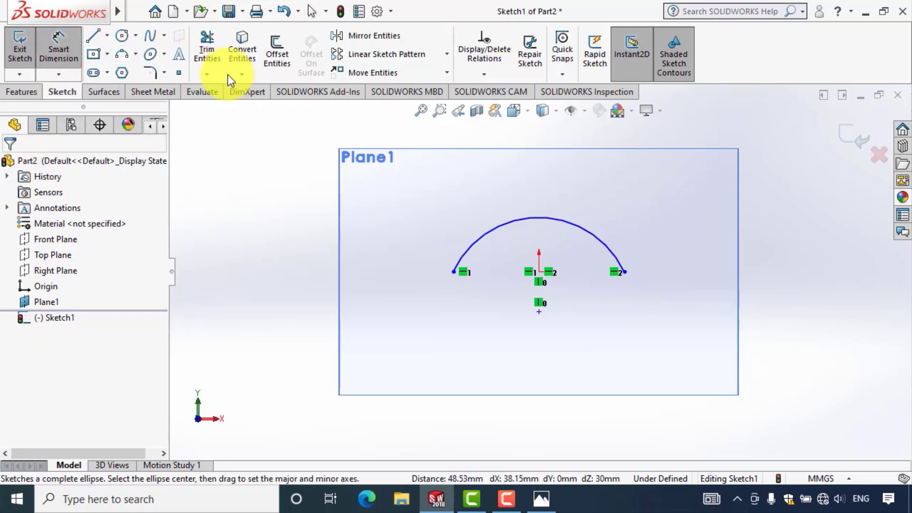
click(489, 232)
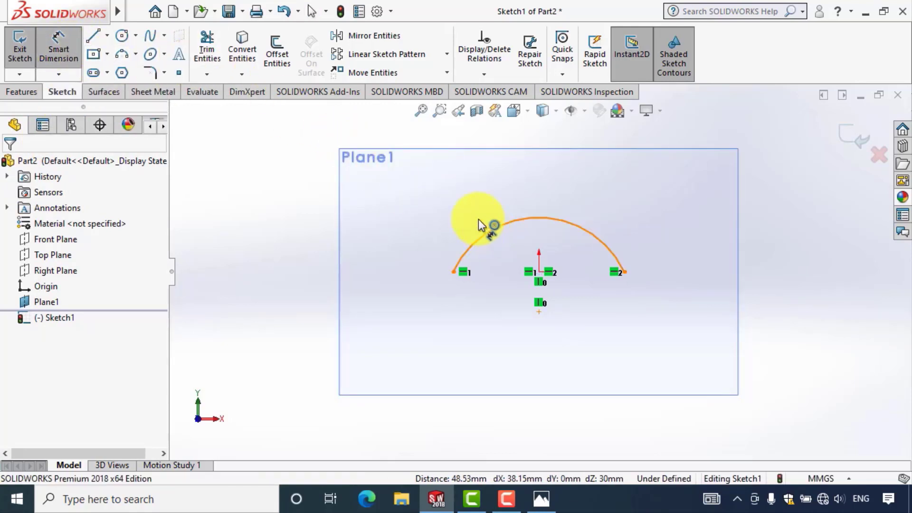
click(448, 193)
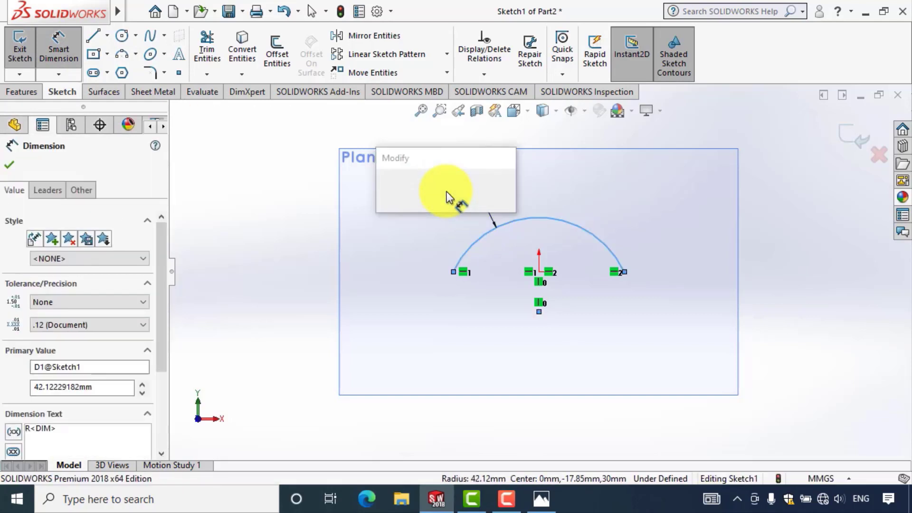
text(15)
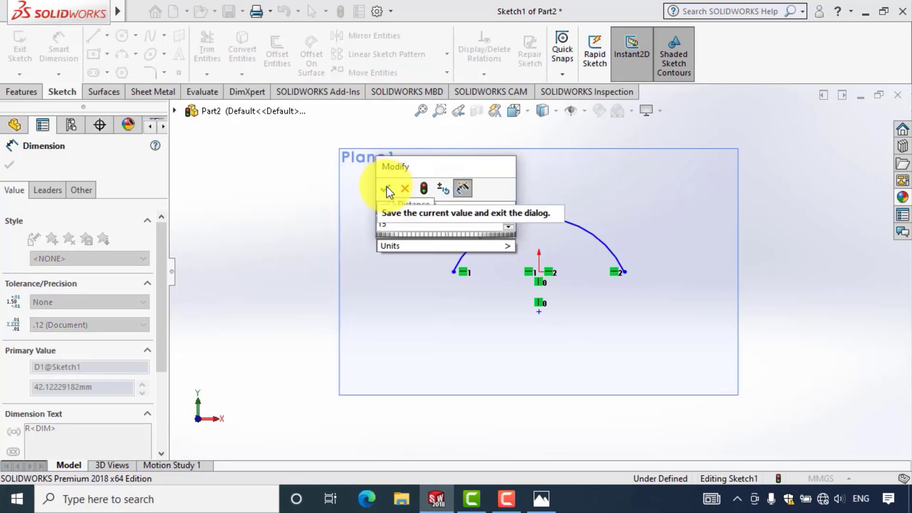
click(387, 190)
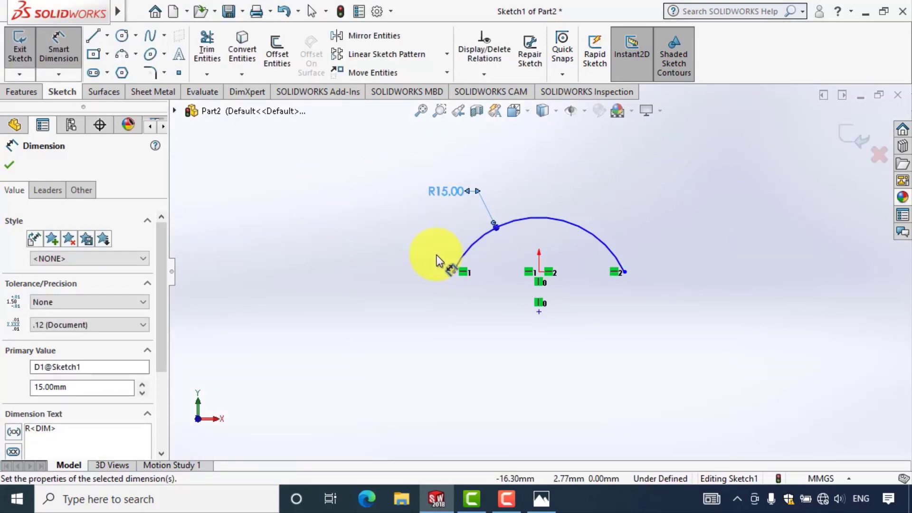
Step: Dimension the vertical distance from the origin to the lower point as 6.25 mm
click(540, 270)
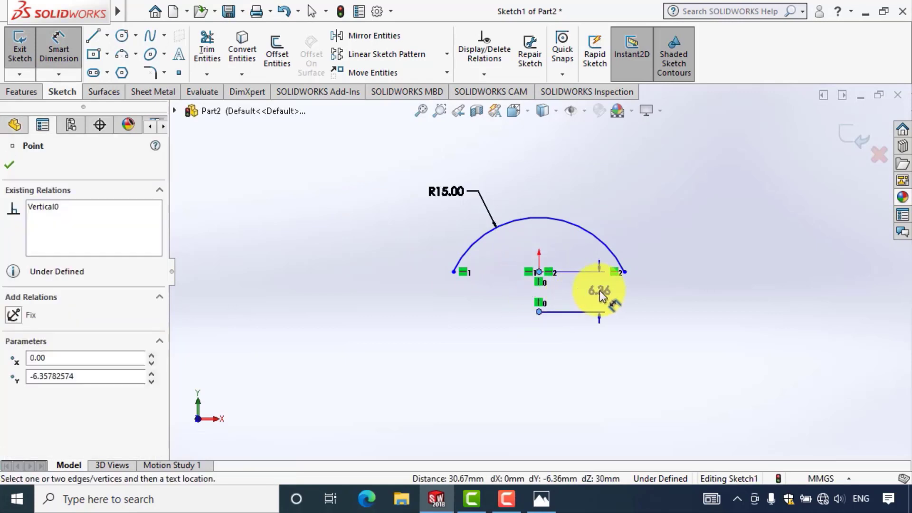
click(592, 293)
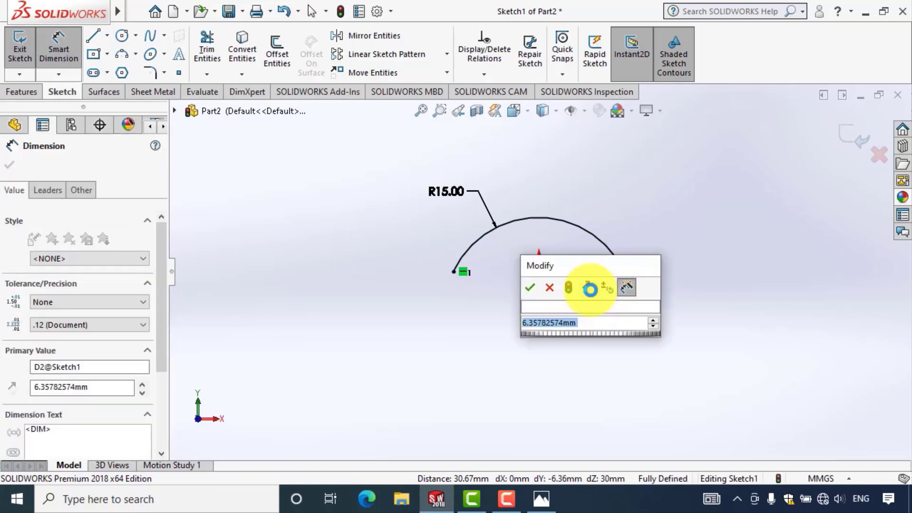
text(6.25)
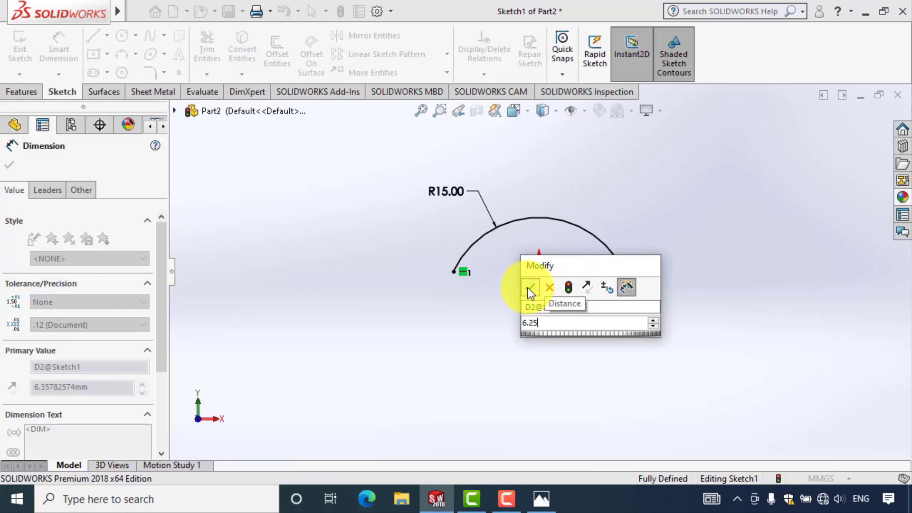
click(529, 287)
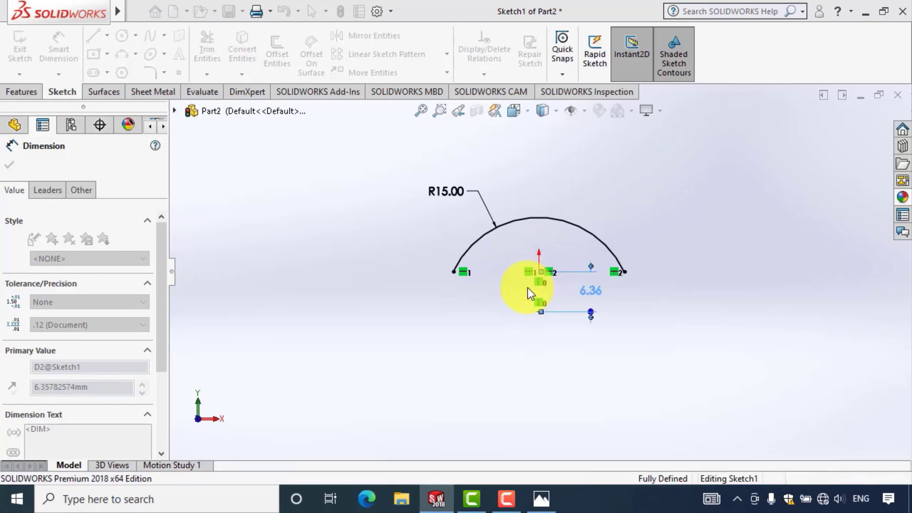
click(353, 252)
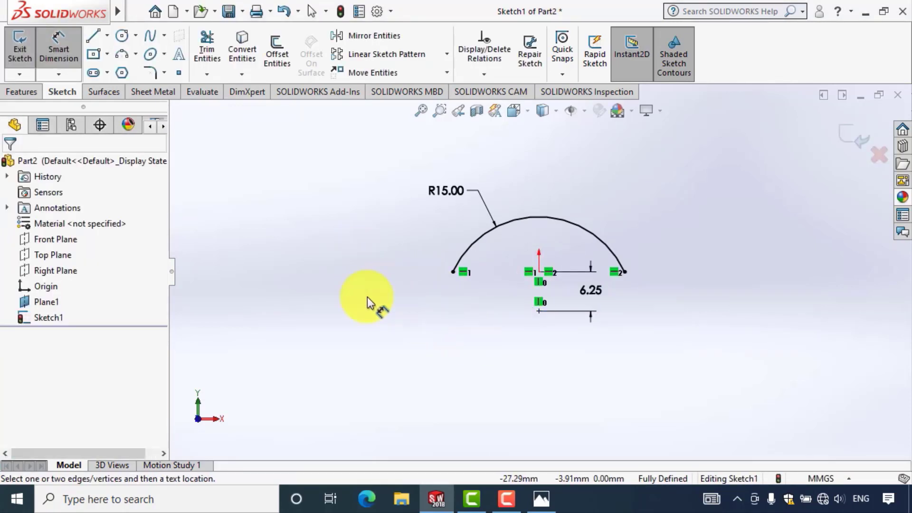
key(Escape)
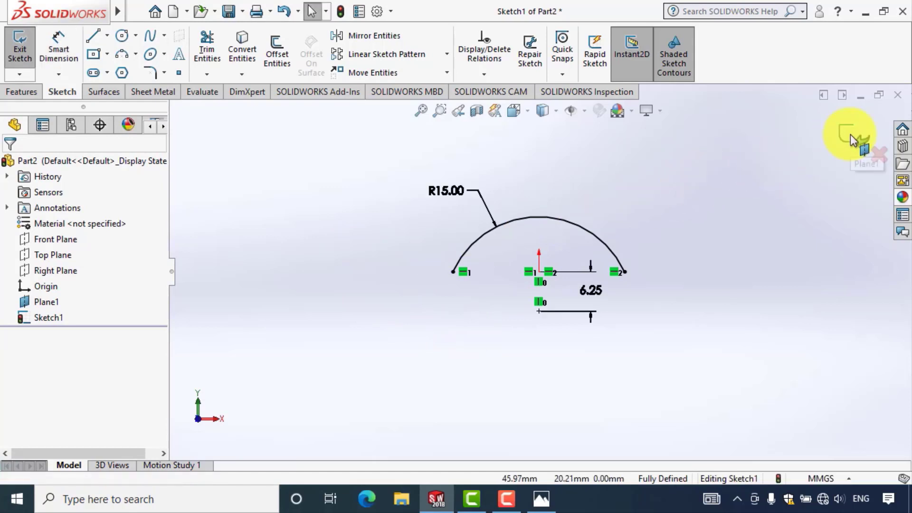
Step: Exit Sketch1 and start a new sketch on the Front Plane
click(850, 135)
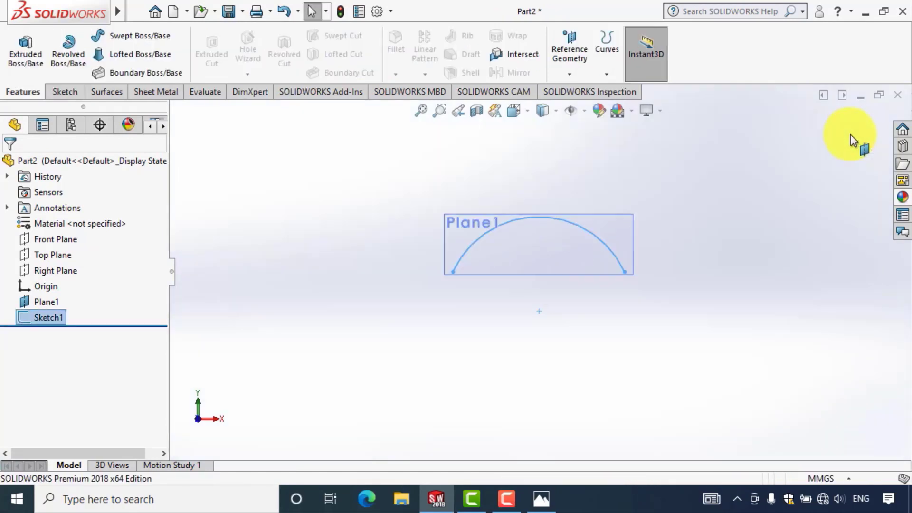
click(300, 178)
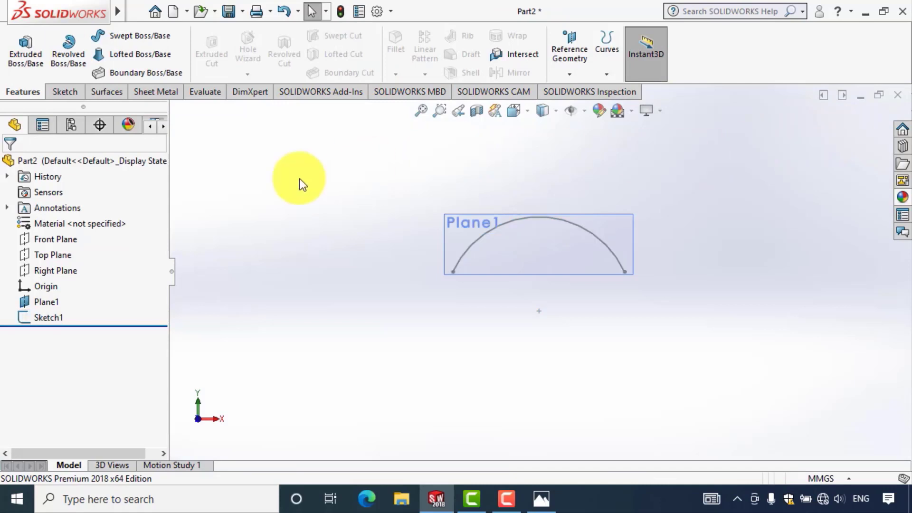
click(63, 243)
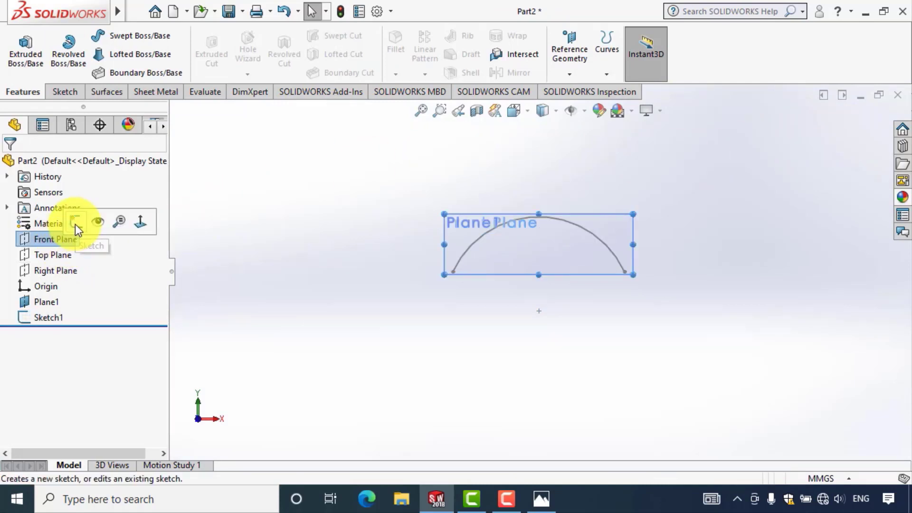
click(75, 222)
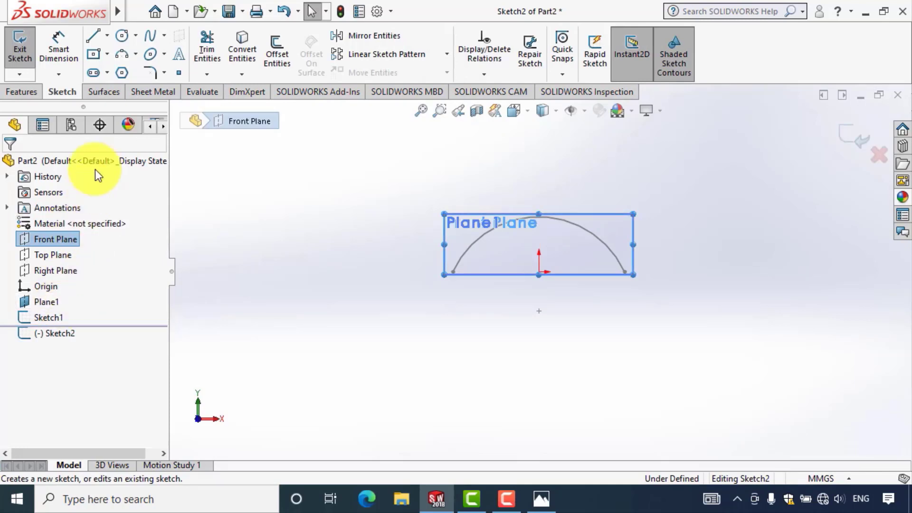
Step: Draw a smaller three-point arc inside the first arch and a sketch point below it
click(121, 57)
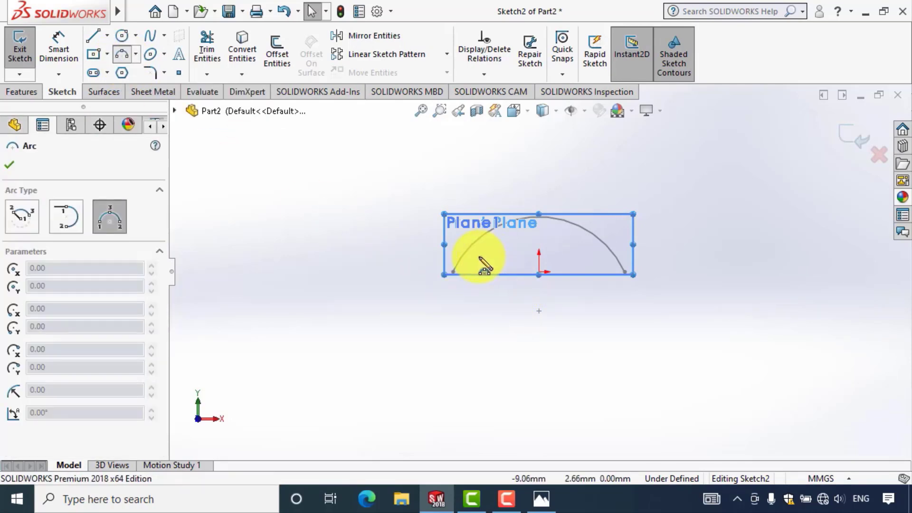
click(478, 273)
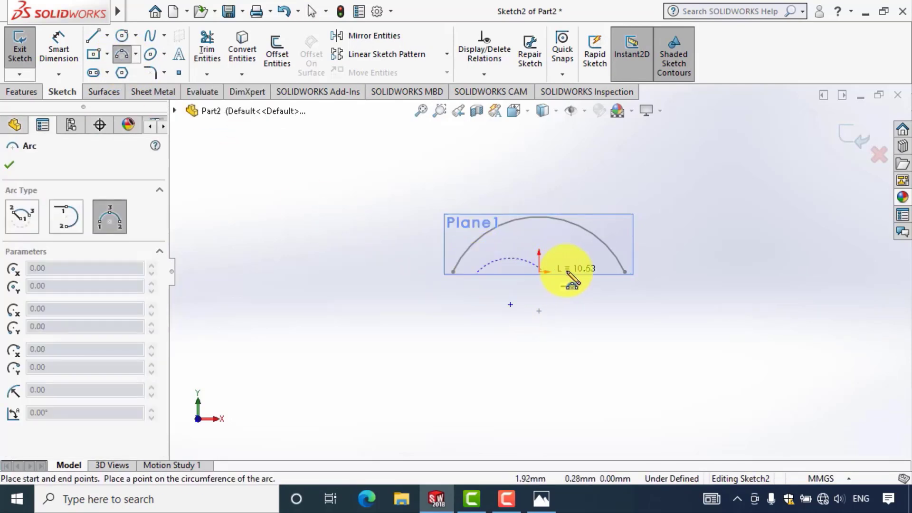
click(602, 273)
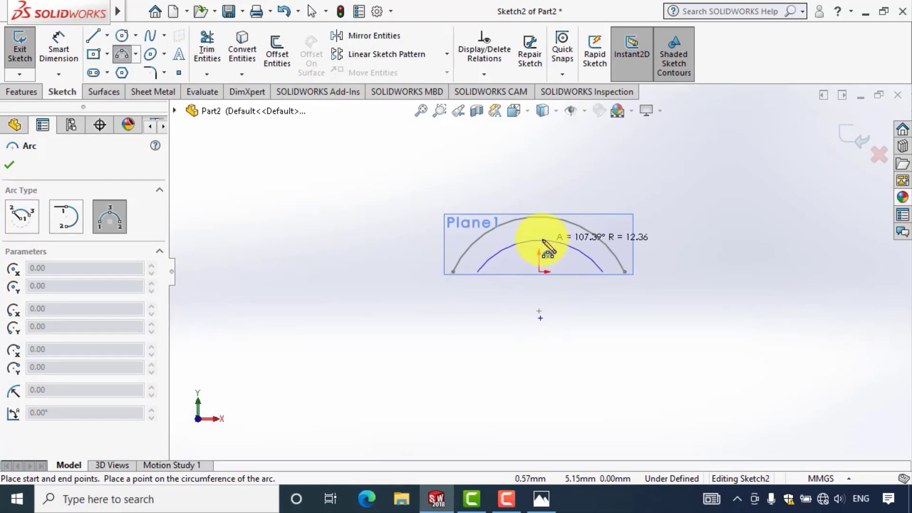
click(545, 244)
key(Escape)
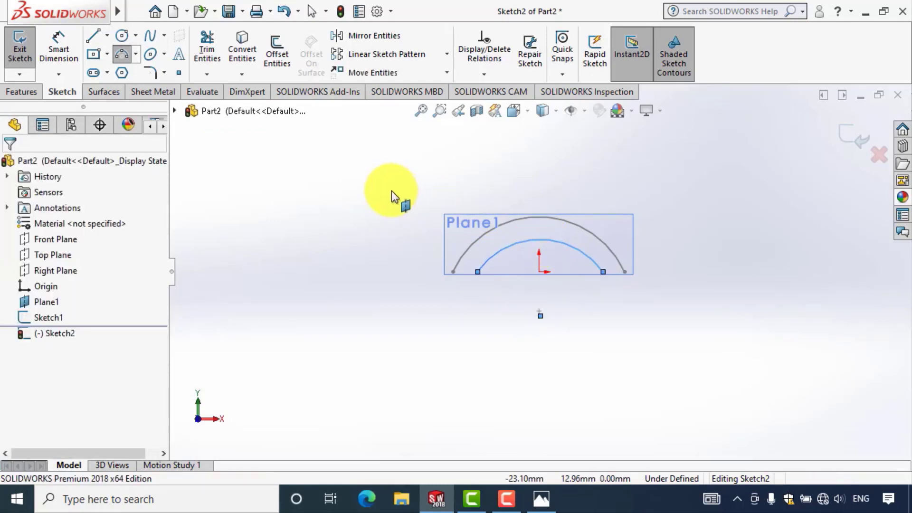
click(543, 332)
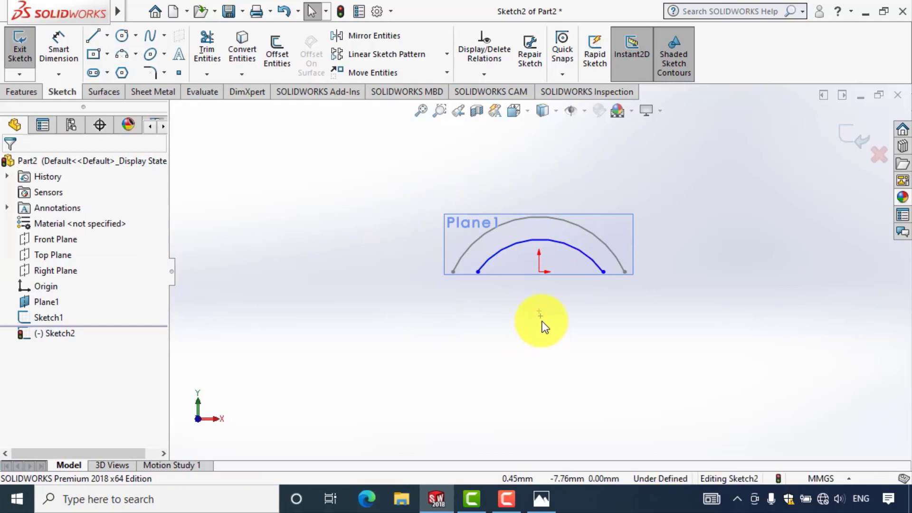
click(539, 314)
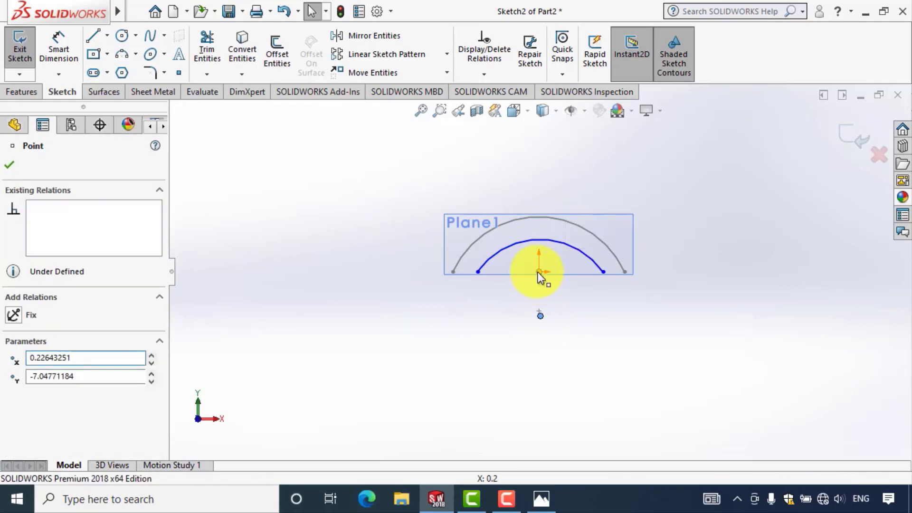
Step: Make the new sketch point Vertical with the origin
key(Escape)
ctrl+click(538, 271)
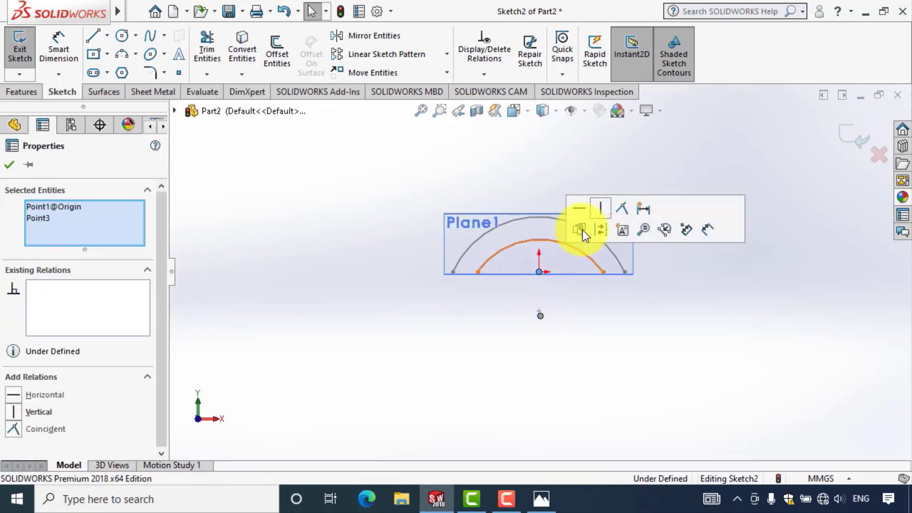
click(597, 206)
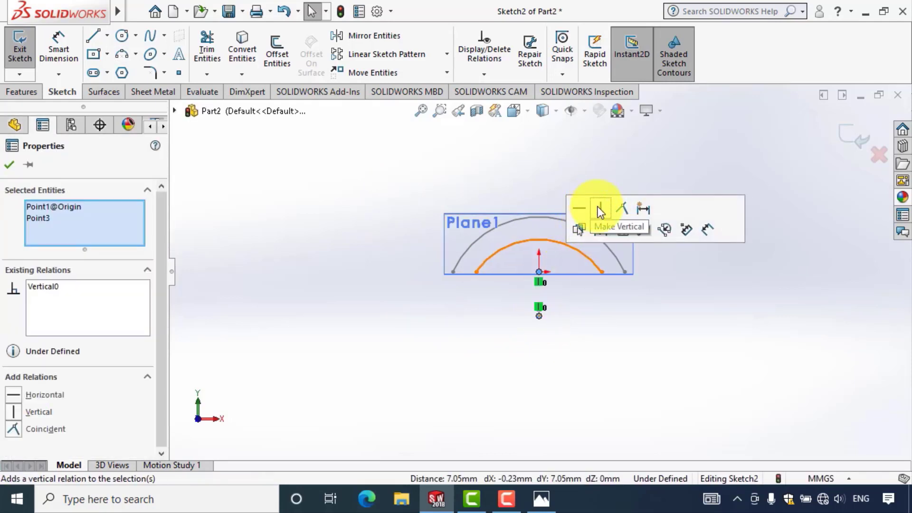
click(9, 165)
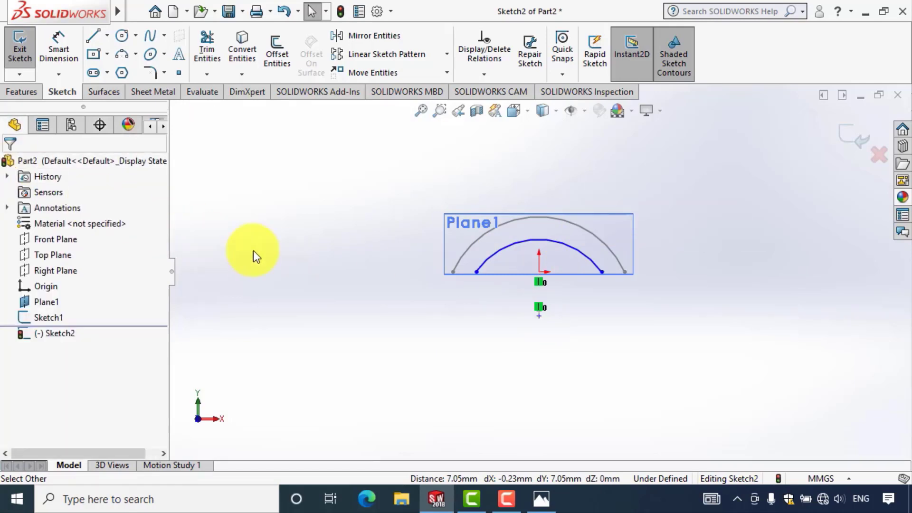
Step: Make both inner-arc endpoints Horizontal with the origin
click(531, 272)
ctrl+click(475, 272)
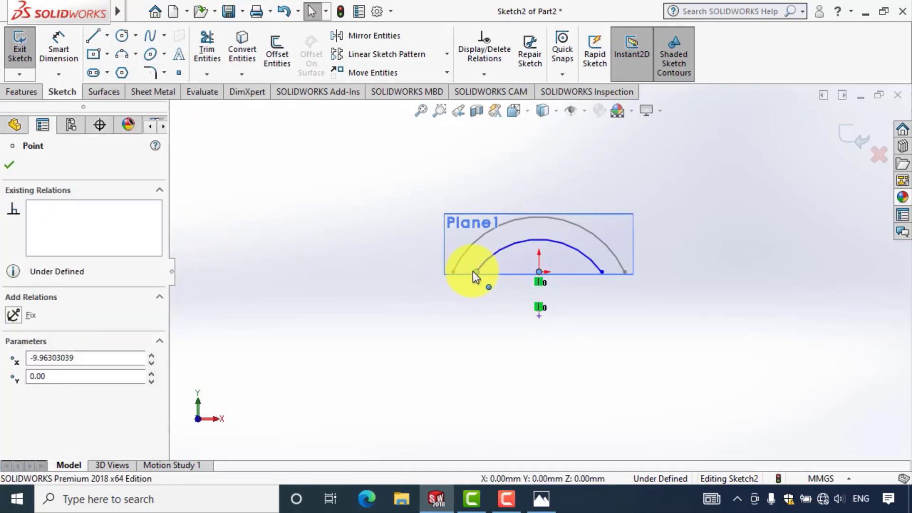
click(511, 210)
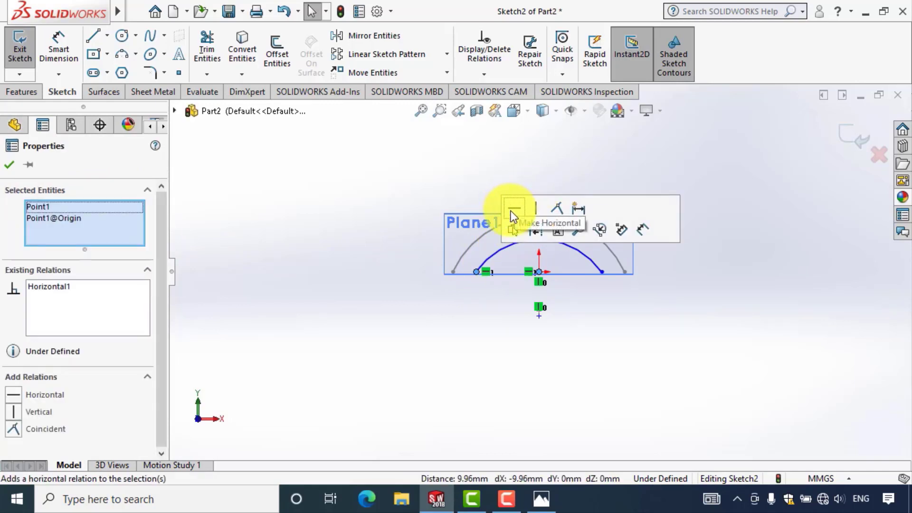
click(11, 165)
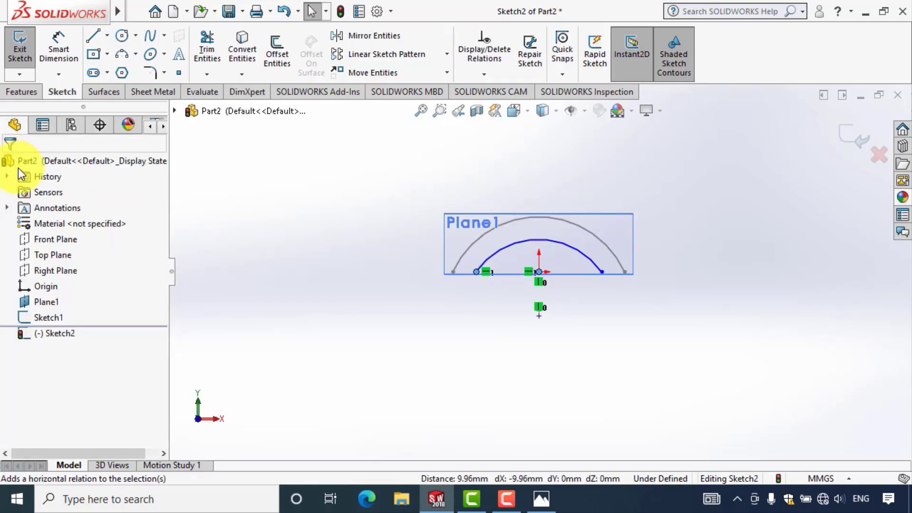
click(537, 272)
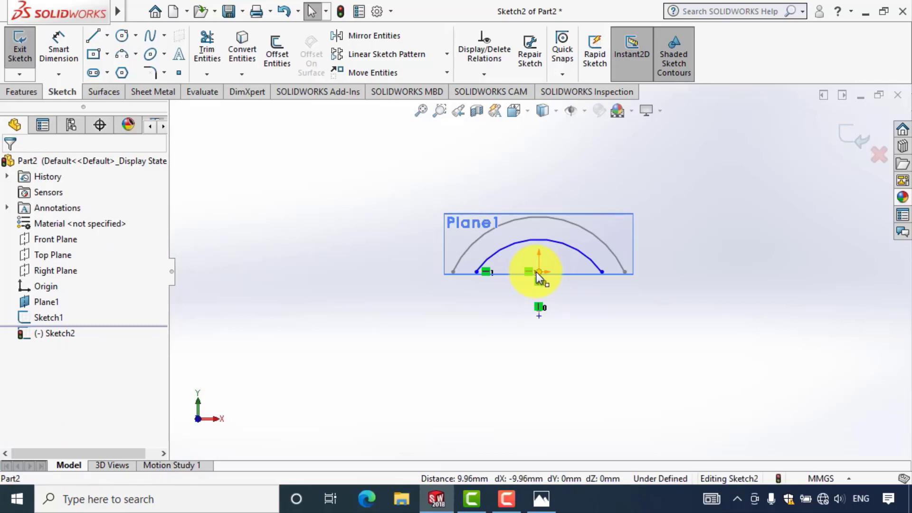
ctrl+click(602, 272)
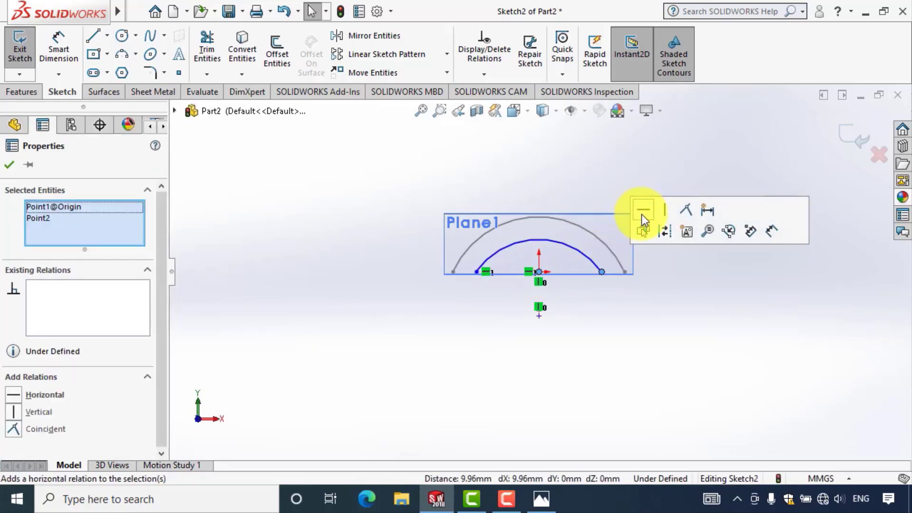
click(642, 215)
click(9, 165)
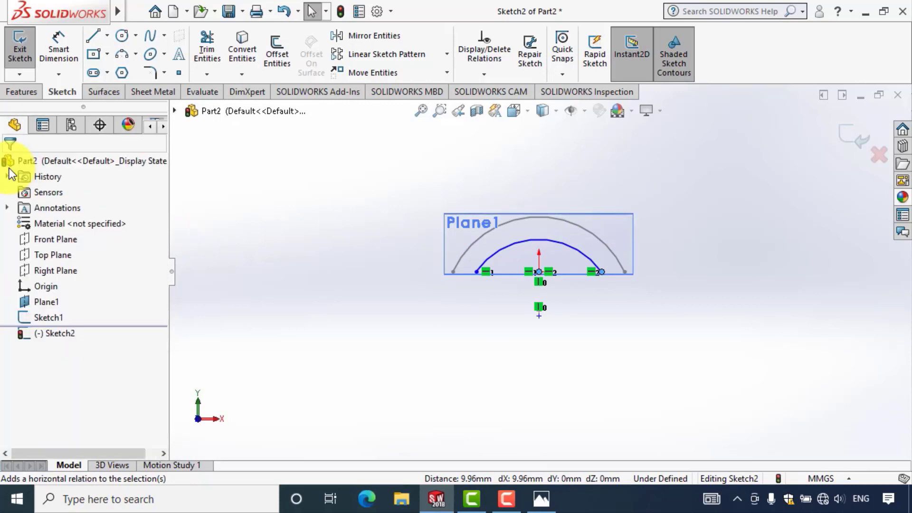
click(73, 53)
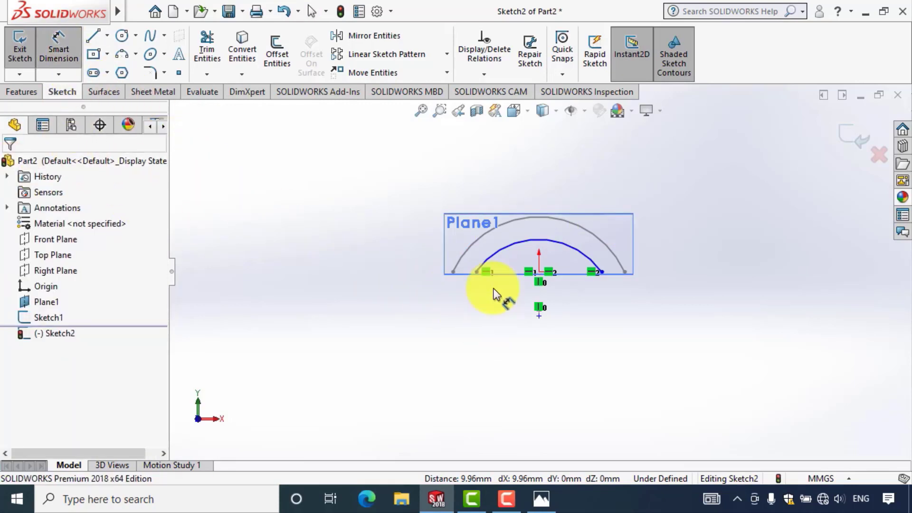
Step: Dimension the inner arc radius to 7.5 mm
click(494, 252)
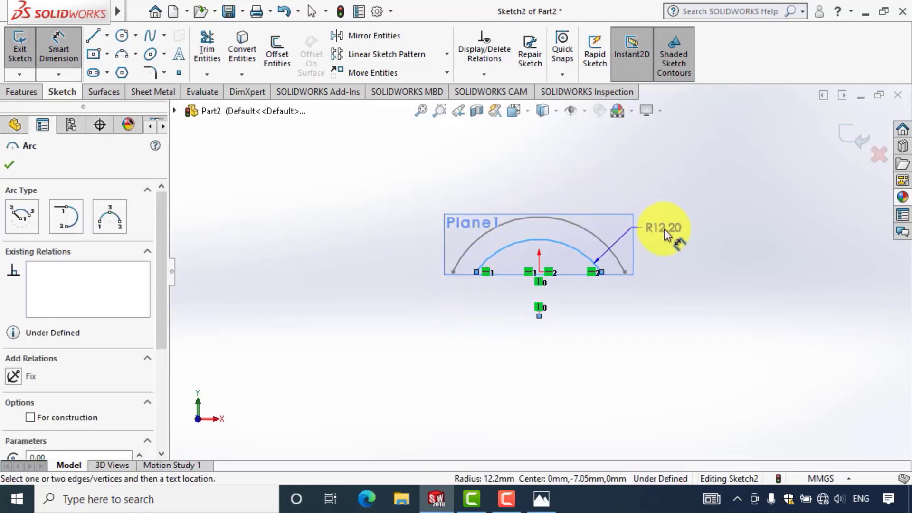
click(665, 236)
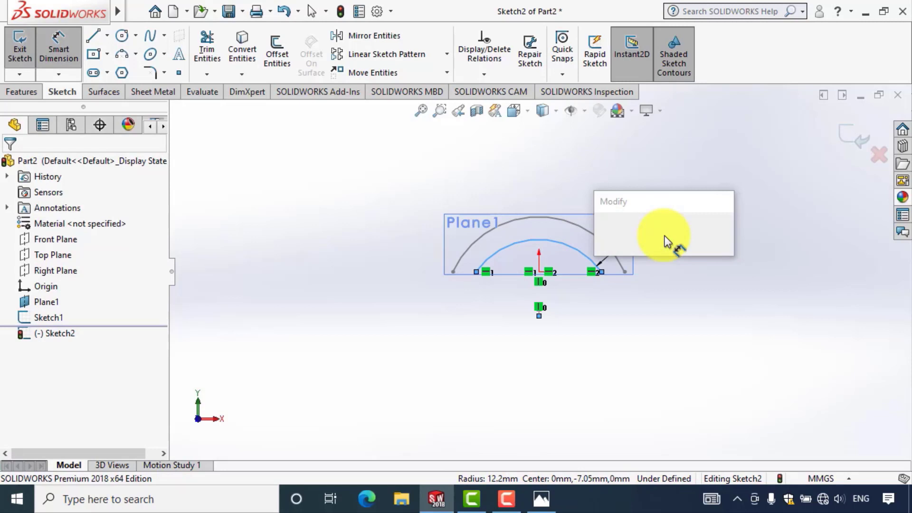
text(7)
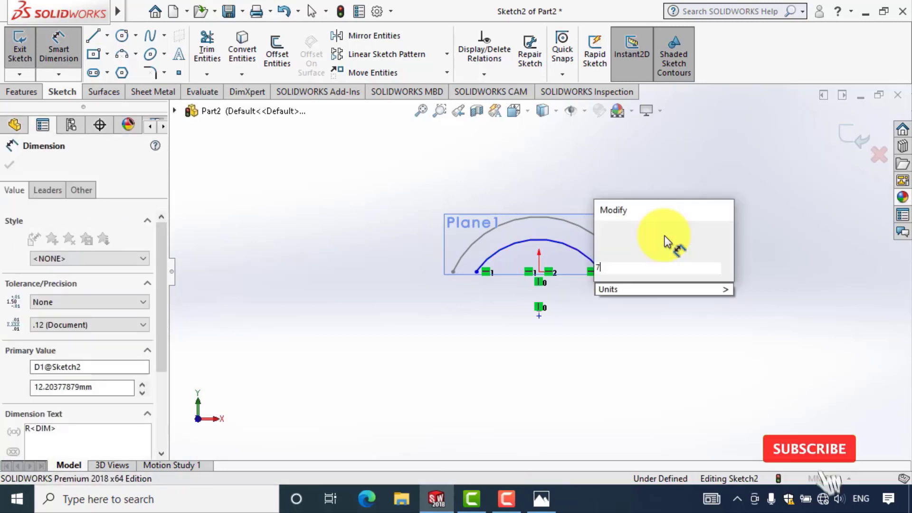
text(.5)
click(605, 229)
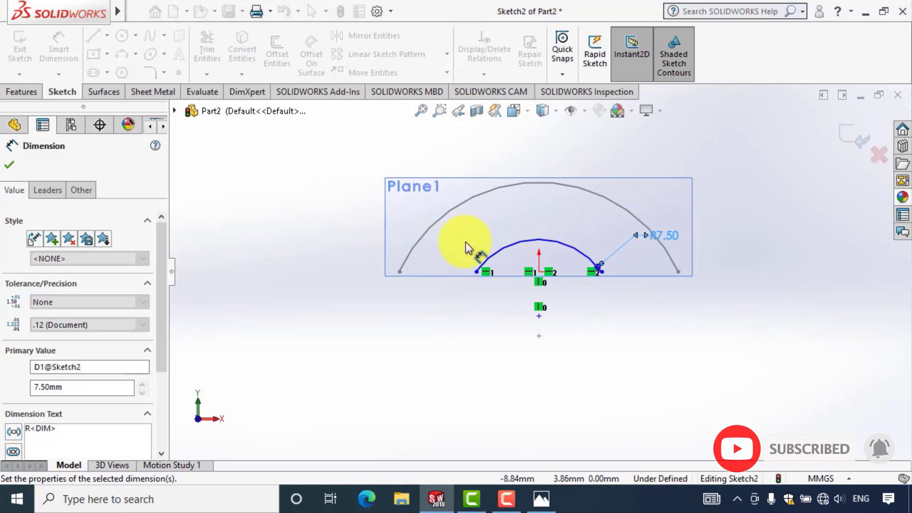
Step: Dimension the lower point 2.5 mm from the origin
click(539, 316)
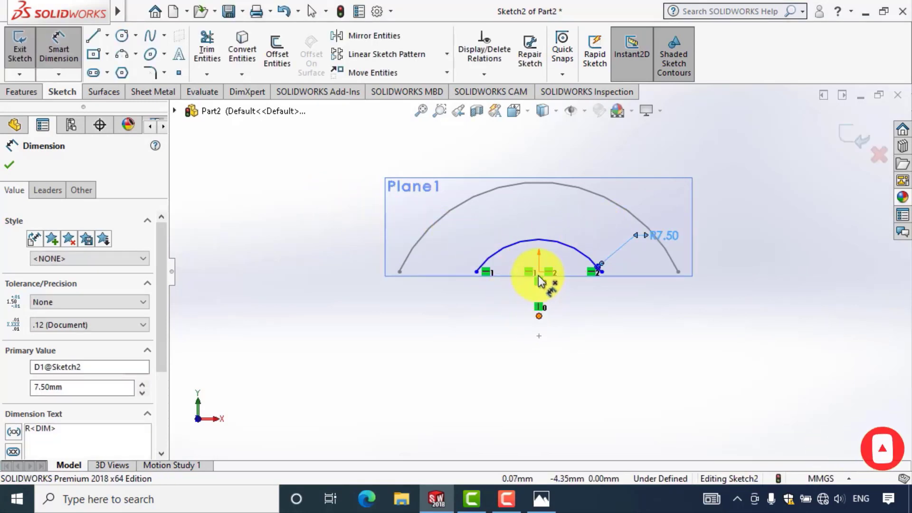
click(537, 272)
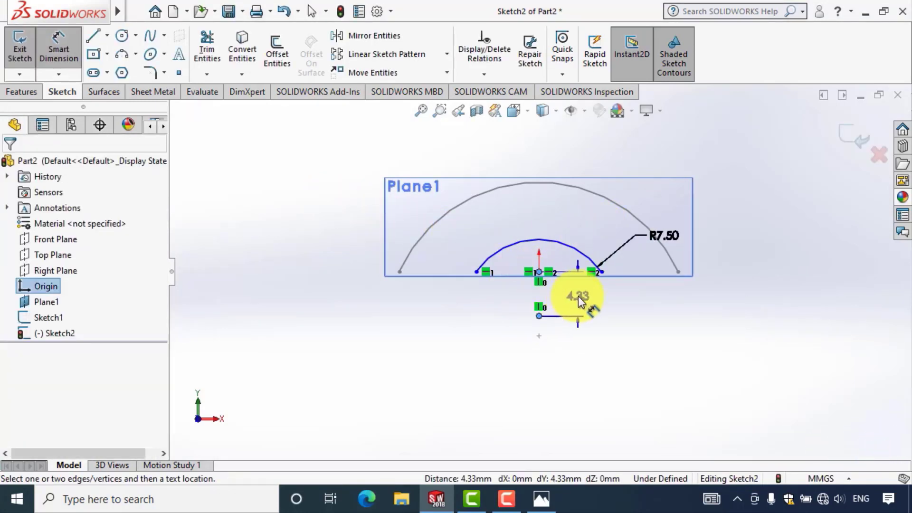
click(577, 295)
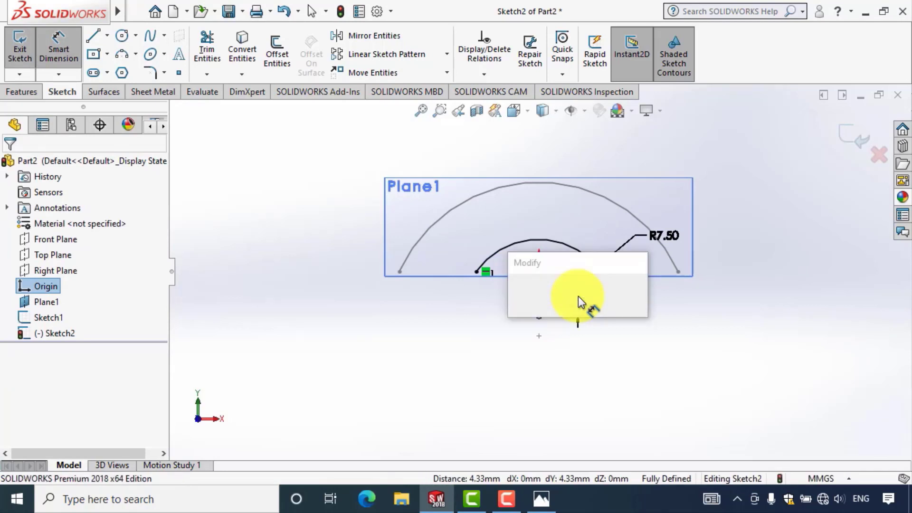
text(2.5)
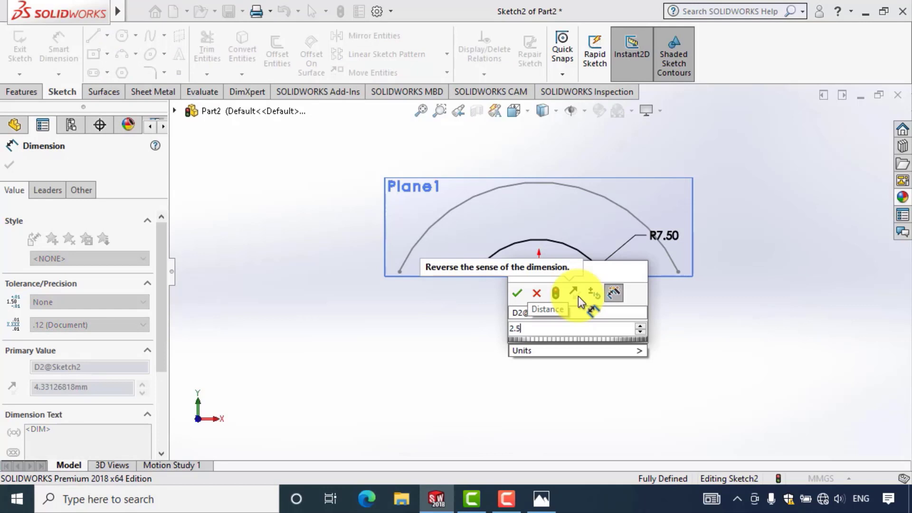
click(516, 293)
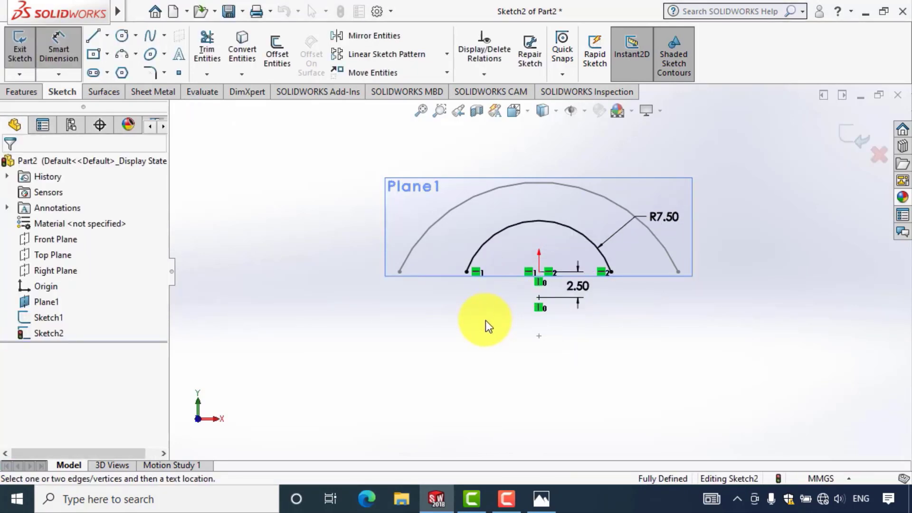
key(Escape)
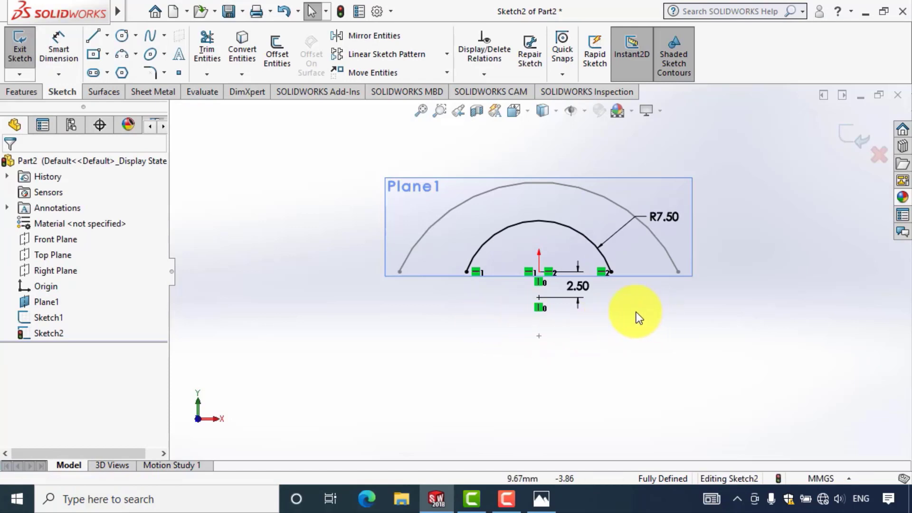
Step: Exit Sketch2, orbit to a 3D view, hide Plane1, and select the Right Plane
click(844, 143)
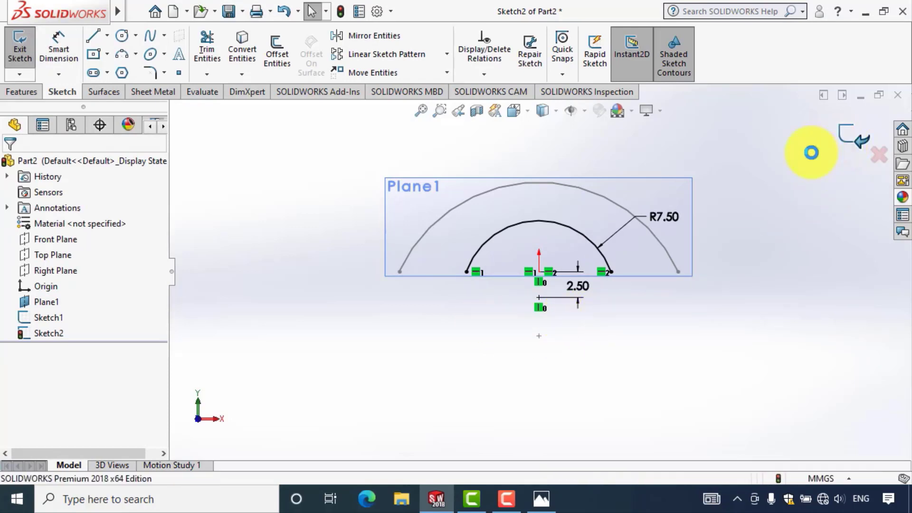
middle_drag(765, 187, 663, 236)
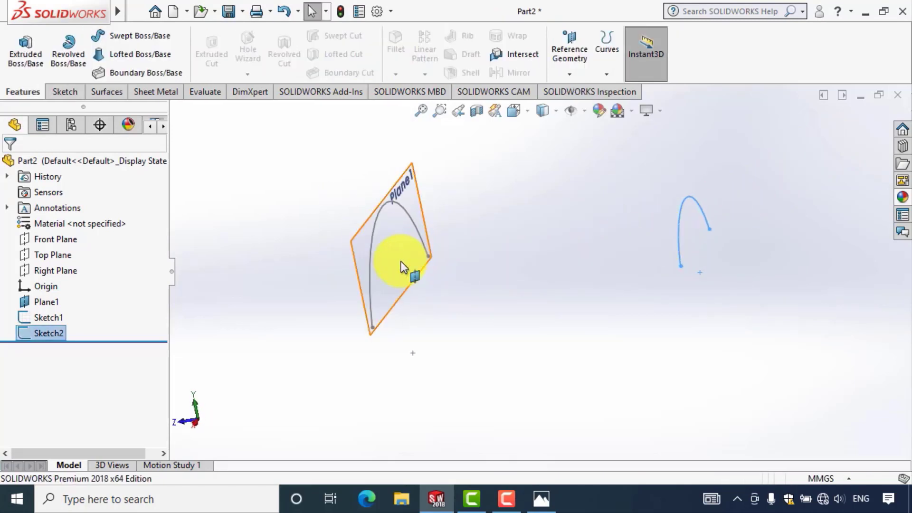
click(401, 261)
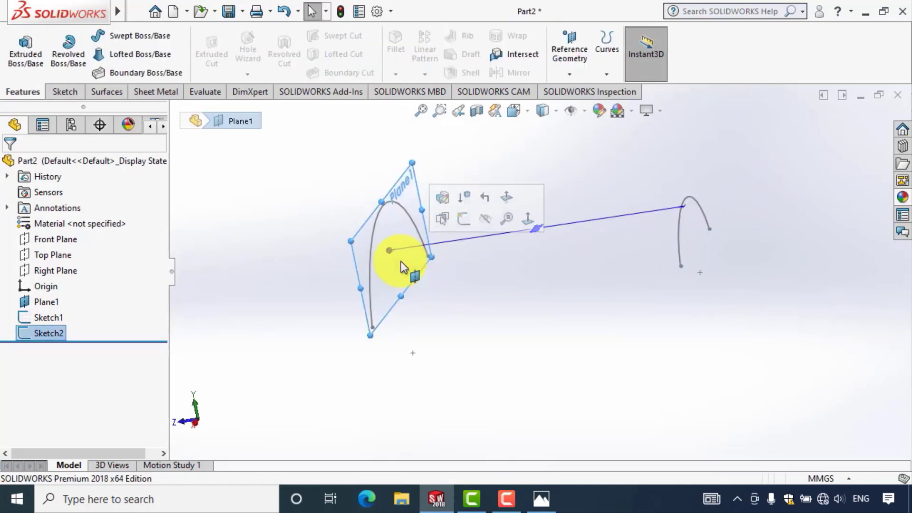
click(484, 219)
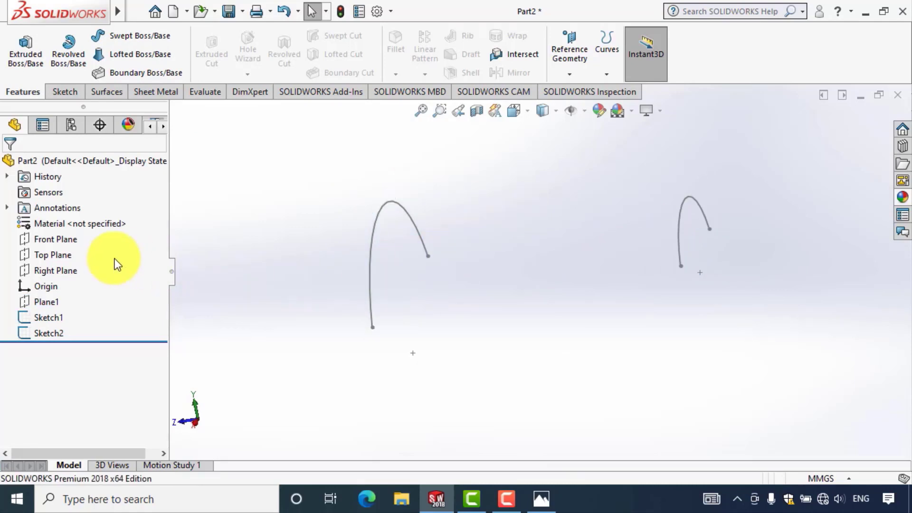
click(53, 255)
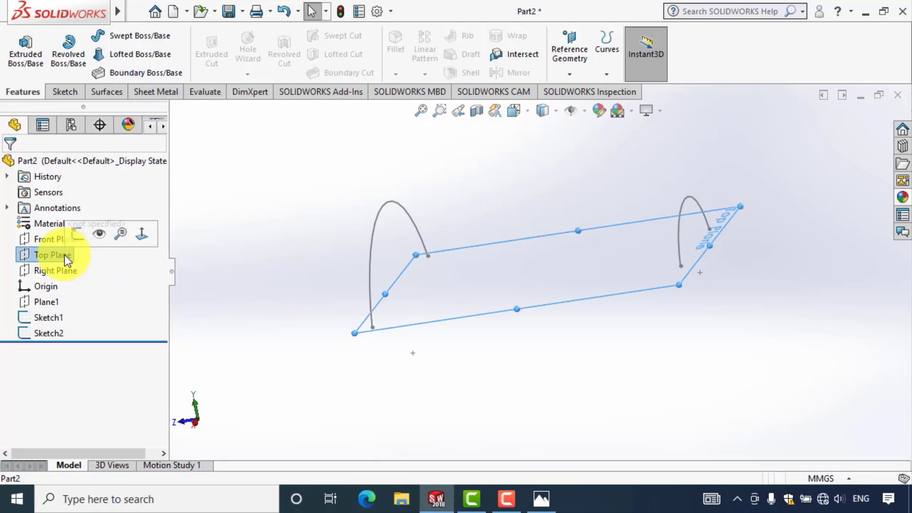
click(59, 266)
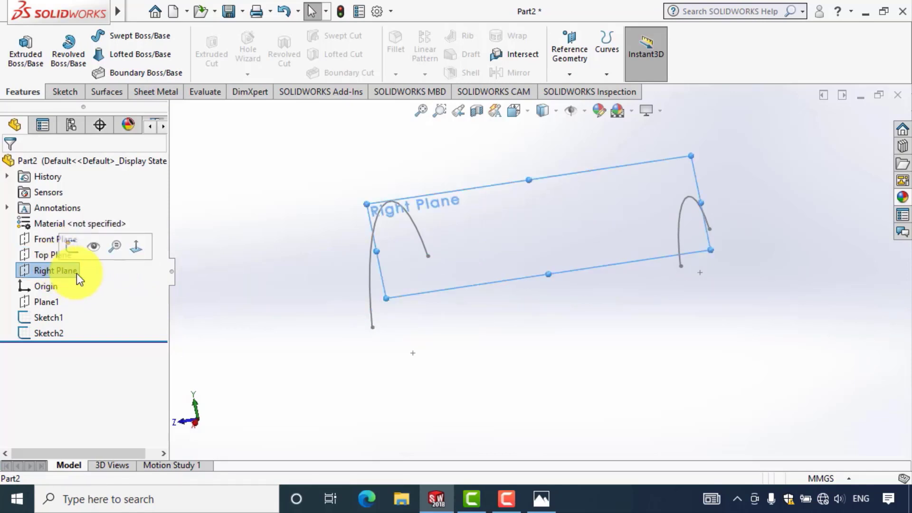
Step: Sketch on the Right Plane, view it Normal To, and draw an arc joining both arch tops
click(78, 244)
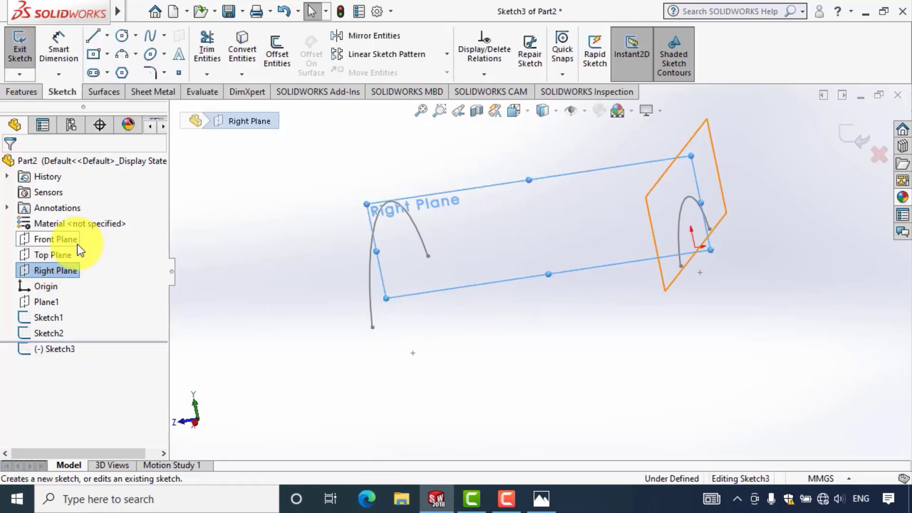
click(62, 353)
click(94, 327)
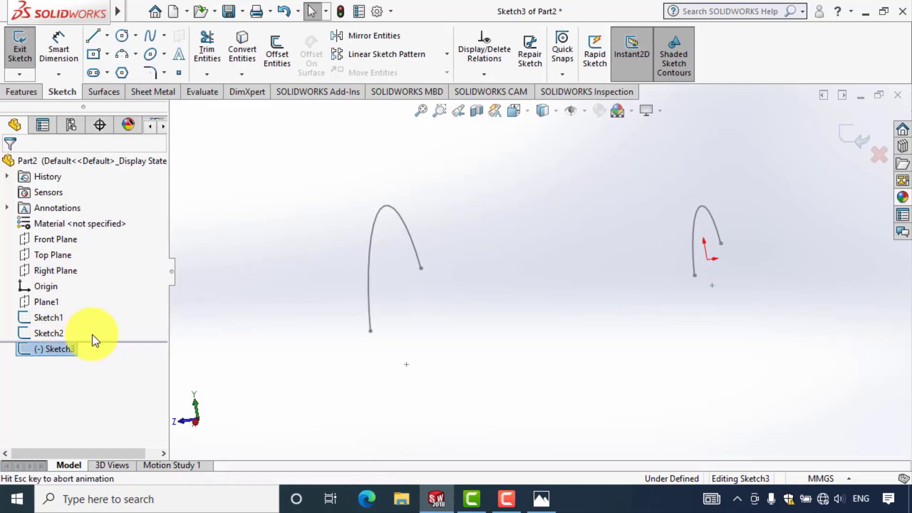
click(123, 53)
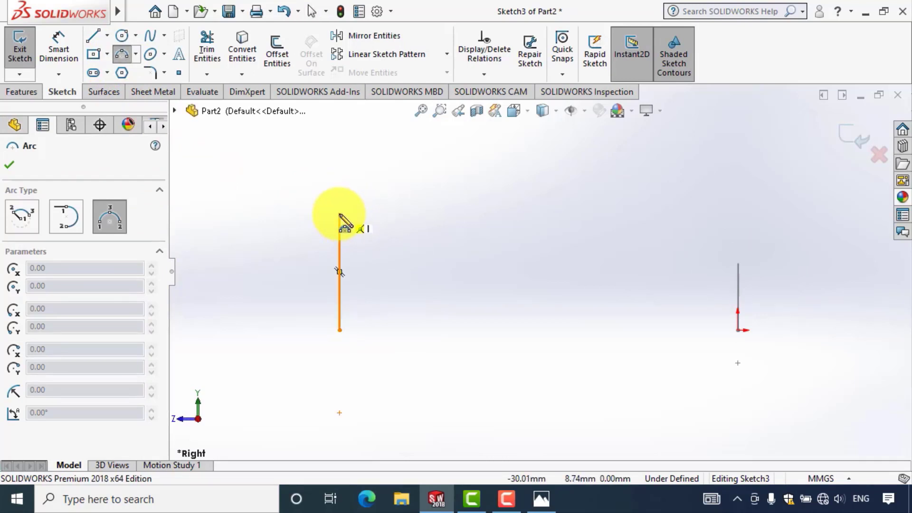
drag(339, 215, 738, 264)
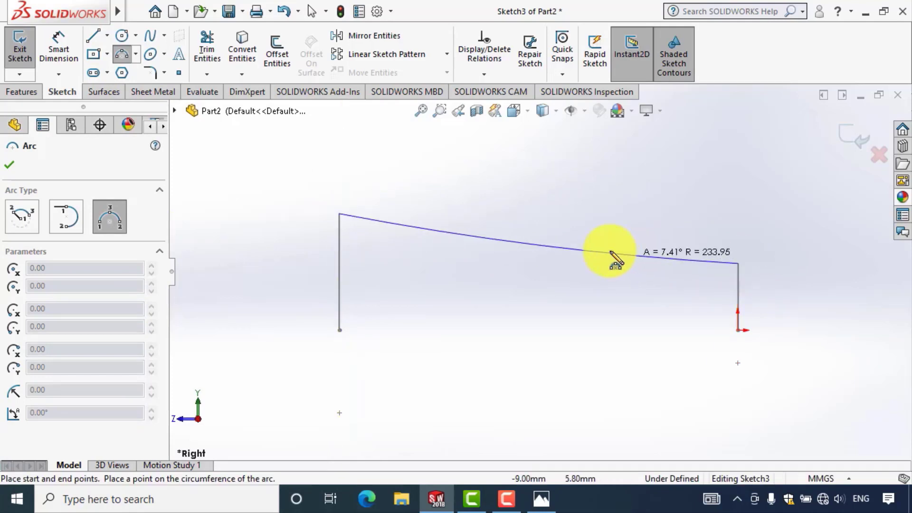
click(575, 274)
key(Escape)
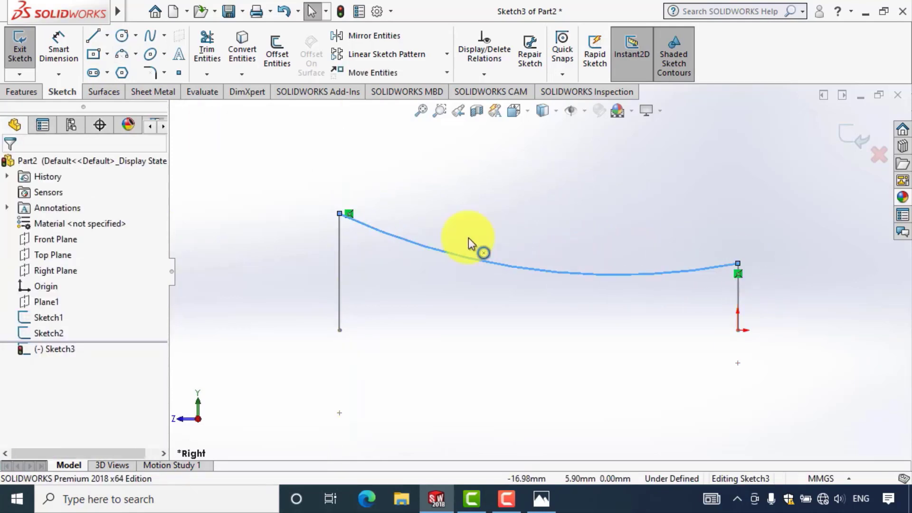
key(Escape)
click(62, 53)
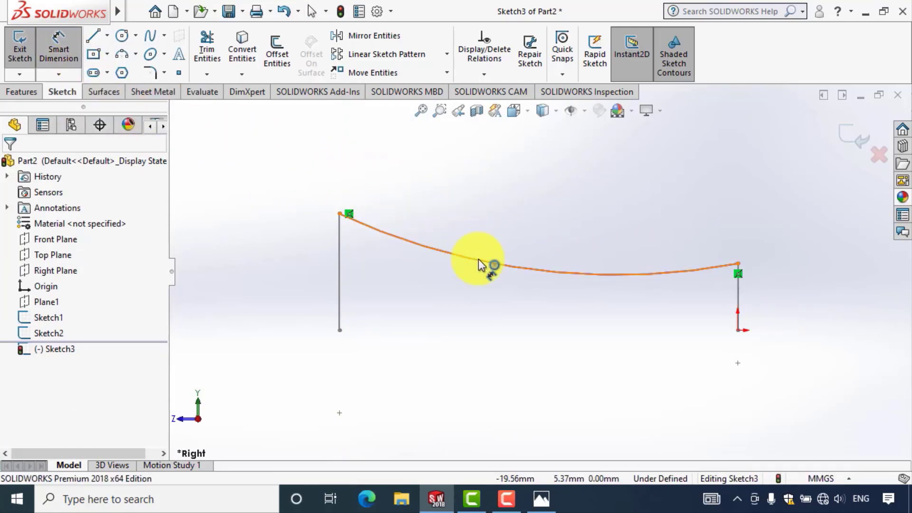
Step: Dimension the connecting arc in Sketch3 to a 40 mm radius
click(479, 218)
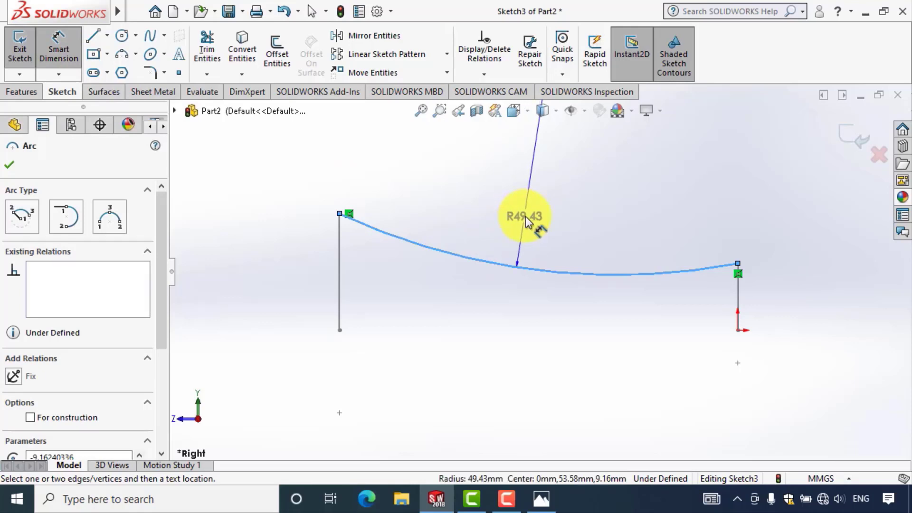
click(526, 220)
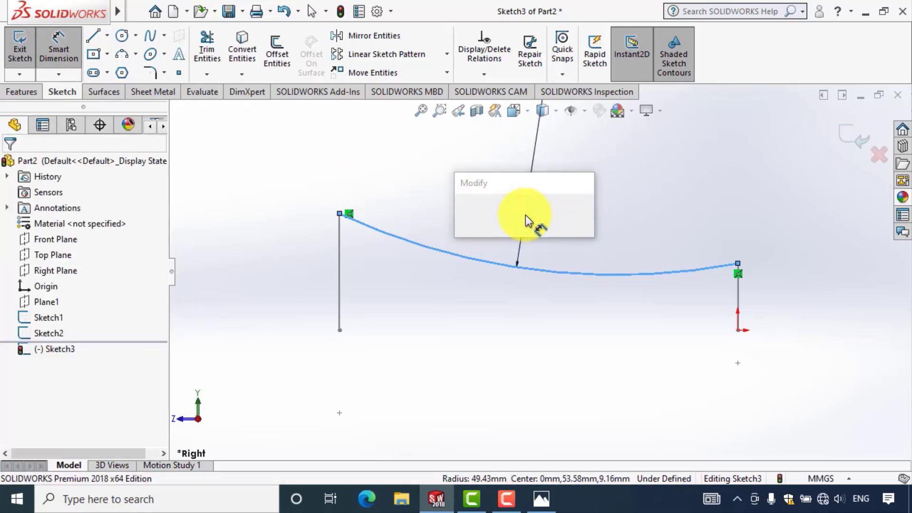
text(40)
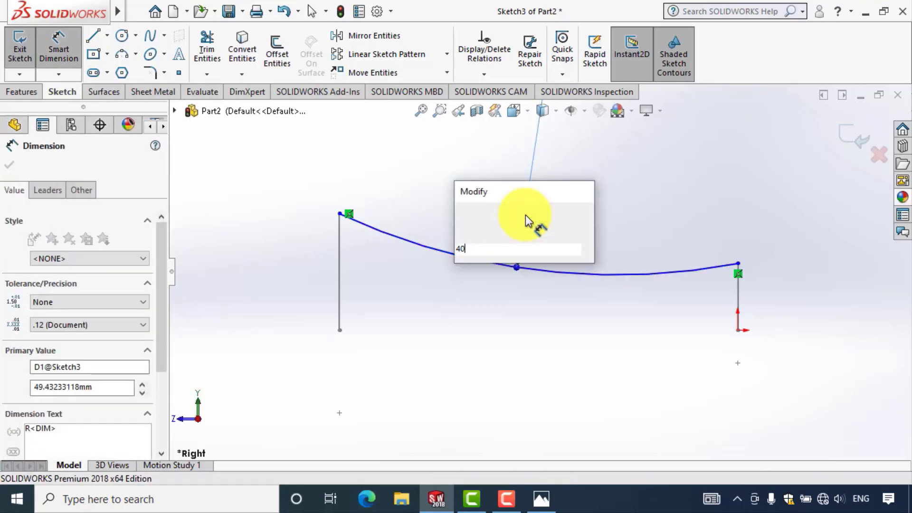
key(Return)
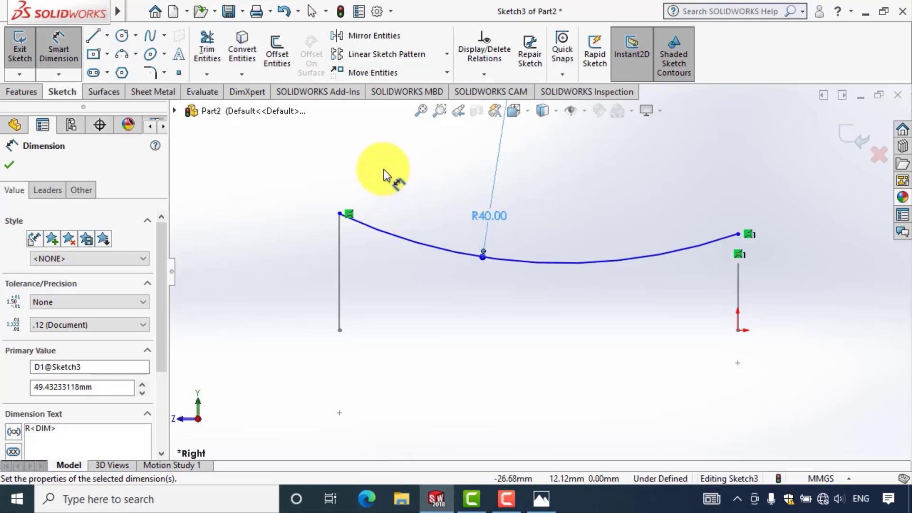
key(Escape)
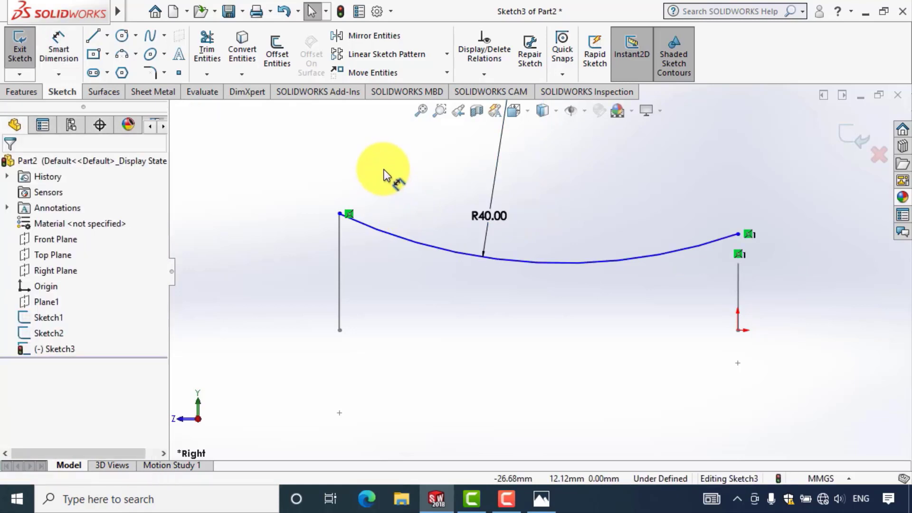
middle_drag(386, 168, 409, 185)
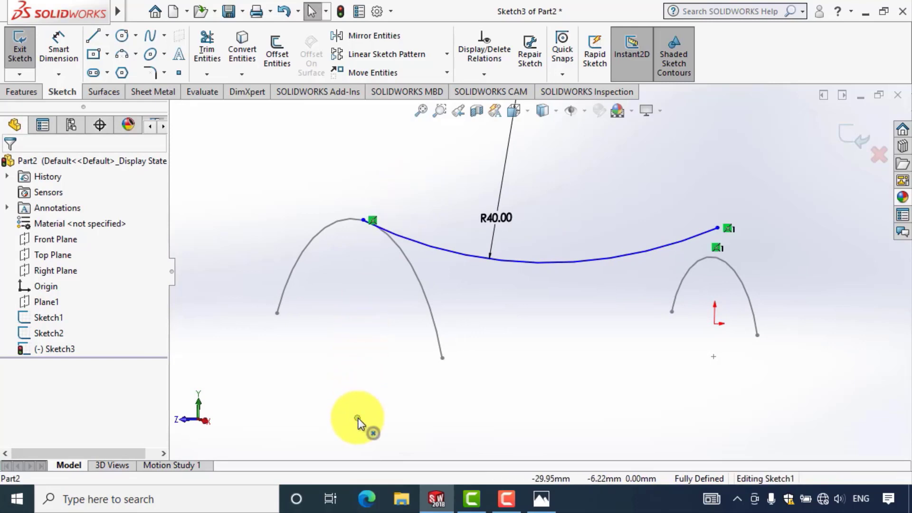
Step: Add Vertical relations: the Sketch1 point to the left arch top, and the curve's right end to the origin
click(358, 417)
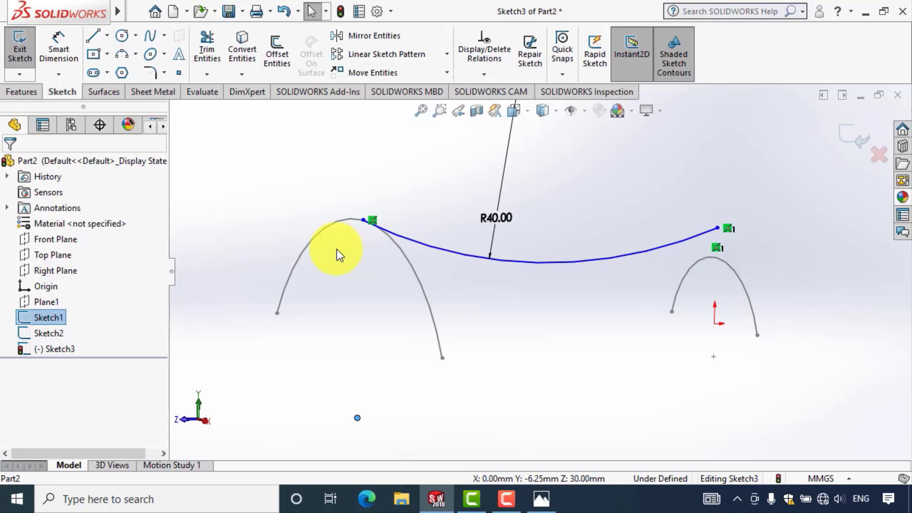
click(363, 220)
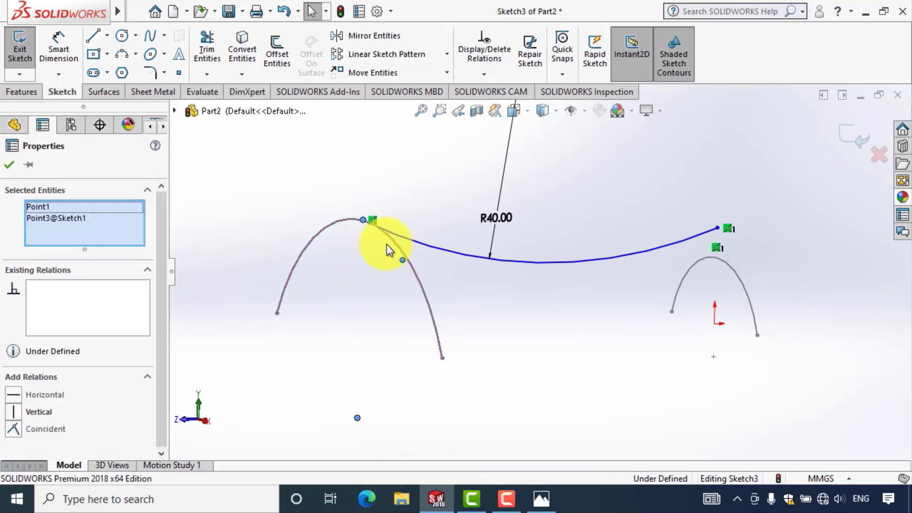
click(429, 160)
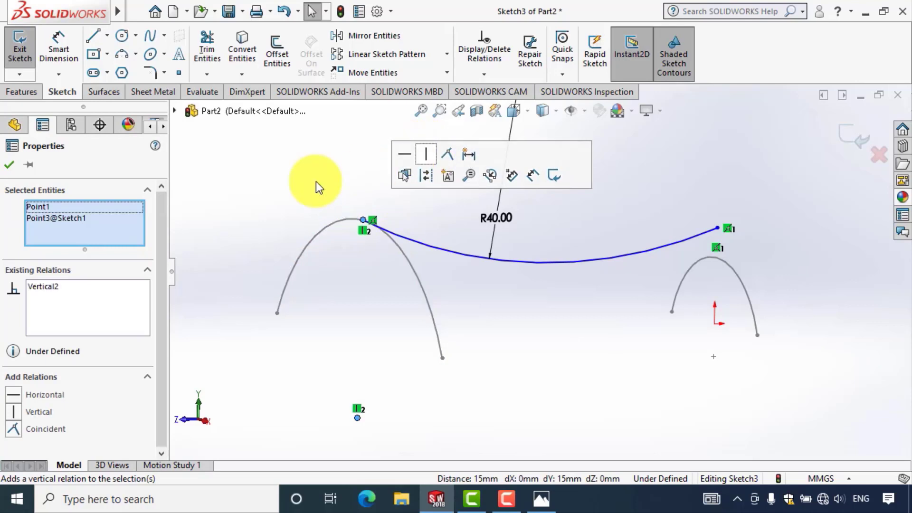
click(11, 165)
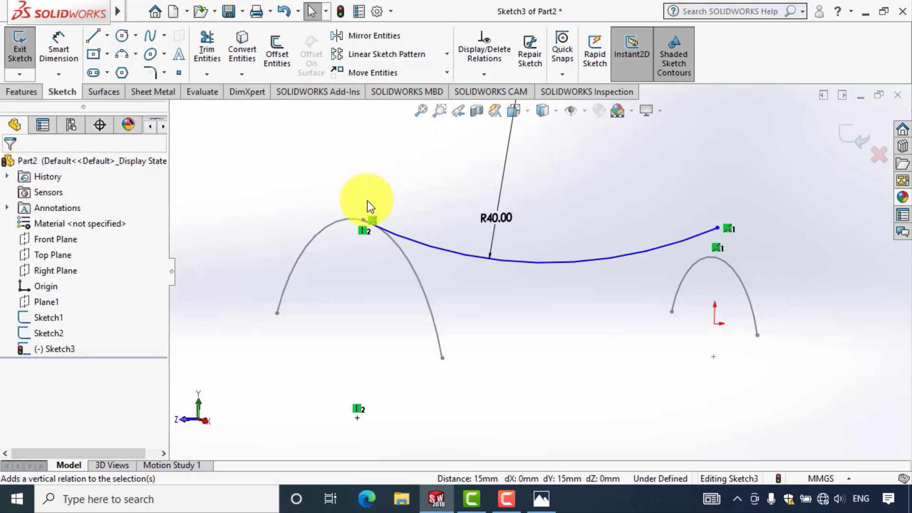
click(714, 324)
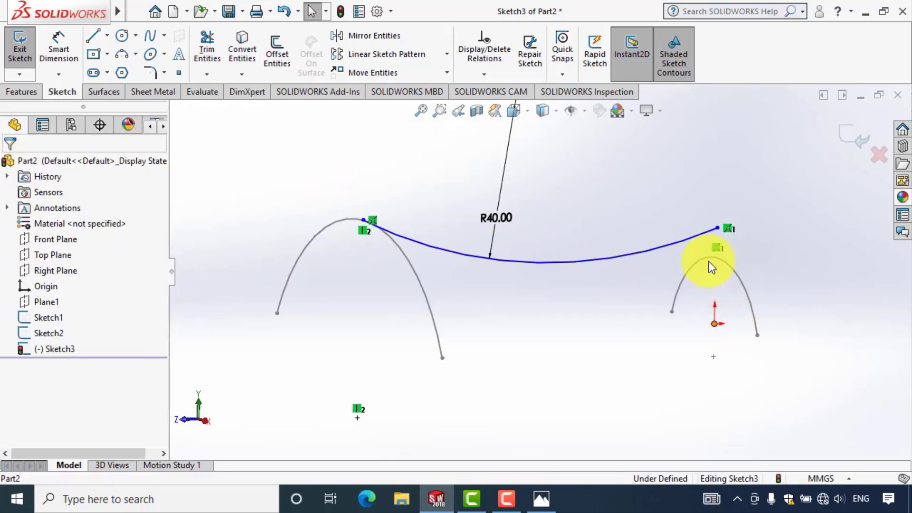
ctrl+click(717, 231)
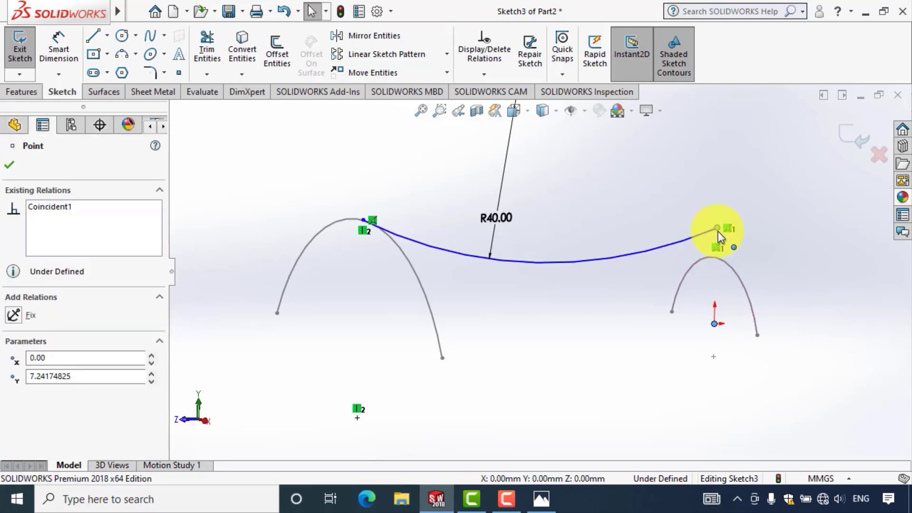
click(766, 169)
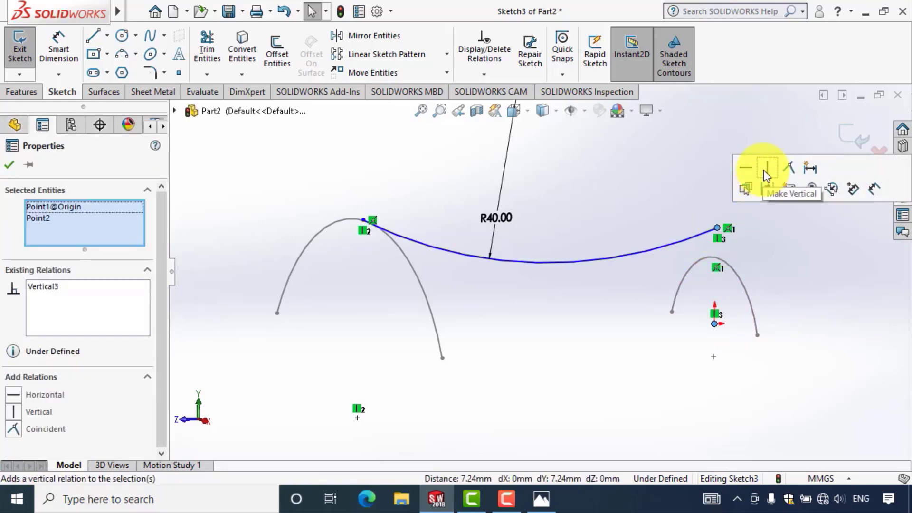
click(5, 166)
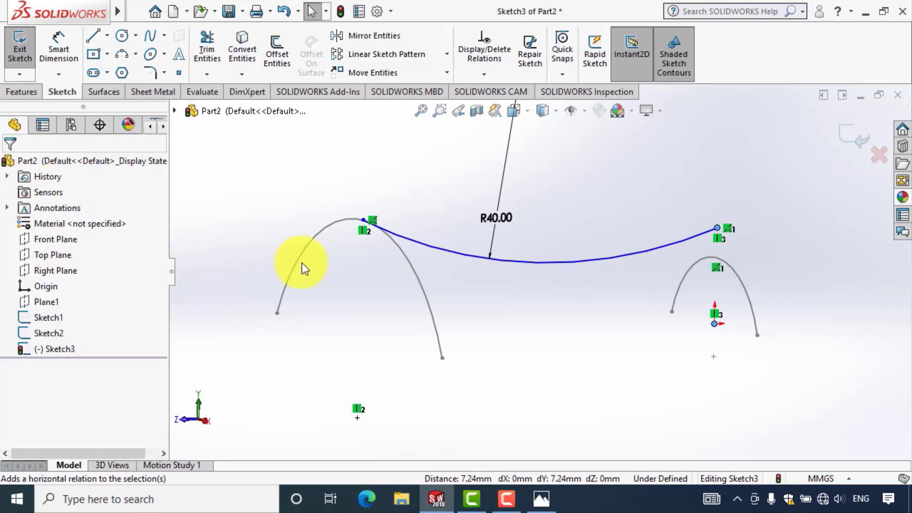
Step: Pierce both ends of the R40 guide curve onto the right and left arches
click(689, 271)
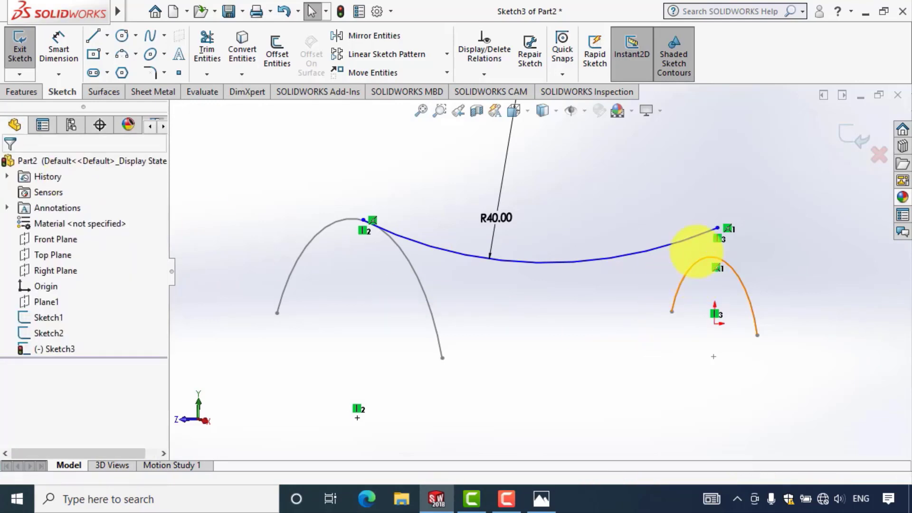
ctrl+click(716, 228)
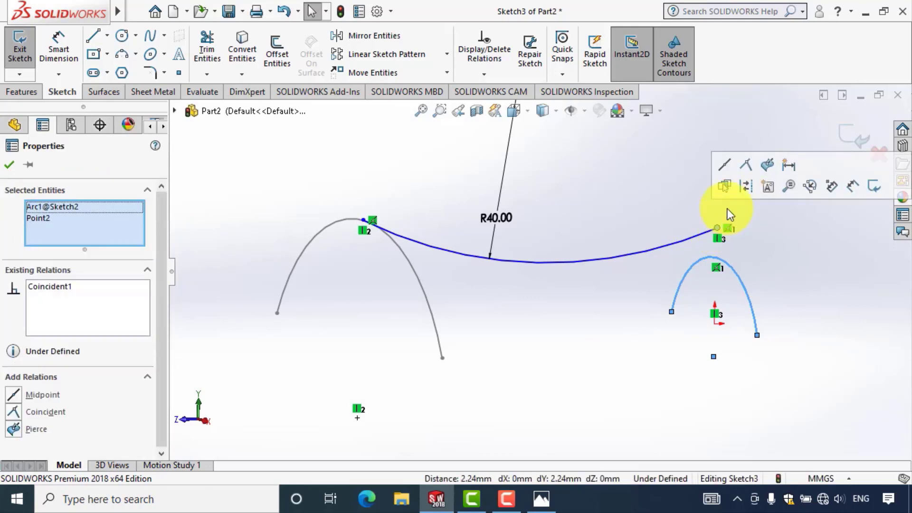
click(766, 173)
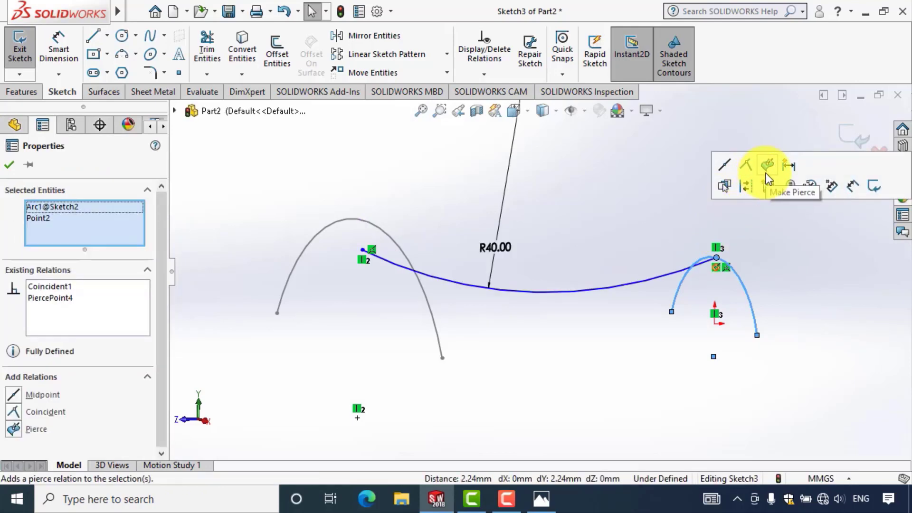
click(10, 166)
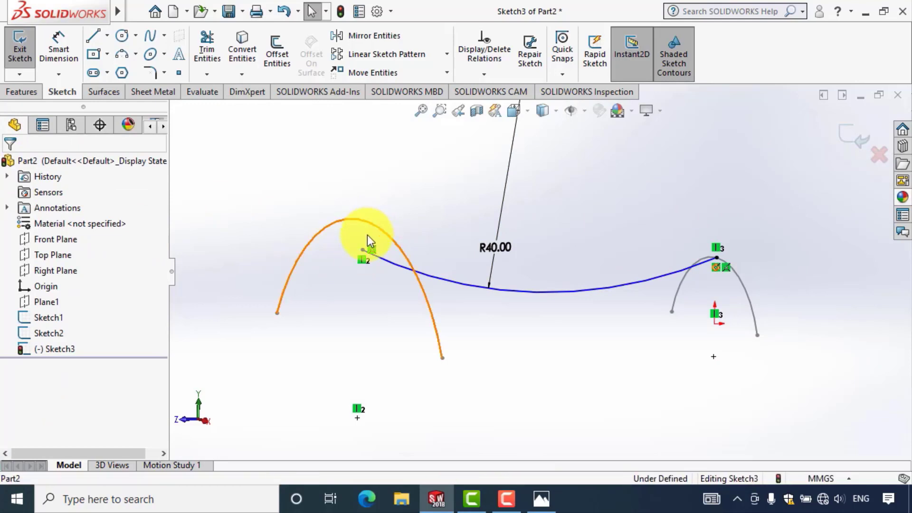
click(366, 235)
click(362, 251)
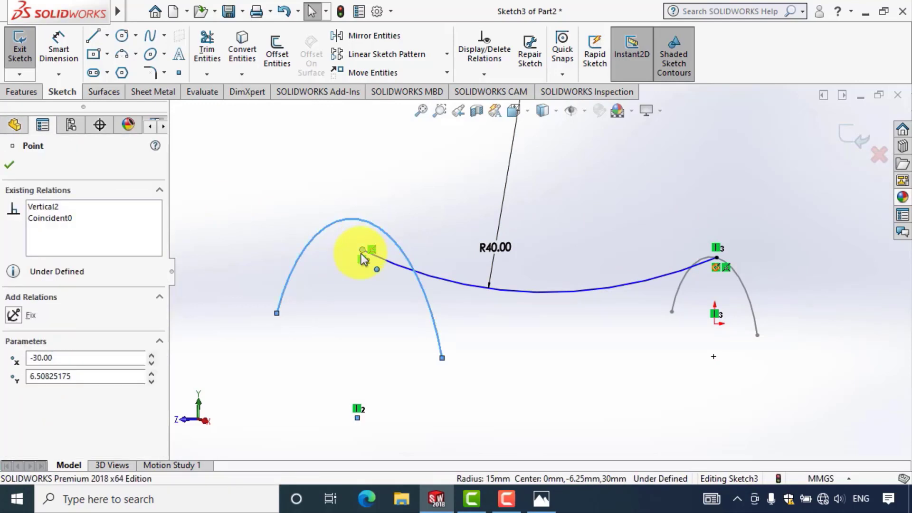
click(444, 191)
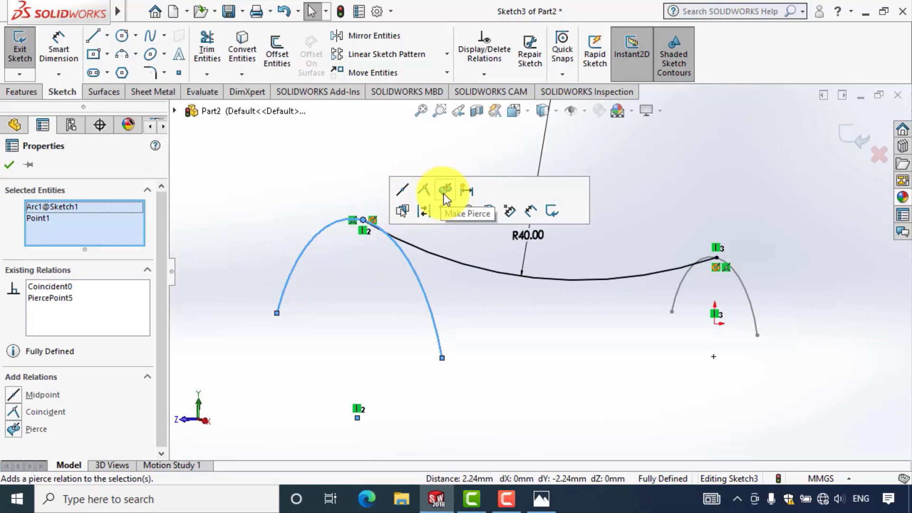
click(7, 166)
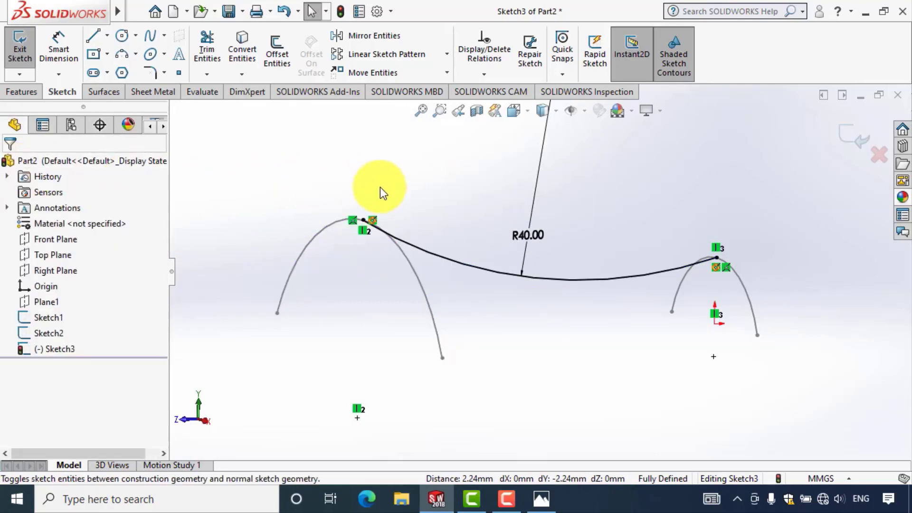
mouse_move(574, 193)
middle_down()
mouse_move(551, 209)
mouse_move(560, 203)
middle_up()
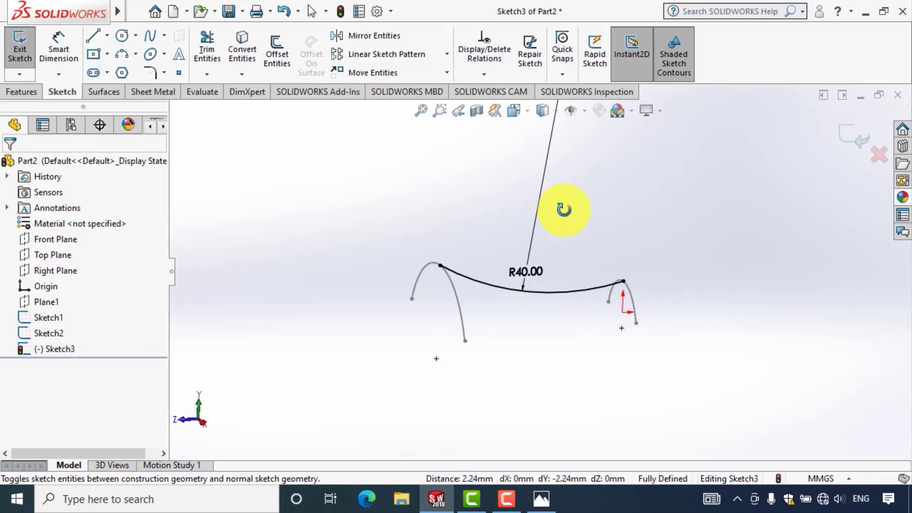
Step: Loft a surface from the Sketch1 and Sketch2 profiles, with Sketch3 as the guide curve
click(840, 135)
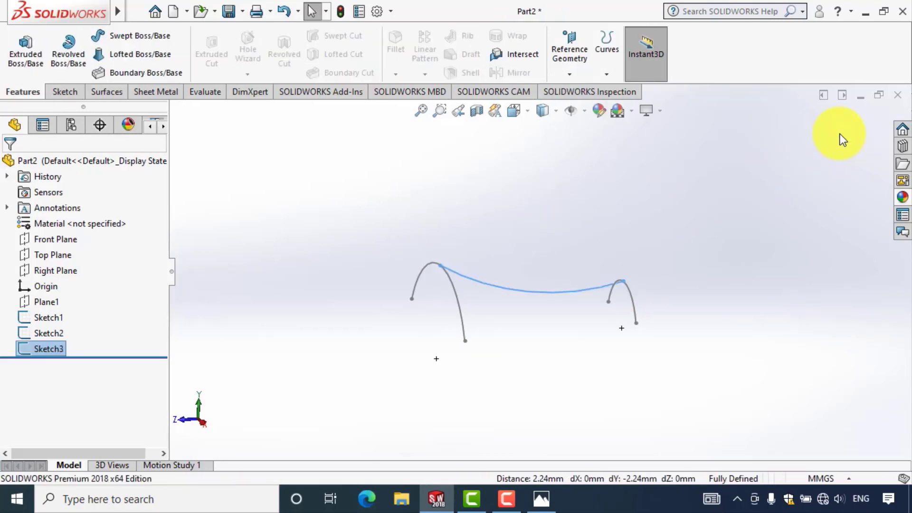
click(288, 184)
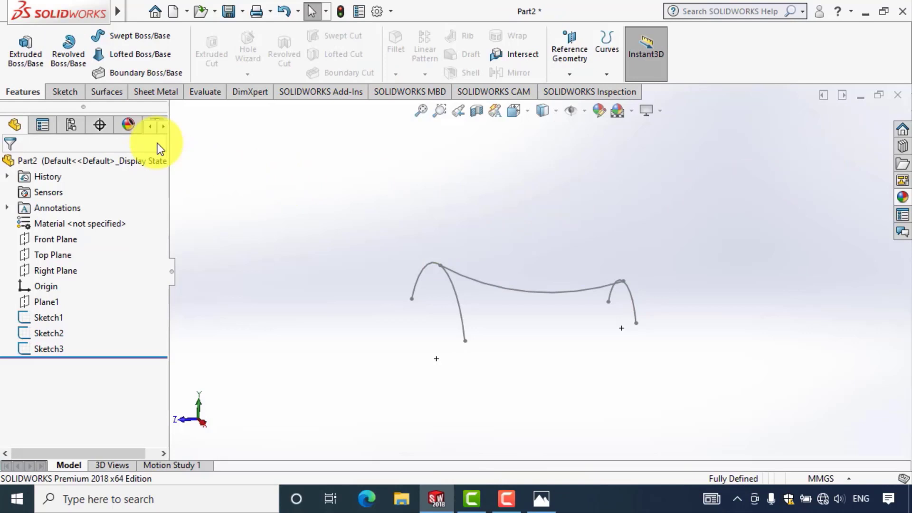
click(106, 96)
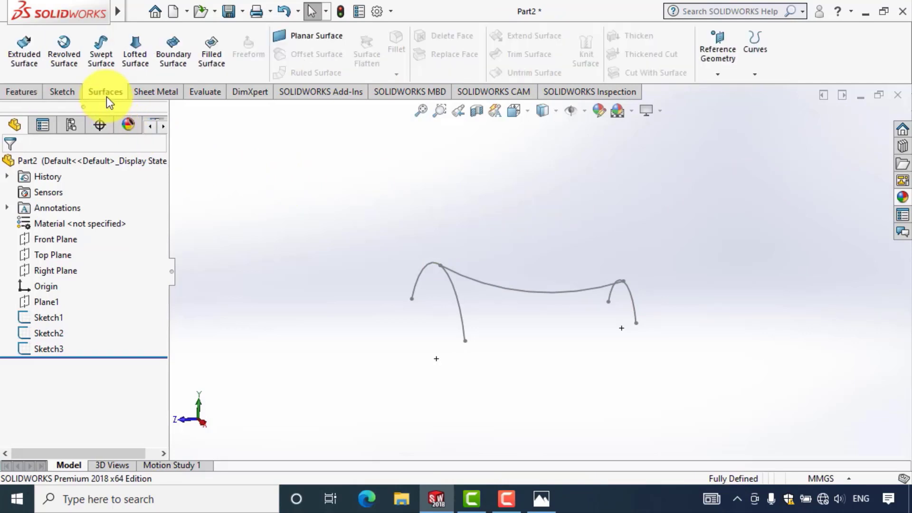
click(137, 73)
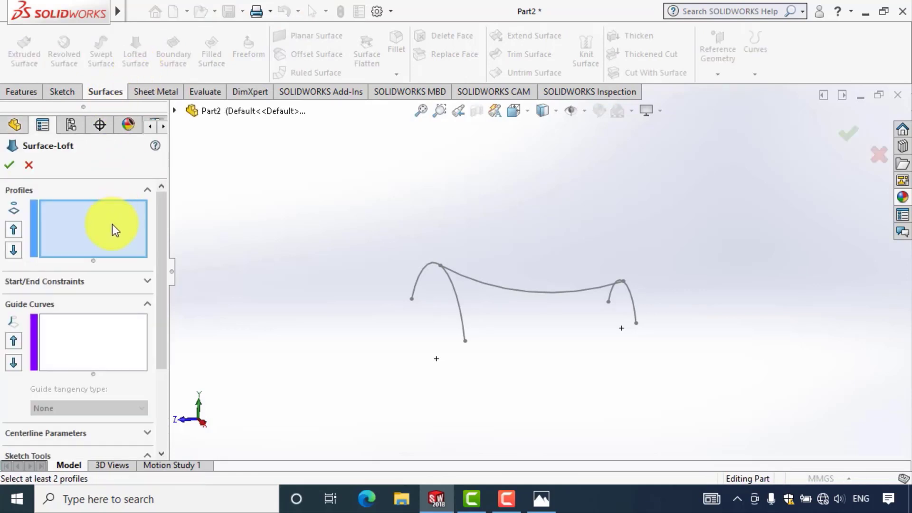
click(173, 111)
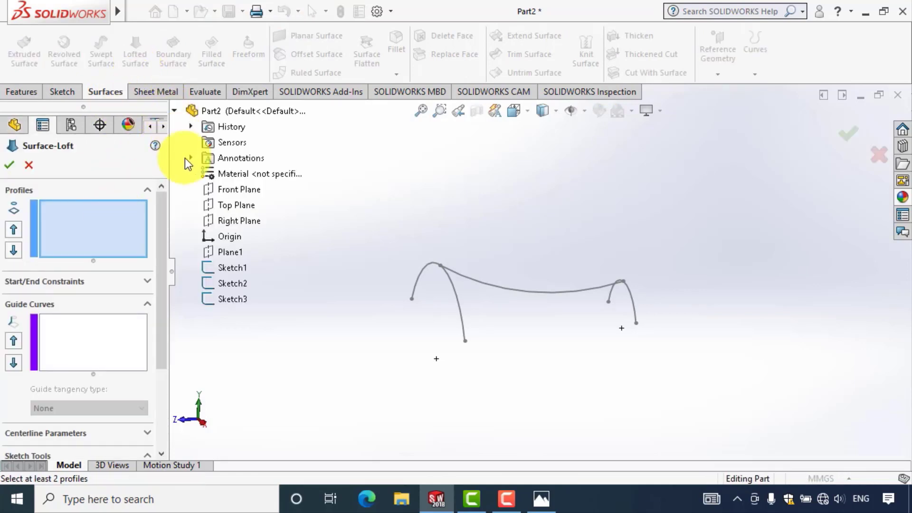
click(220, 267)
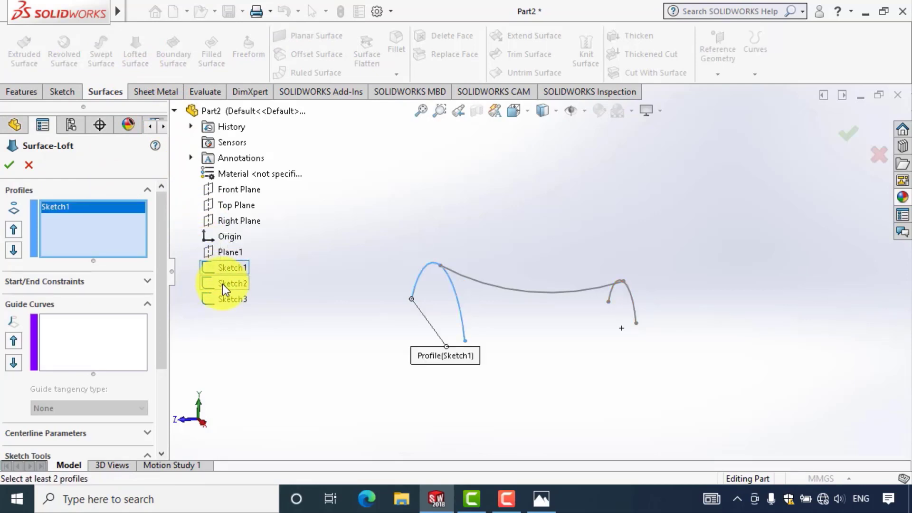
click(223, 284)
click(120, 351)
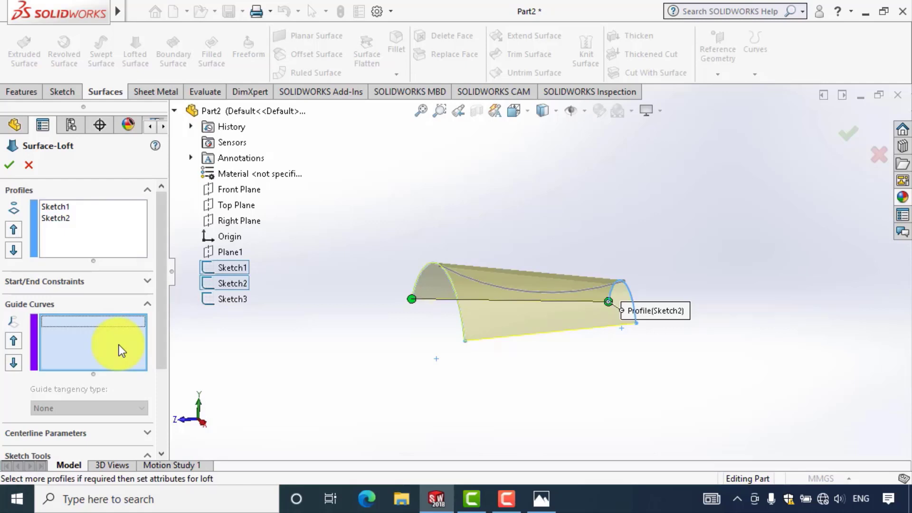
click(221, 298)
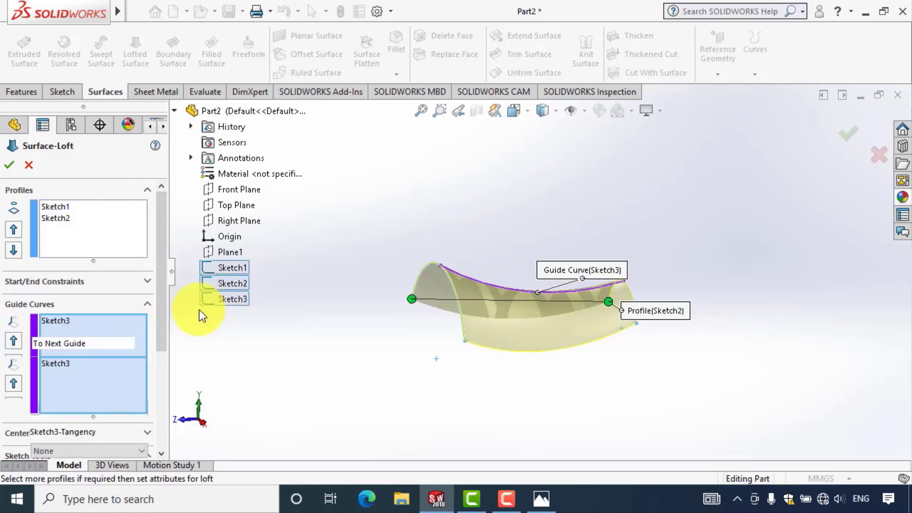
mouse_move(162, 329)
mouse_down()
mouse_move(160, 420)
mouse_move(159, 387)
mouse_up()
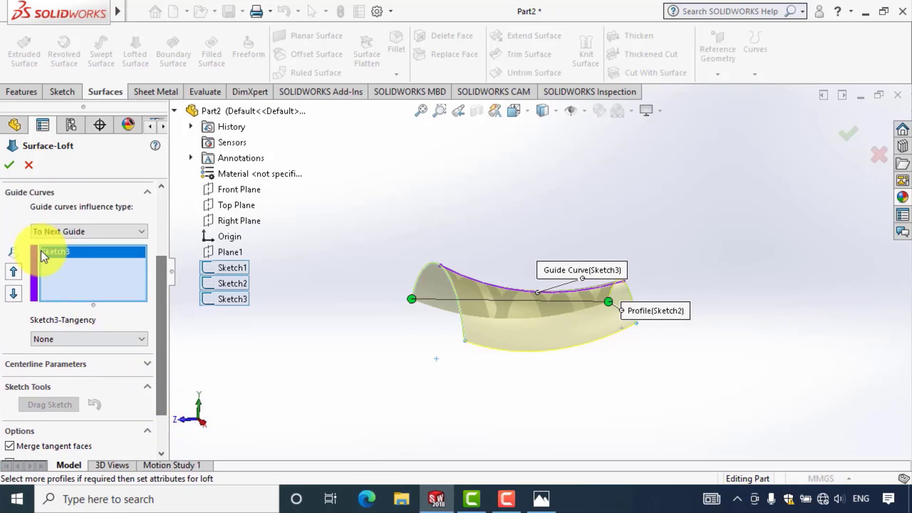
click(9, 166)
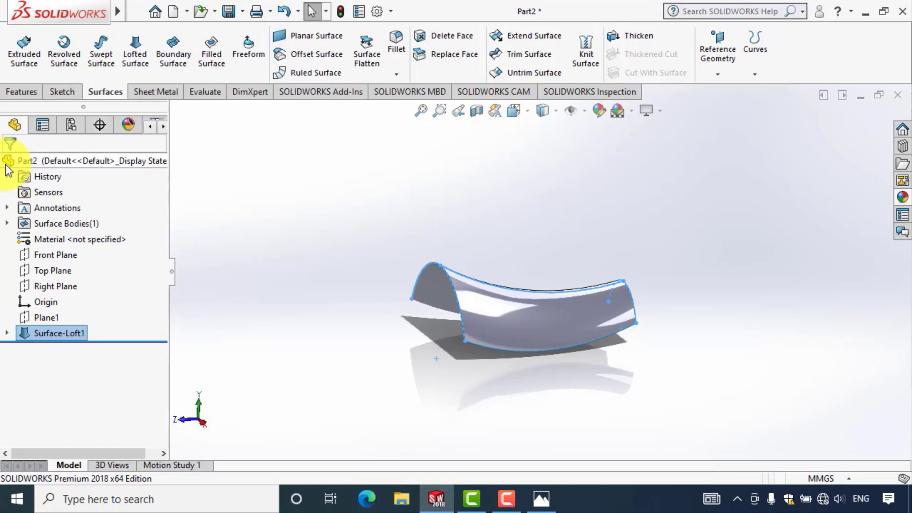
Step: Start Sketch4 on the Top Plane and view it normal-to
click(266, 266)
mouse_move(267, 266)
middle_down()
mouse_move(279, 281)
mouse_move(252, 267)
mouse_move(247, 204)
mouse_move(283, 292)
middle_up()
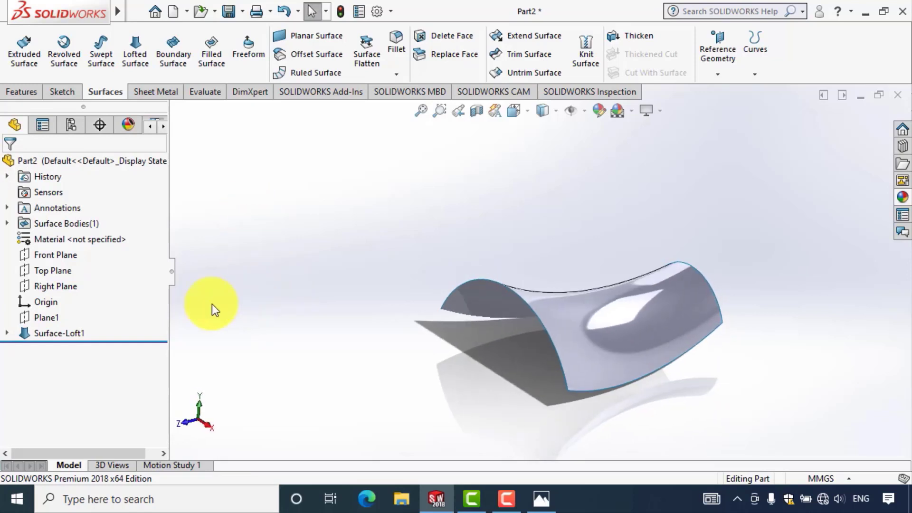
click(58, 274)
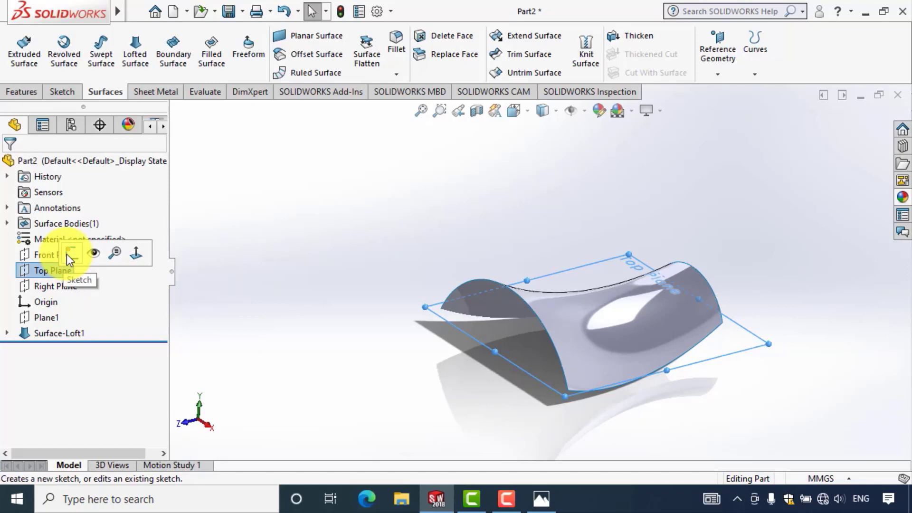
click(67, 255)
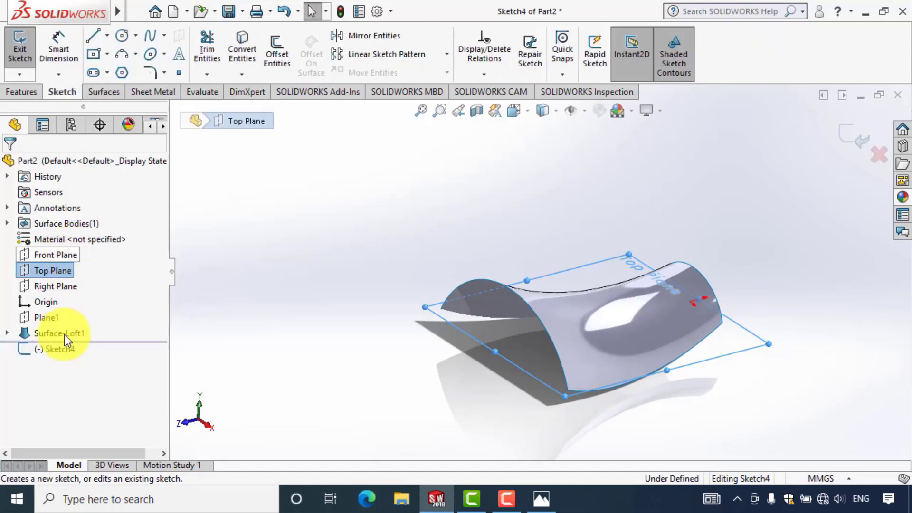
click(65, 350)
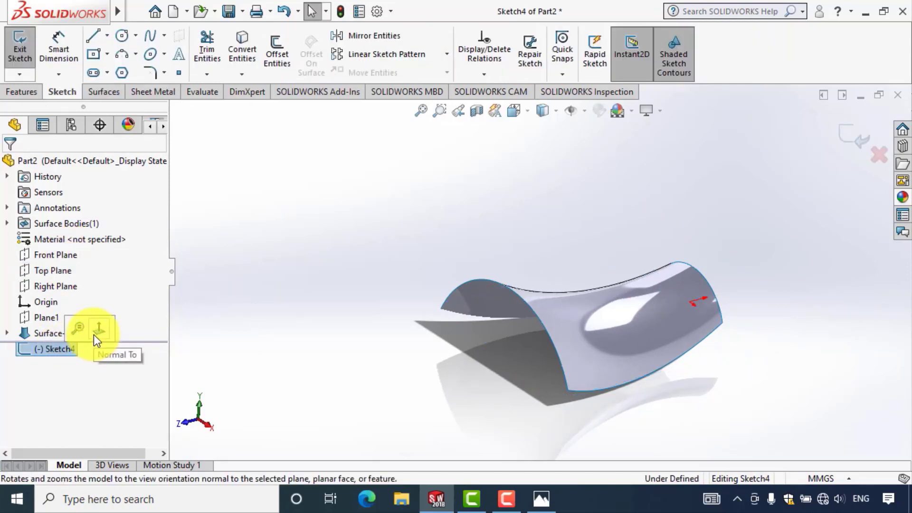
click(93, 334)
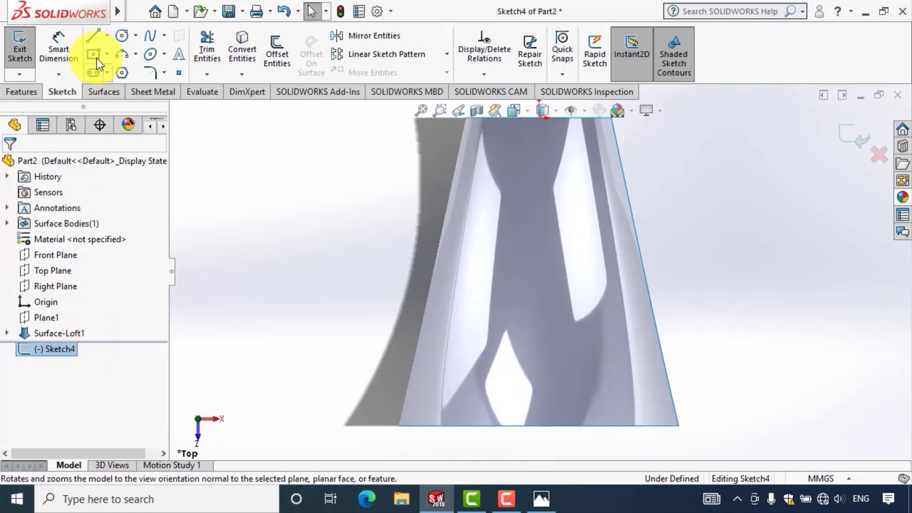
Step: Draw an ellipse centred over the middle of the lofted surface
click(150, 55)
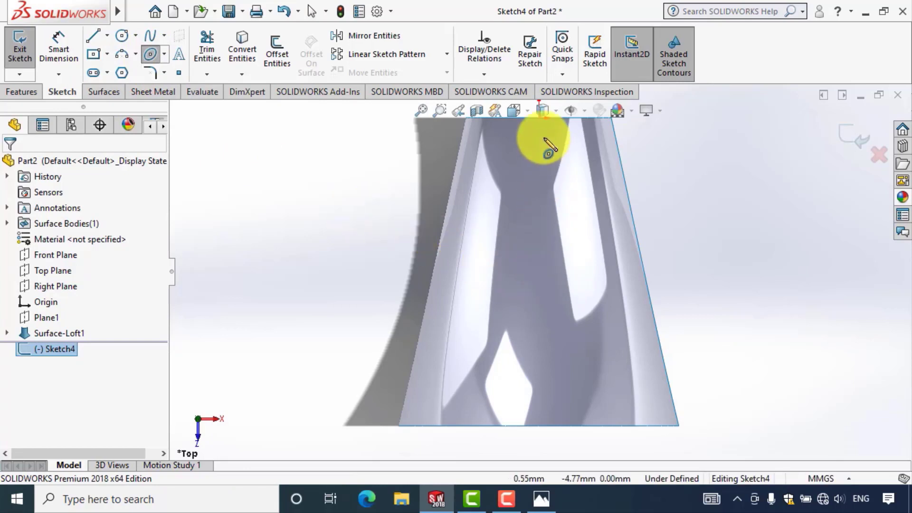
click(539, 202)
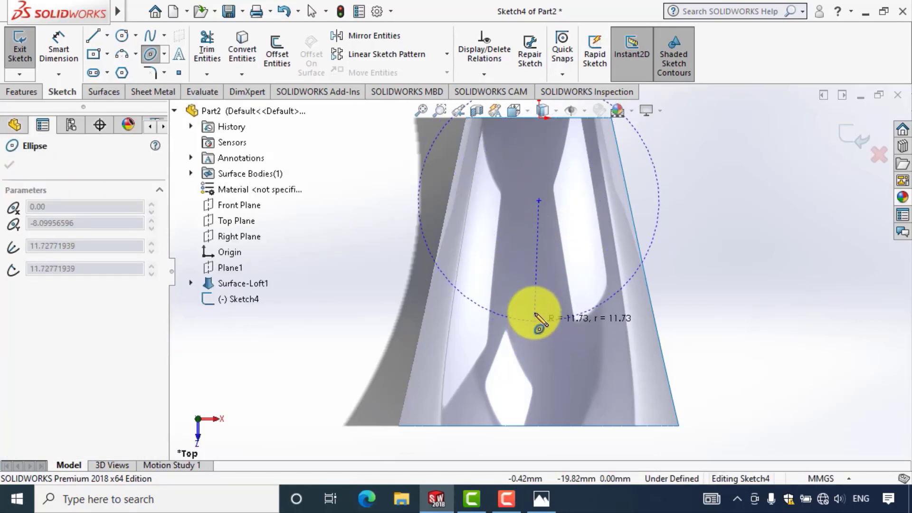
click(536, 274)
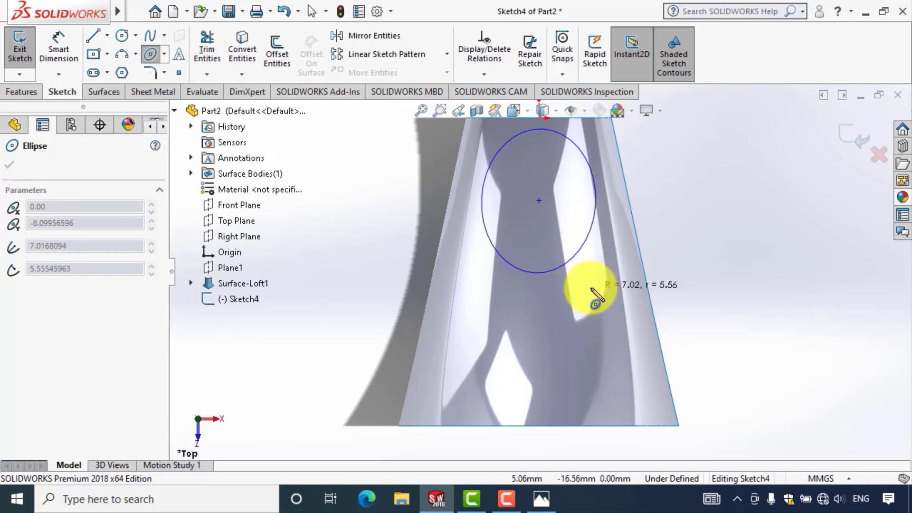
click(591, 289)
key(Escape)
scroll(579, 249, up, 1)
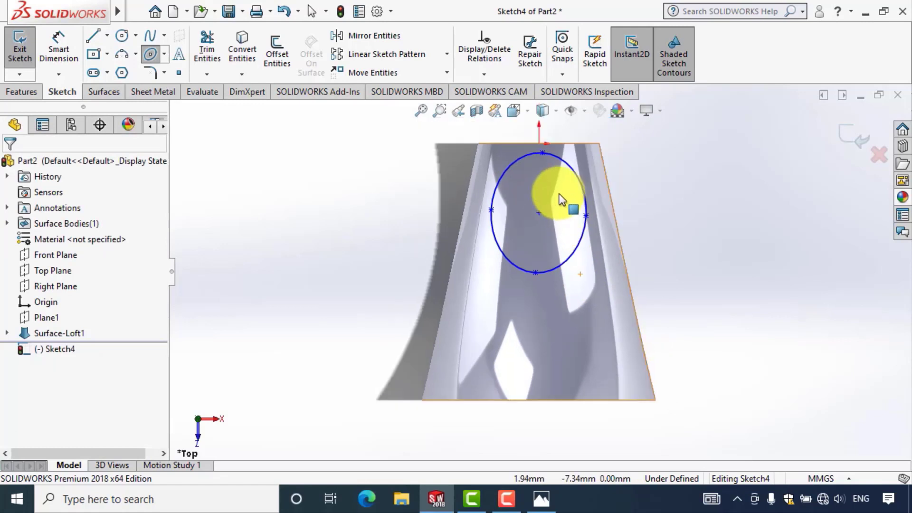
Step: Dimension the ellipse top 1.5 mm from the origin
click(70, 42)
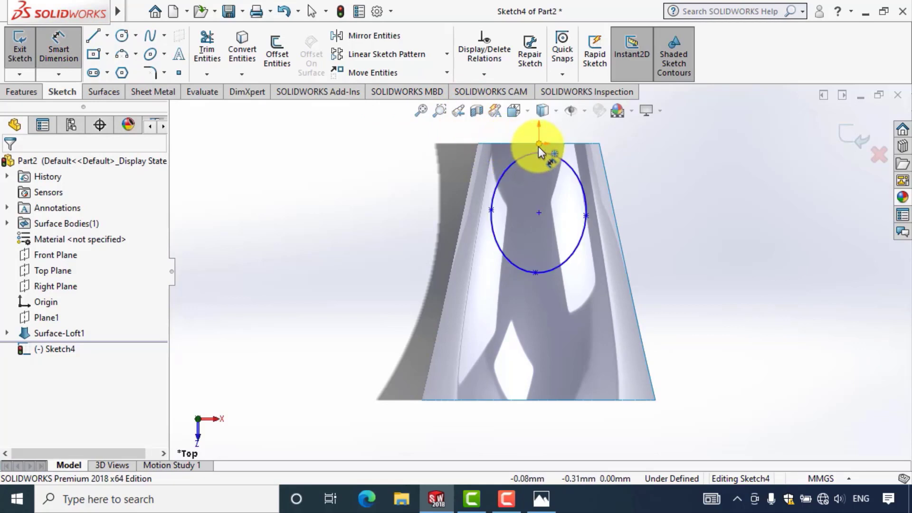
click(538, 145)
click(543, 151)
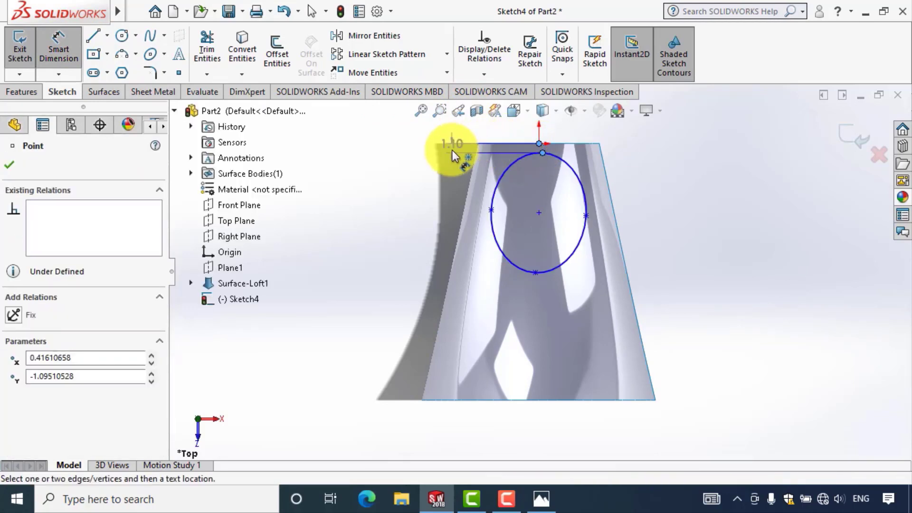
click(448, 151)
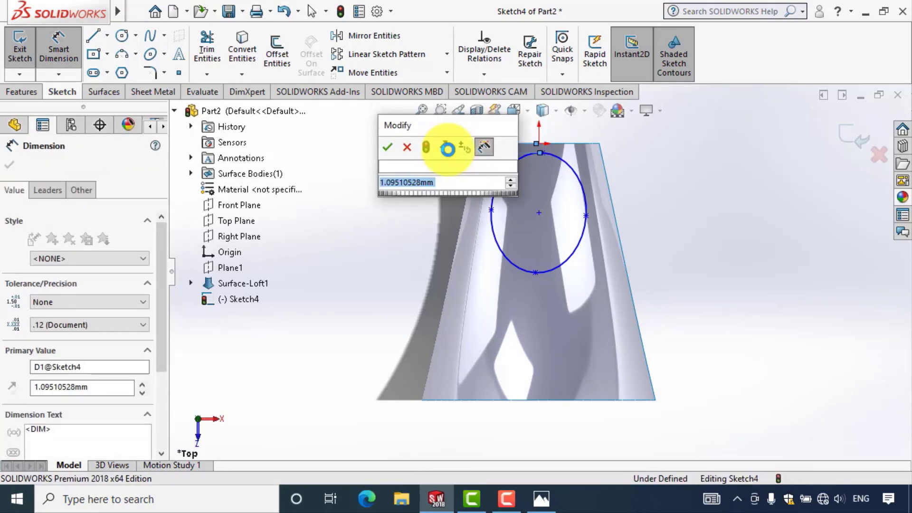
text(1.5)
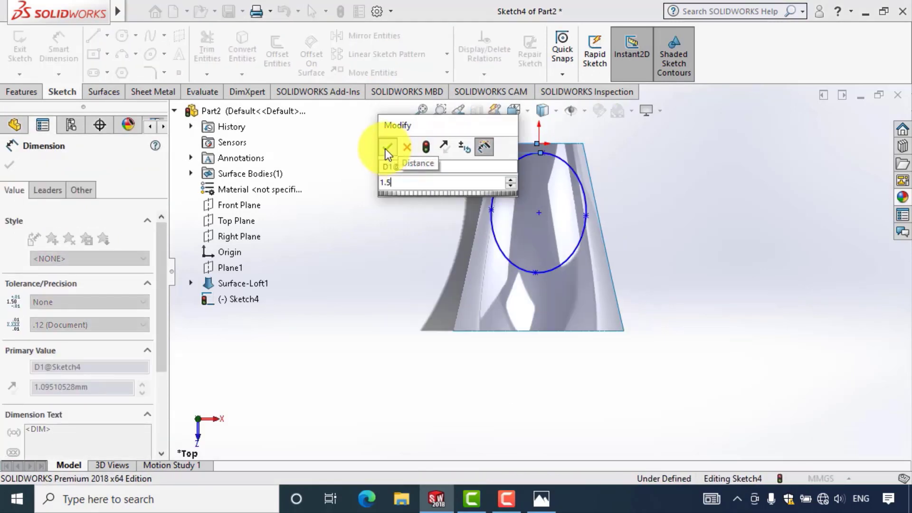
click(385, 150)
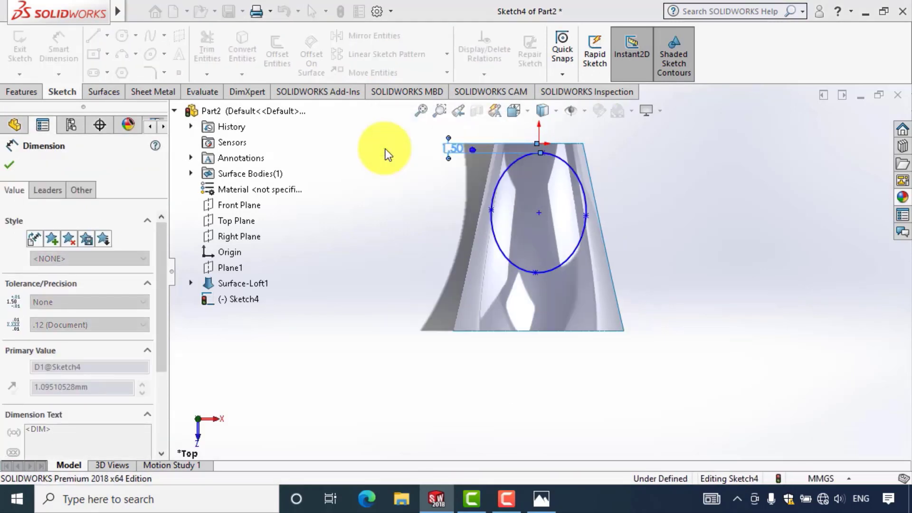
click(381, 176)
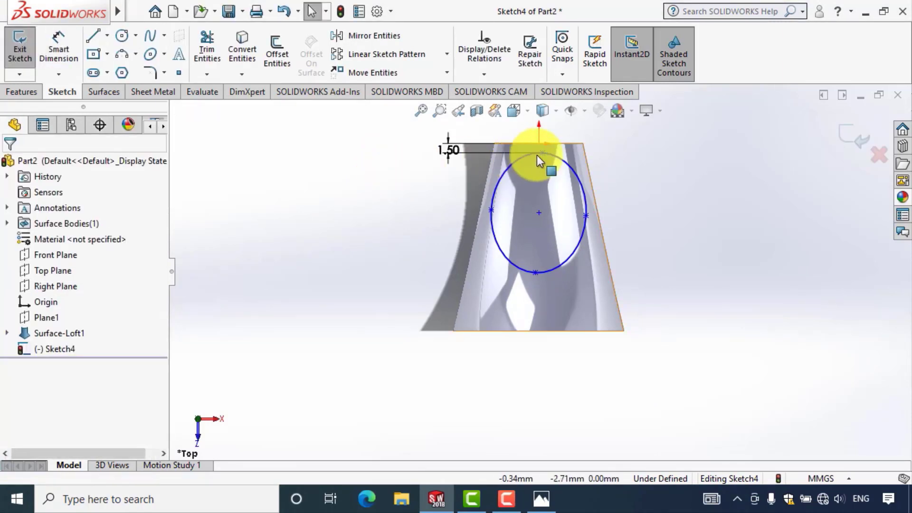
Step: Add Vertical relations aligning the ellipse's top point and centre with the origin
click(536, 143)
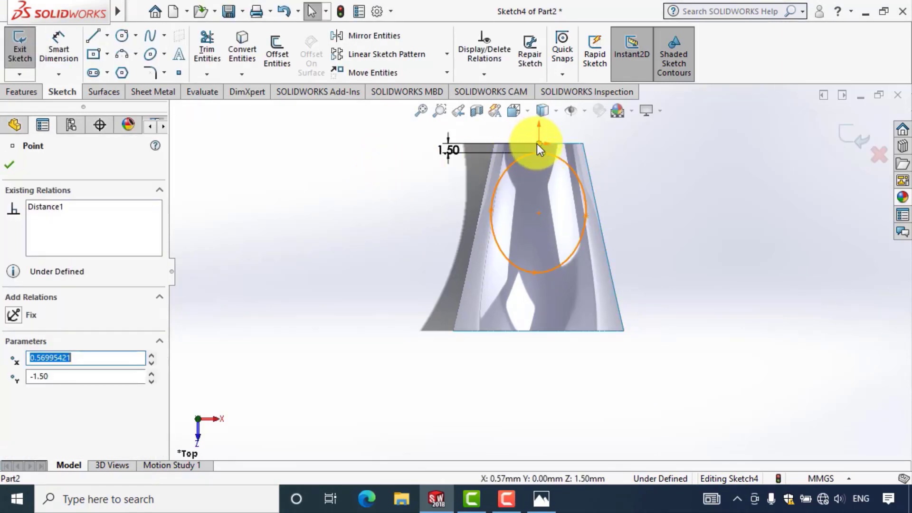
ctrl+click(535, 140)
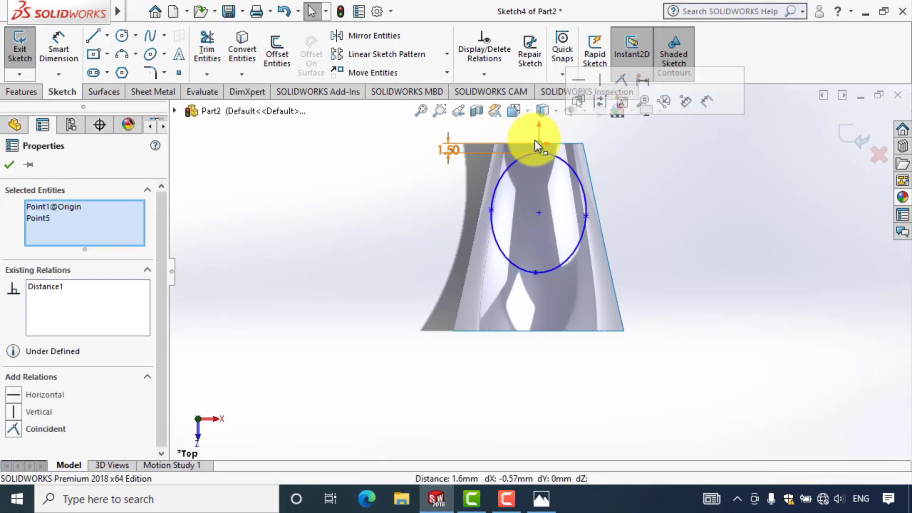
click(592, 84)
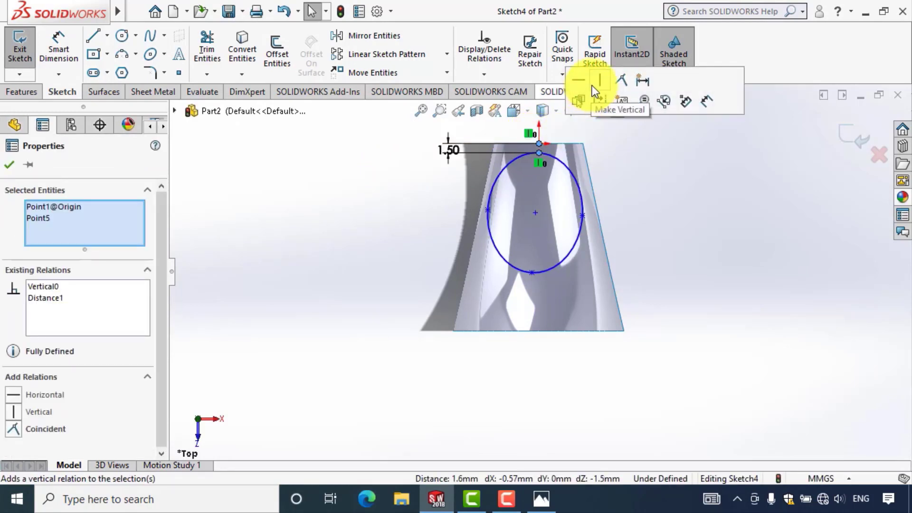
click(10, 165)
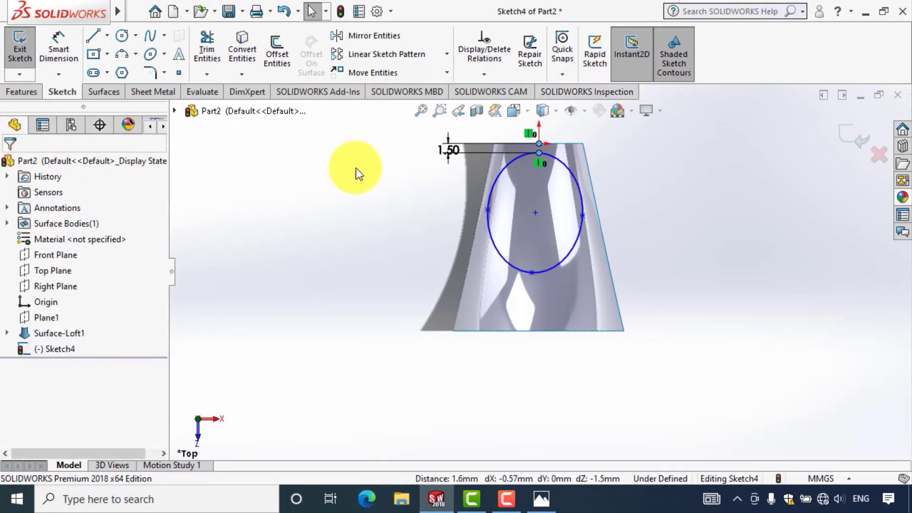
click(539, 144)
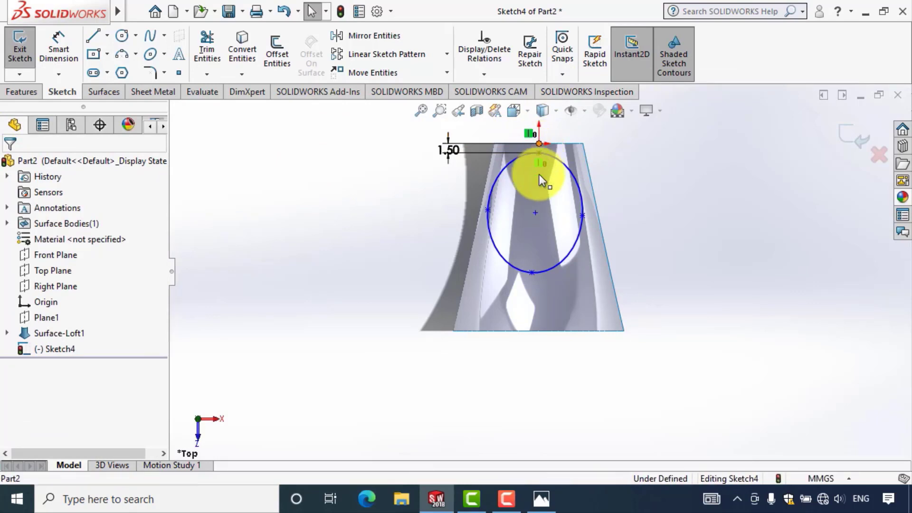
ctrl+click(535, 212)
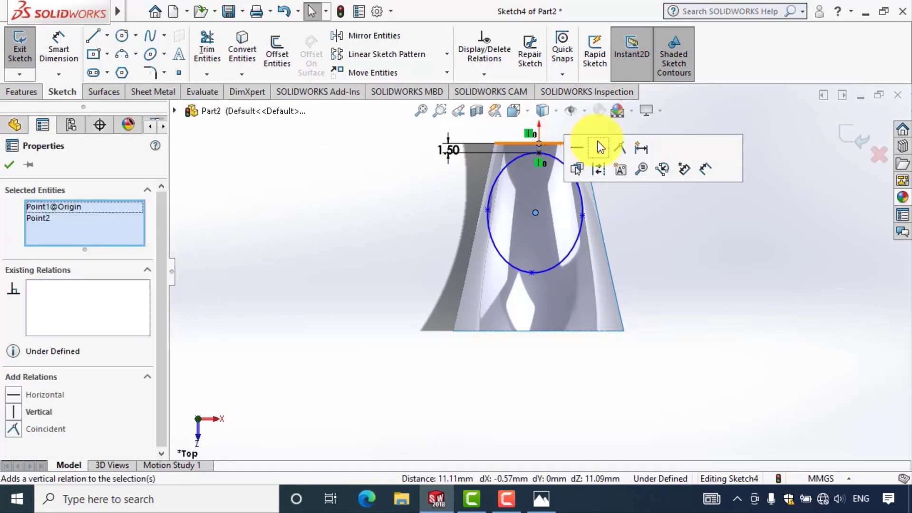
click(598, 146)
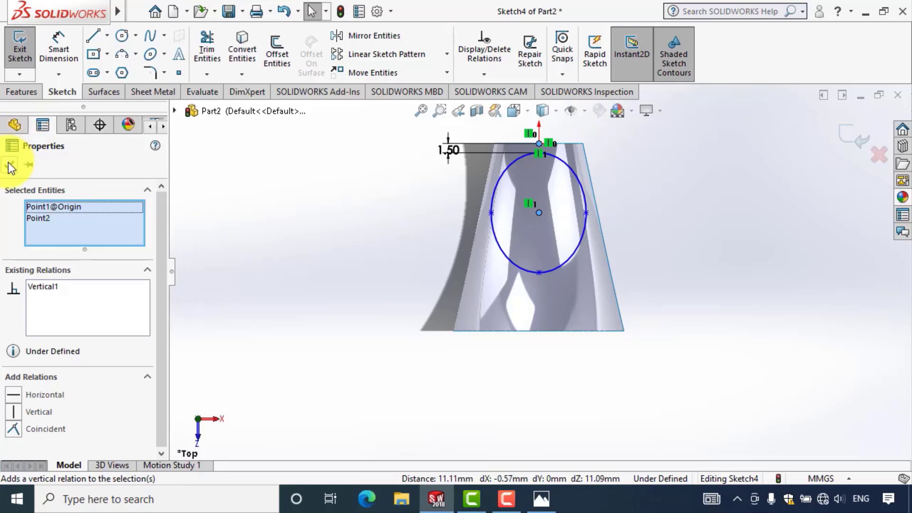
click(10, 165)
Step: Dimension the ellipse height to 27.5 mm
click(58, 69)
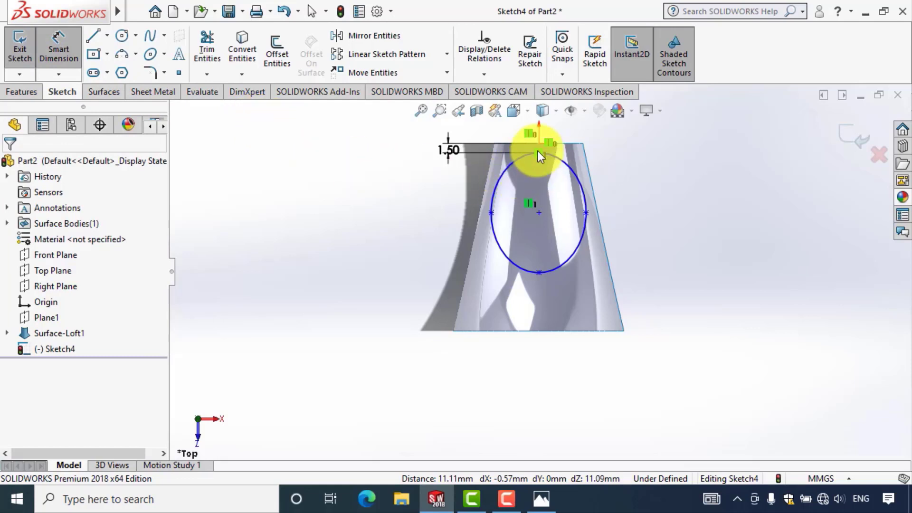
scroll(543, 161, down, 2)
scroll(526, 143, down, 1)
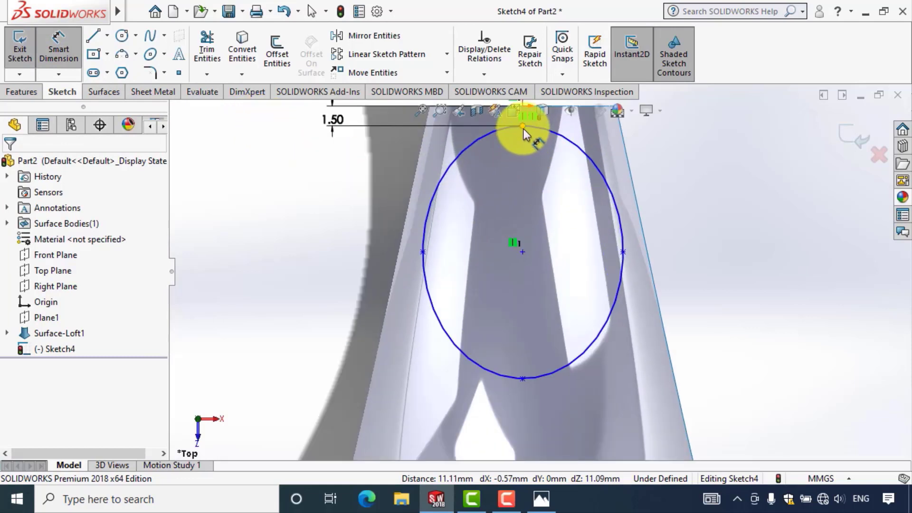
click(521, 379)
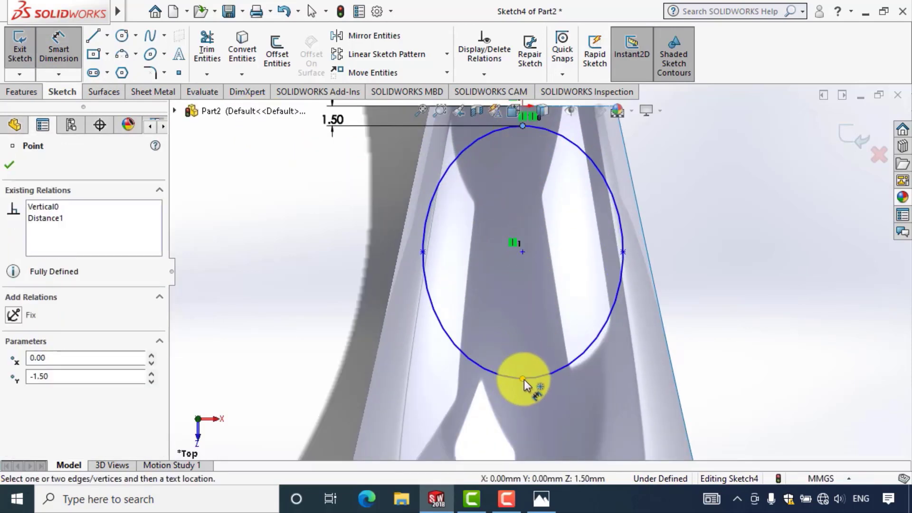
click(523, 379)
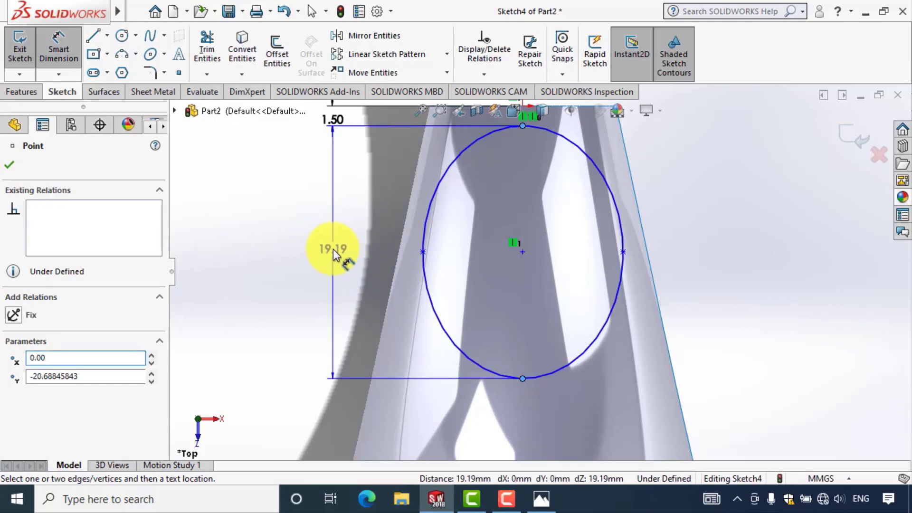
click(332, 249)
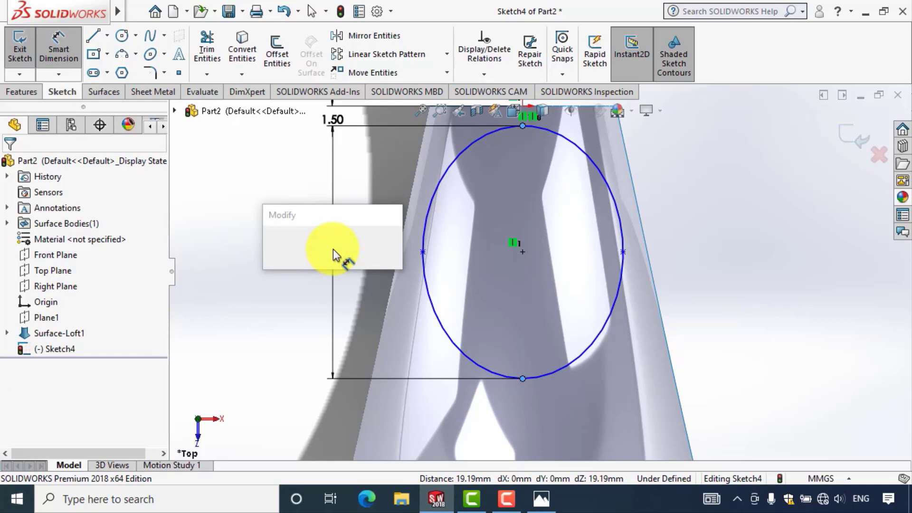
text(27.)
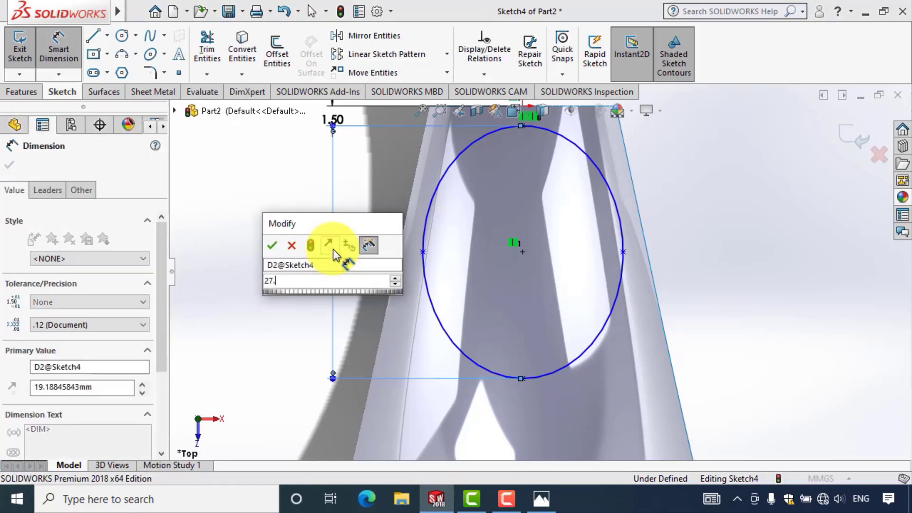
text(5)
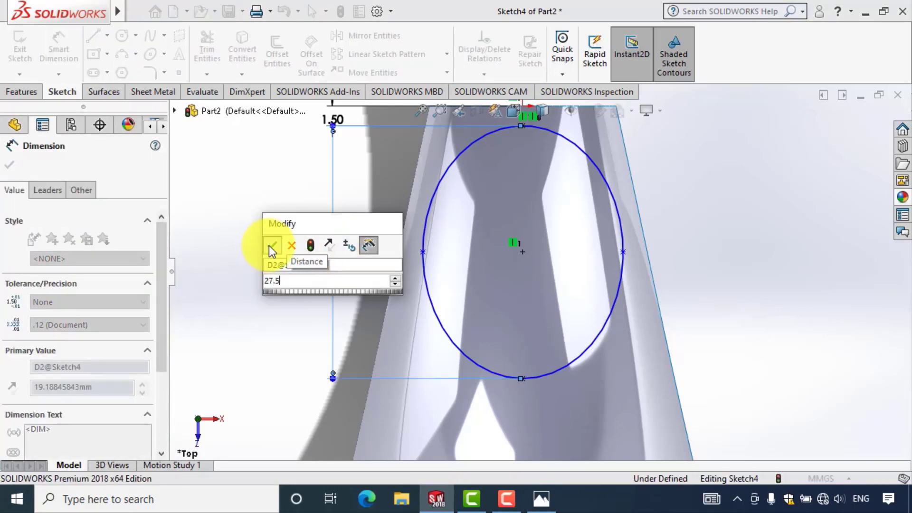
click(269, 246)
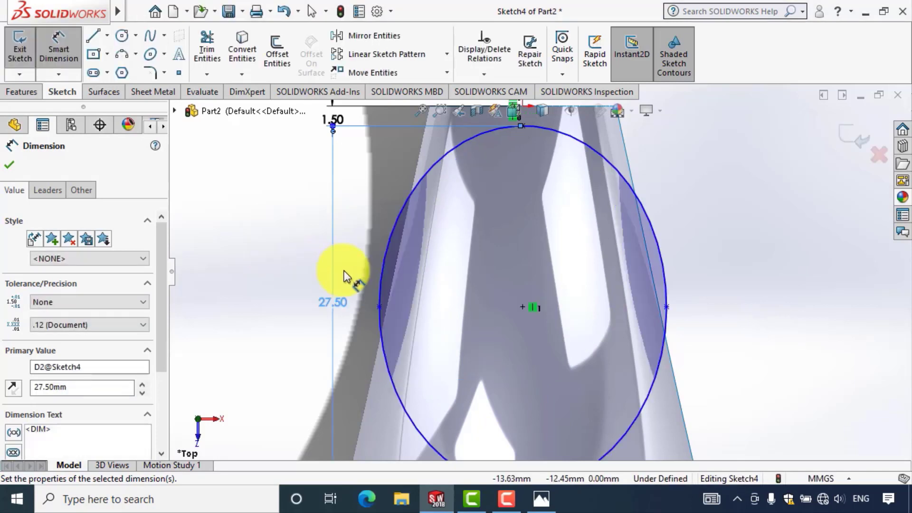
key(f)
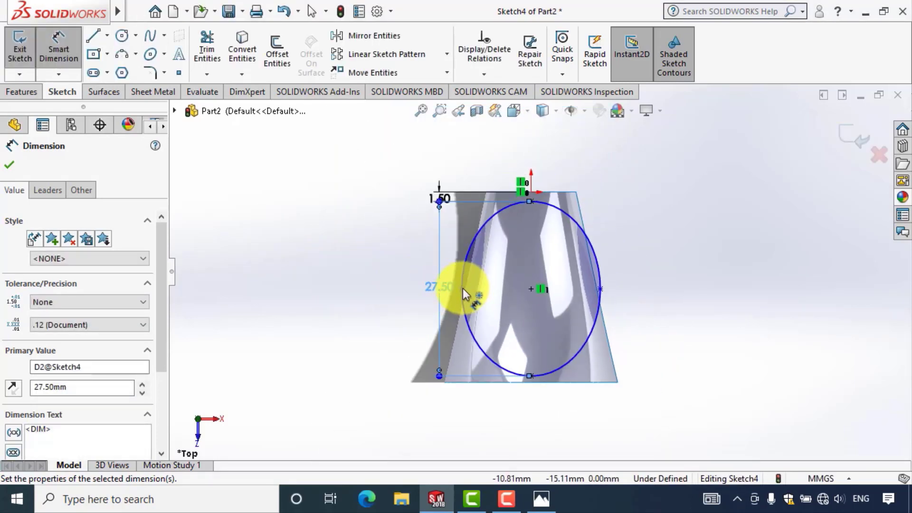
Step: Dimension the ellipse width to 15 and move the 1.50 dimension above the top edge
click(651, 305)
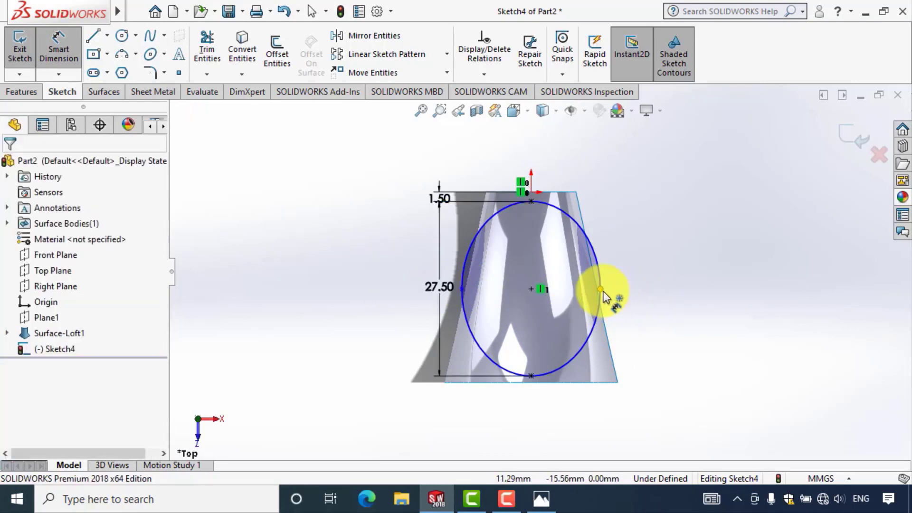
click(463, 287)
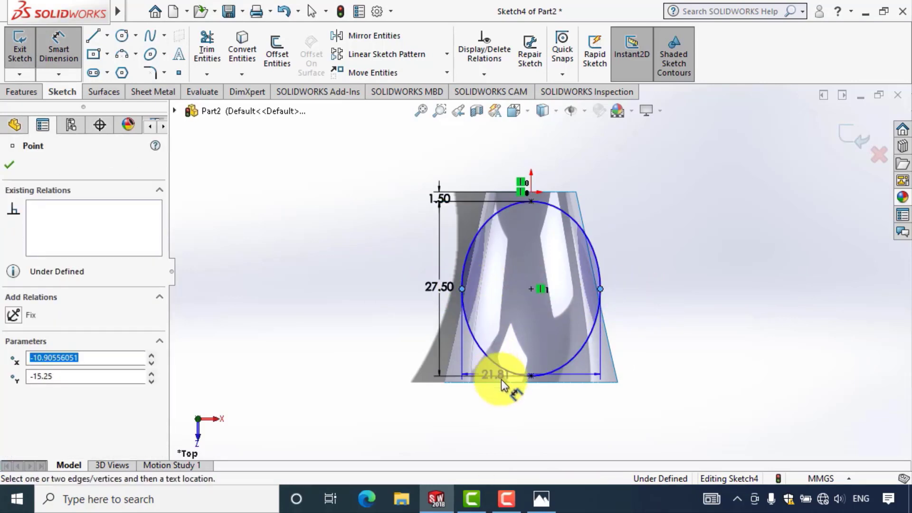
click(530, 409)
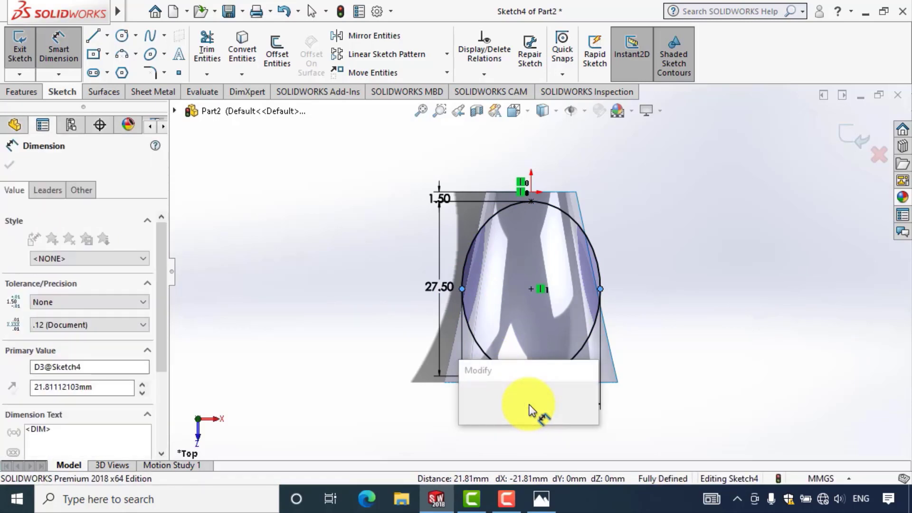
text(15)
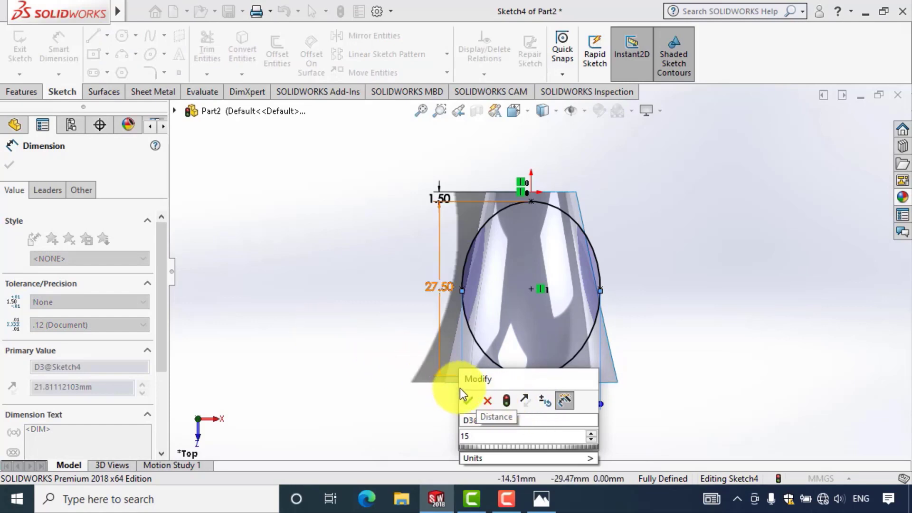
click(471, 400)
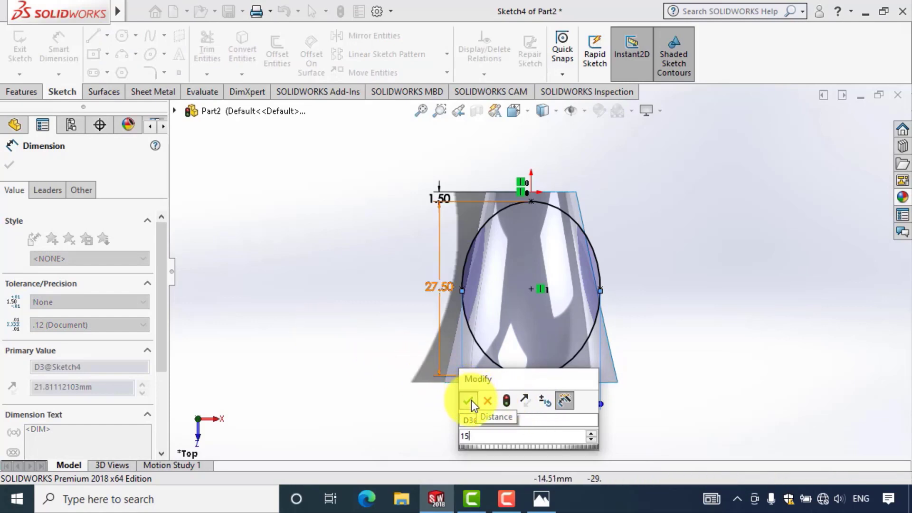
click(329, 323)
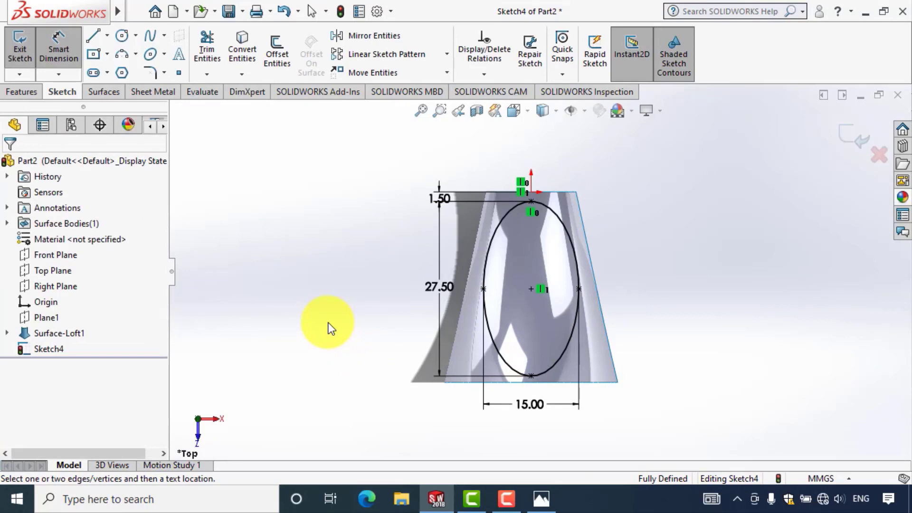
key(Escape)
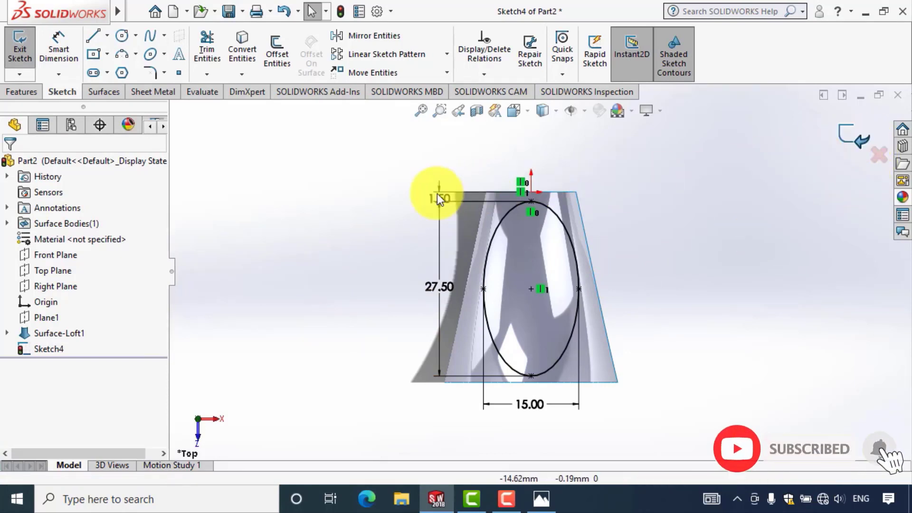
drag(437, 196, 436, 176)
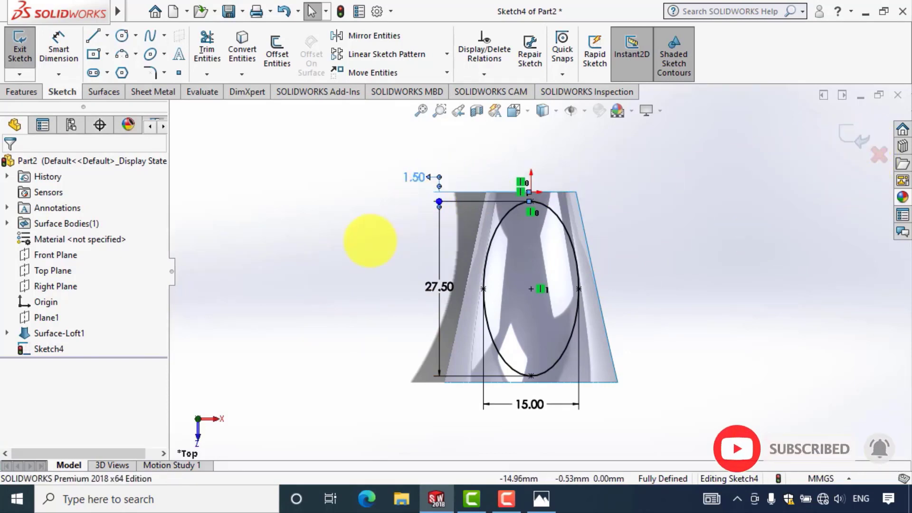
click(768, 179)
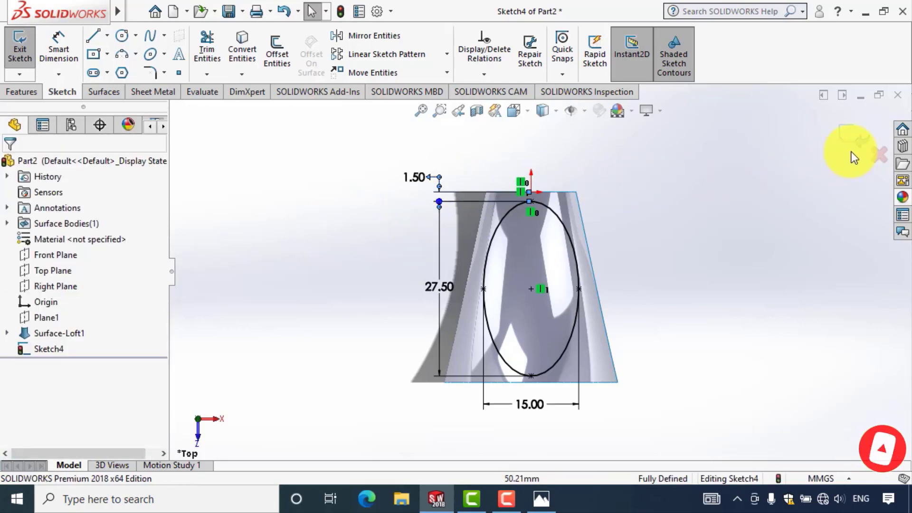
Step: Project the Sketch4 ellipse onto the loft face as Split Line1
click(854, 139)
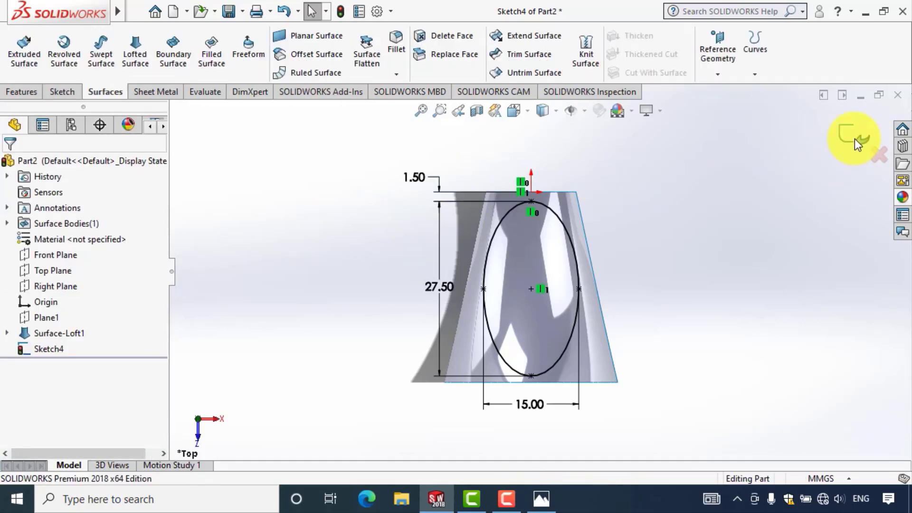
click(287, 166)
mouse_move(58, 13)
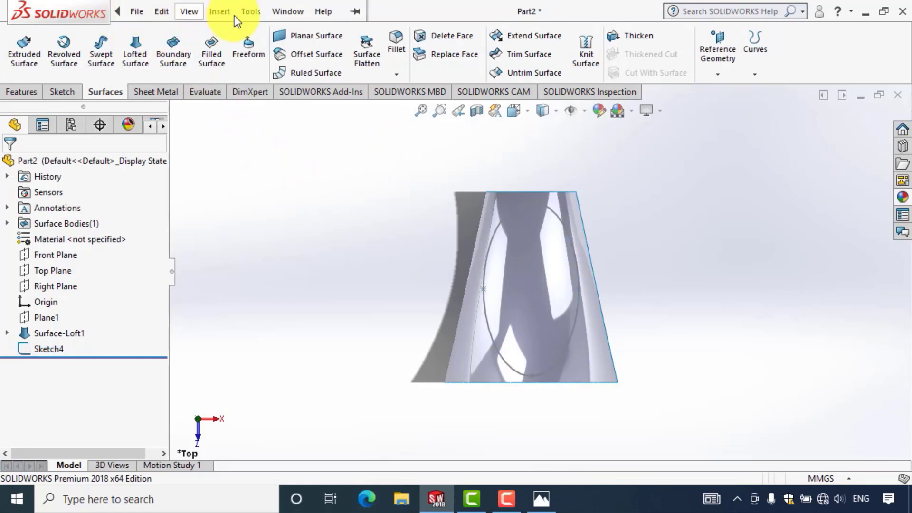
click(227, 15)
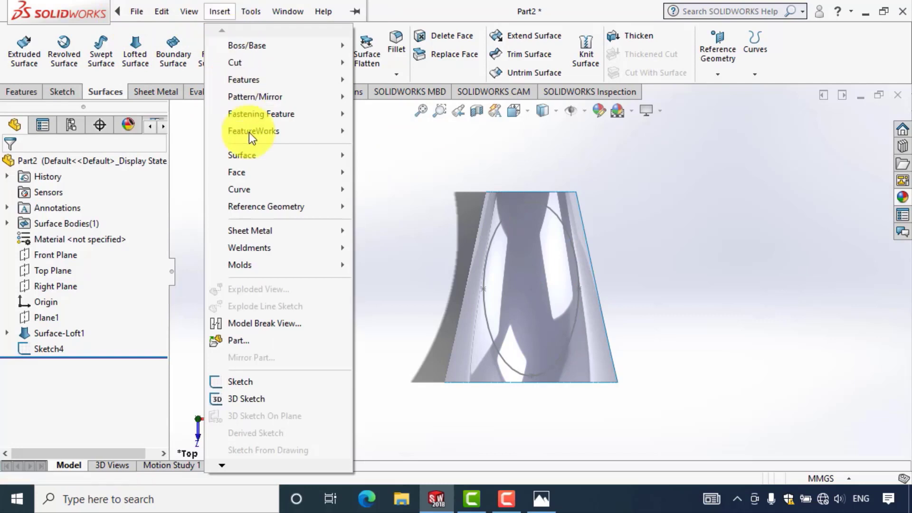
mouse_move(239, 189)
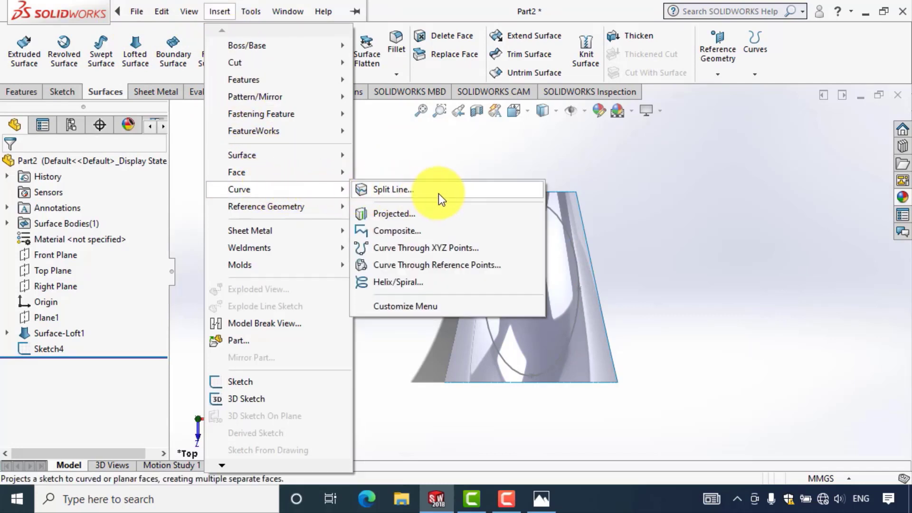
click(439, 192)
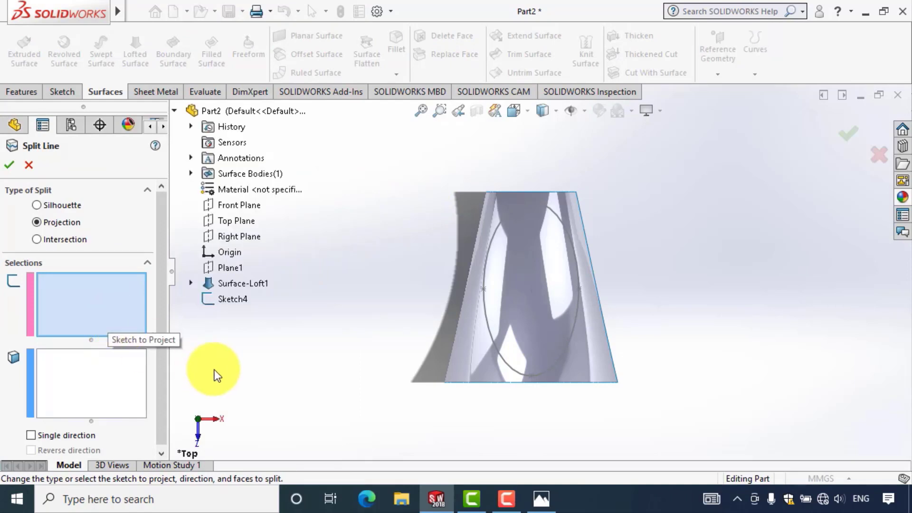
click(495, 340)
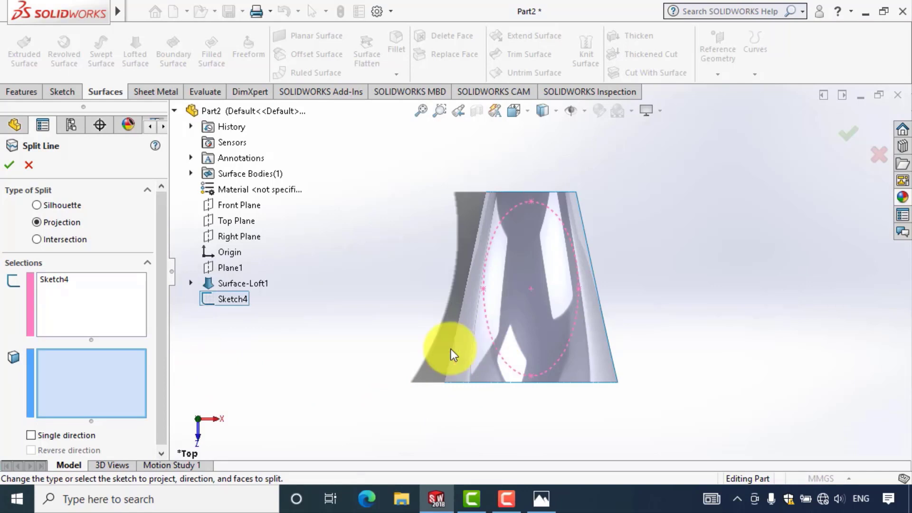
click(469, 368)
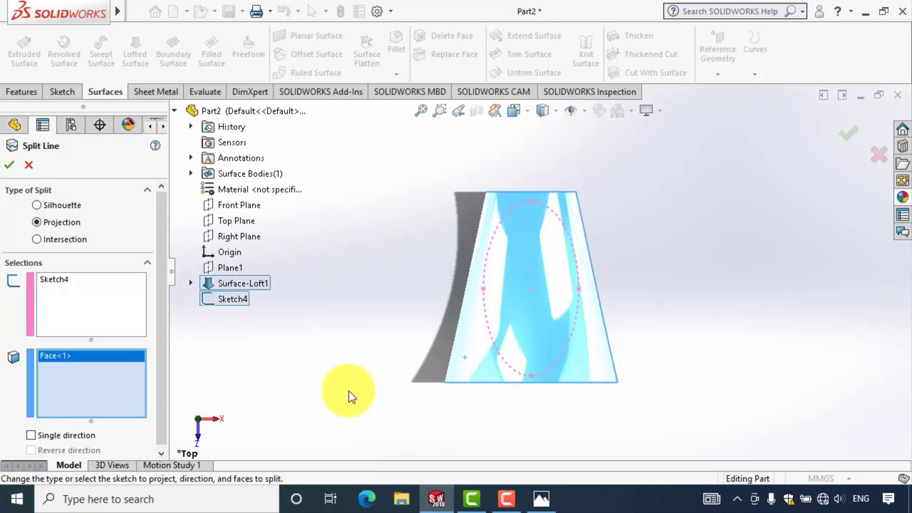
middle_drag(340, 388, 338, 373)
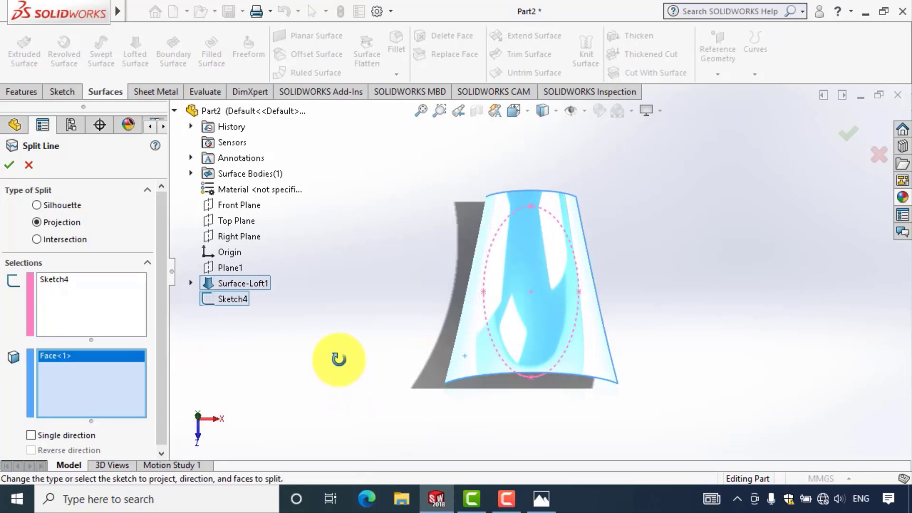
click(192, 283)
click(191, 284)
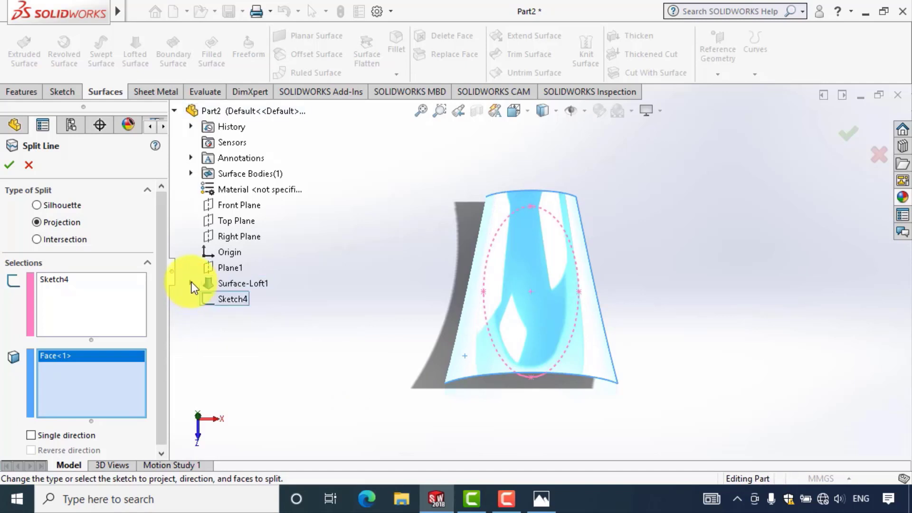
mouse_move(315, 318)
middle_down()
mouse_move(337, 190)
mouse_move(341, 224)
middle_up()
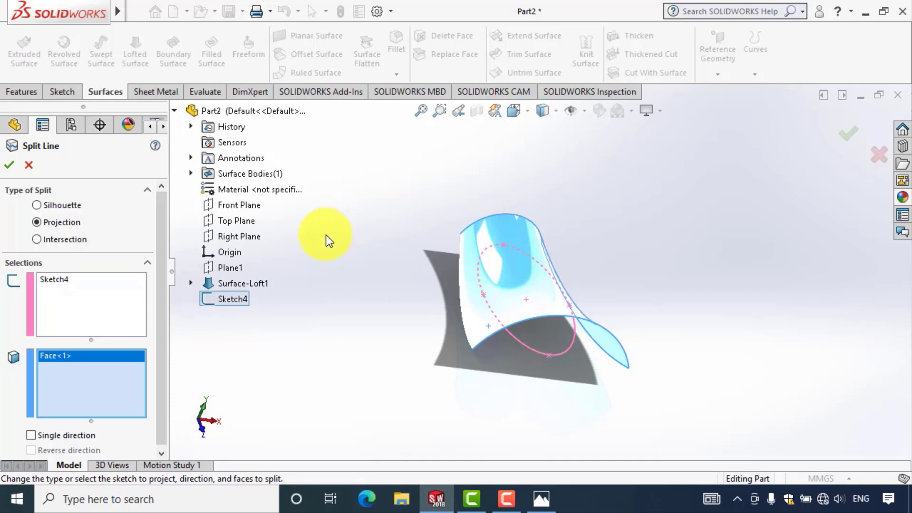
click(6, 166)
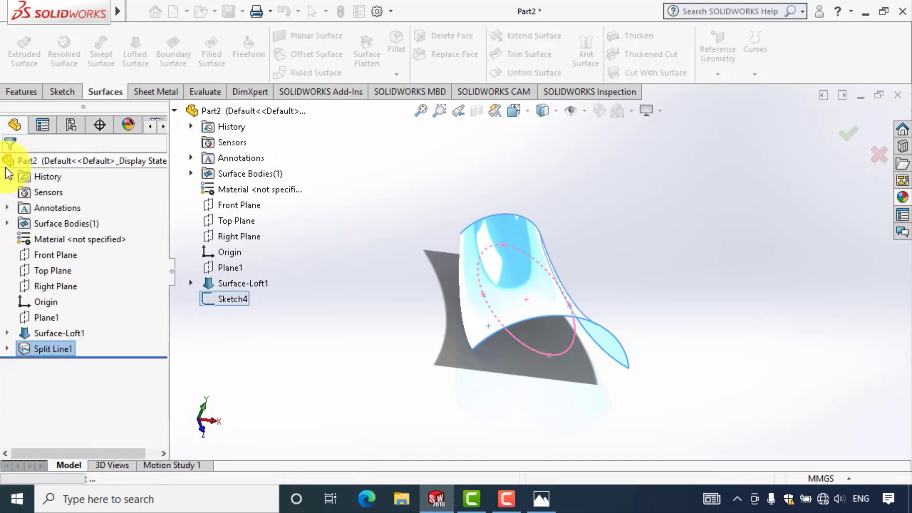
click(309, 272)
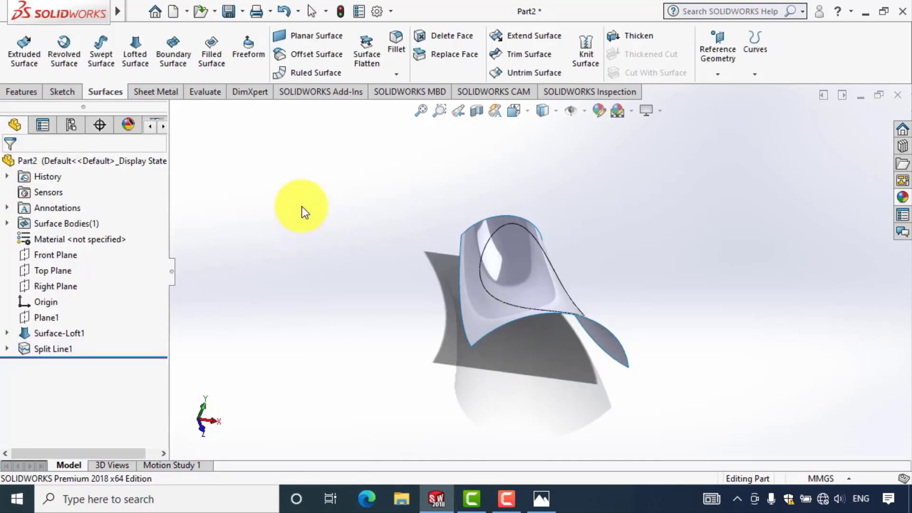
mouse_move(316, 203)
middle_down()
mouse_move(338, 218)
mouse_move(333, 128)
mouse_move(379, 210)
mouse_move(369, 297)
mouse_move(362, 211)
mouse_move(334, 234)
mouse_move(358, 320)
middle_up()
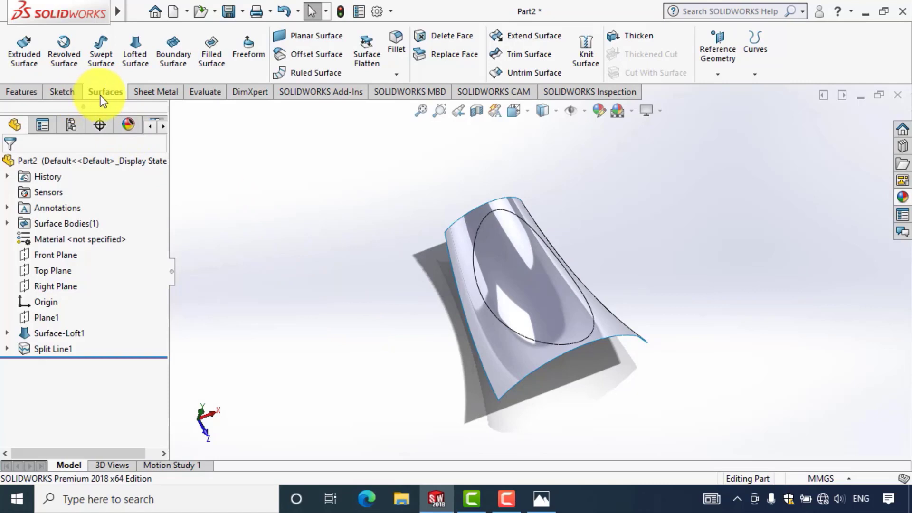
Step: Delete the outer loft face around the ellipse without patching, leaving the elliptical patch
click(438, 41)
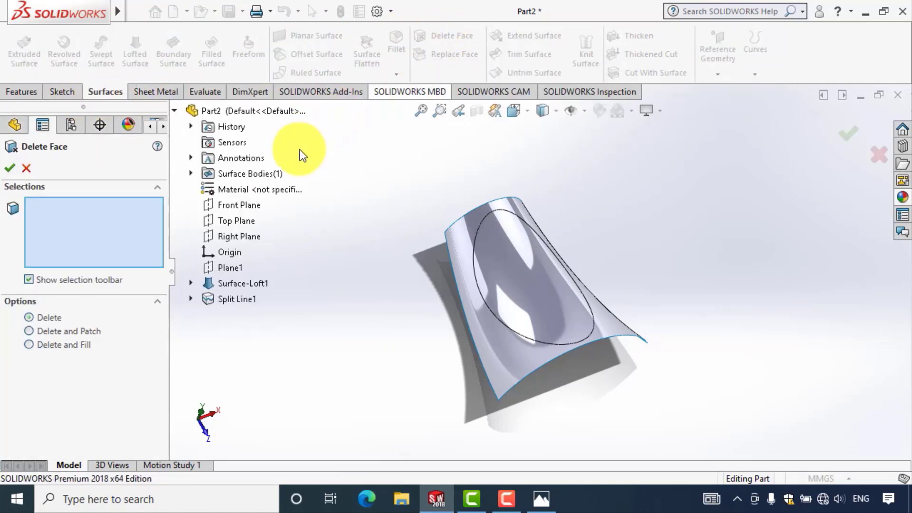
click(516, 362)
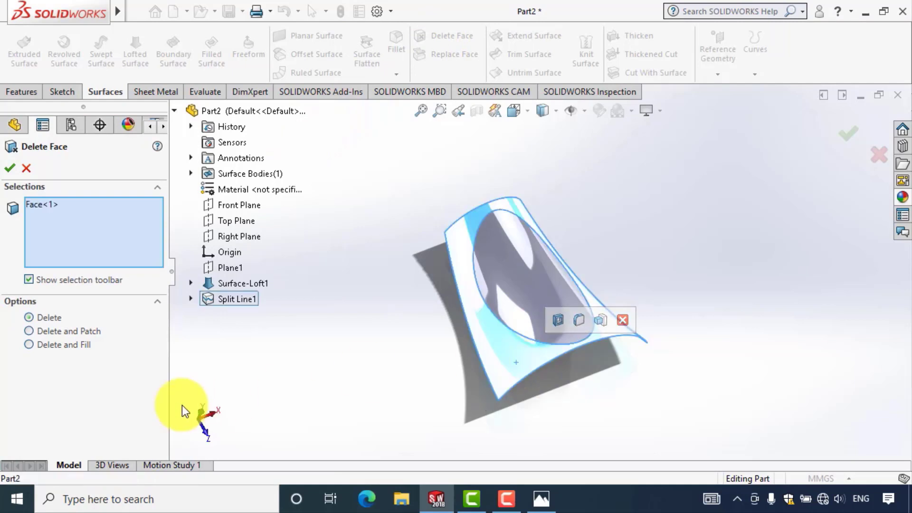
click(28, 317)
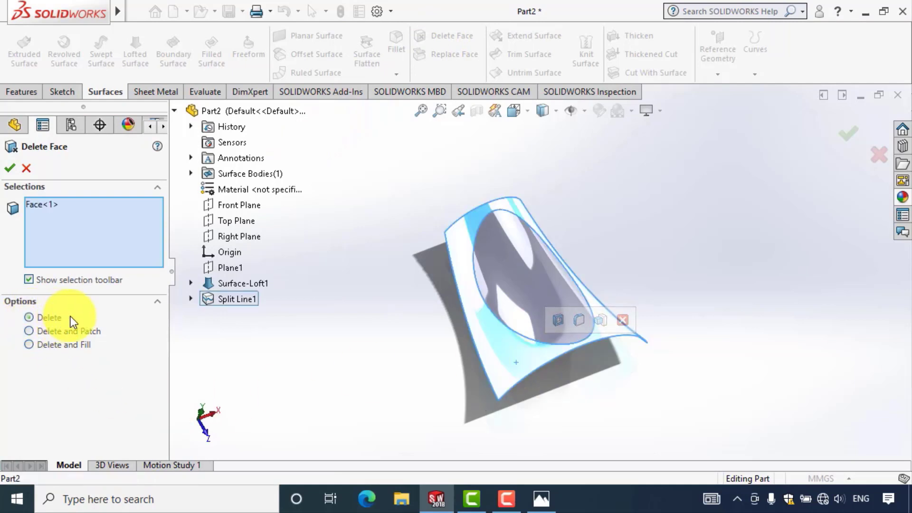
click(11, 169)
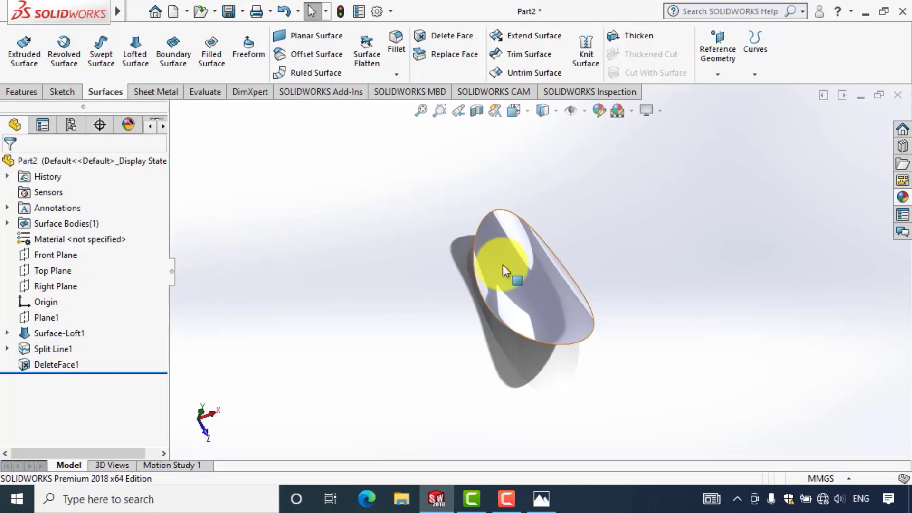
mouse_move(421, 266)
middle_down()
mouse_move(407, 192)
mouse_move(420, 153)
mouse_move(451, 200)
middle_up()
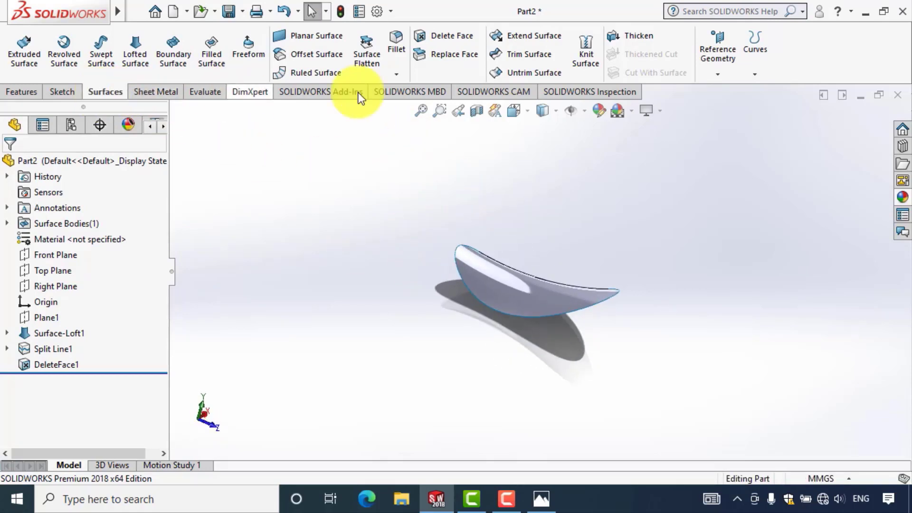
Step: Thicken the elliptical surface 0.30 mm, equally on both sides
click(649, 41)
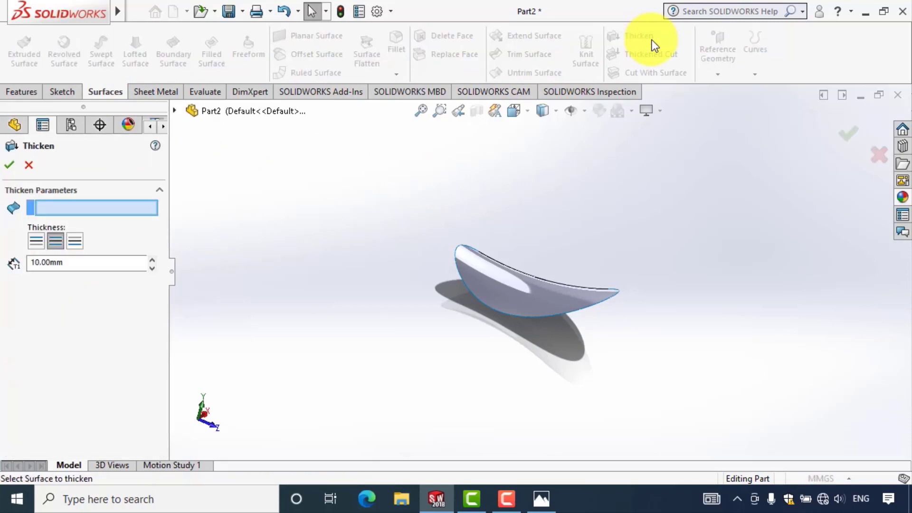
click(49, 242)
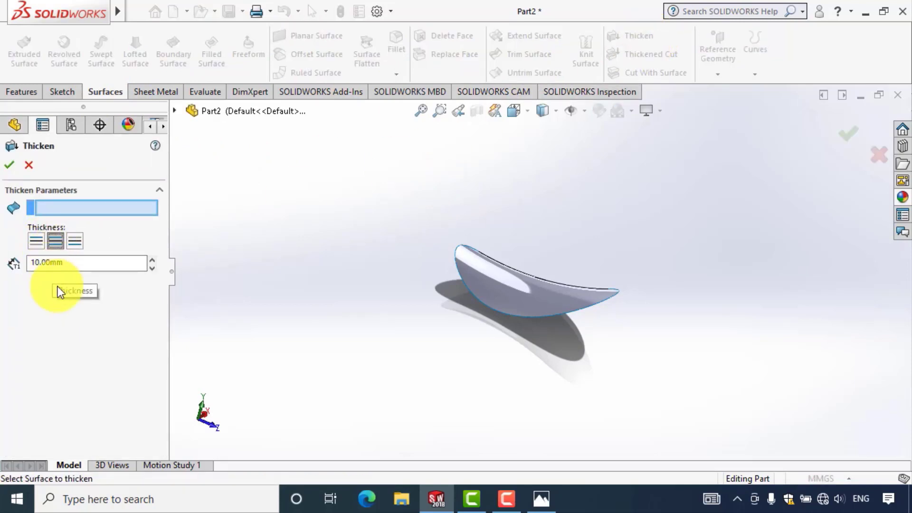
double_click(76, 268)
text(0.3)
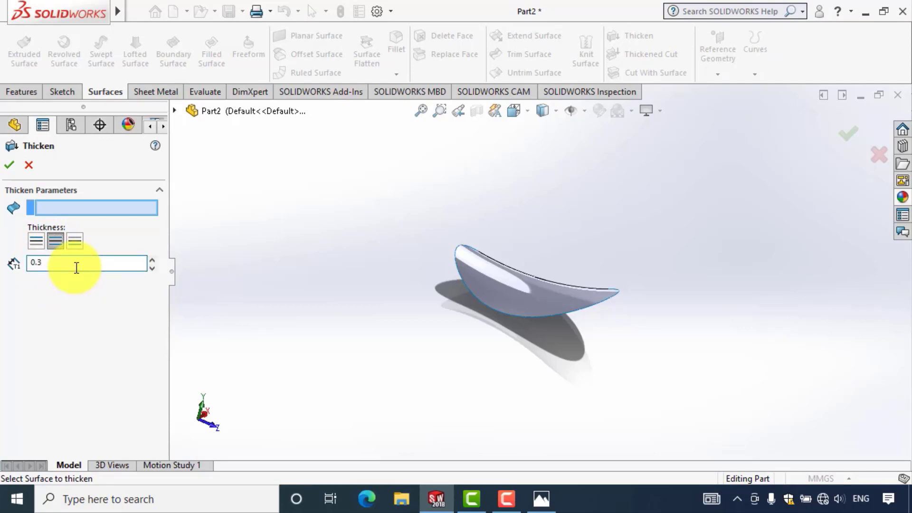
key(Return)
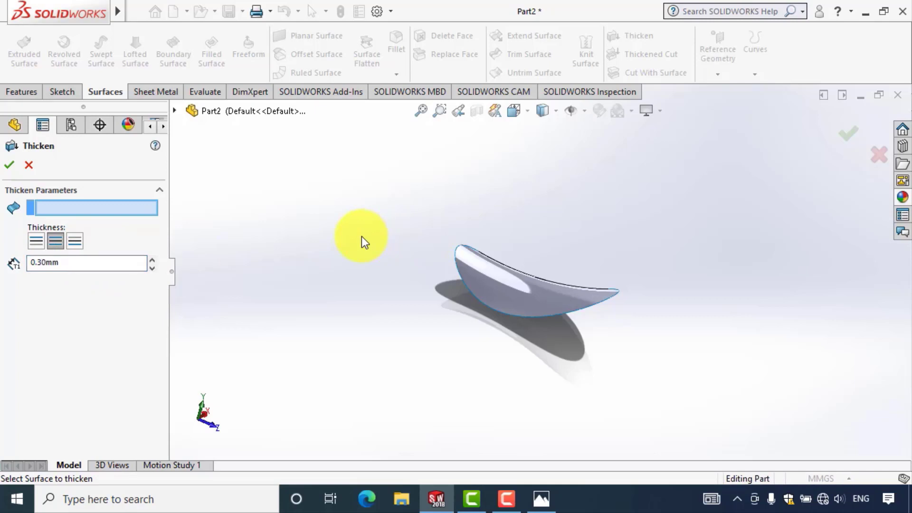
click(501, 283)
scroll(489, 323, down, 2)
scroll(493, 315, down, 3)
scroll(492, 314, down, 3)
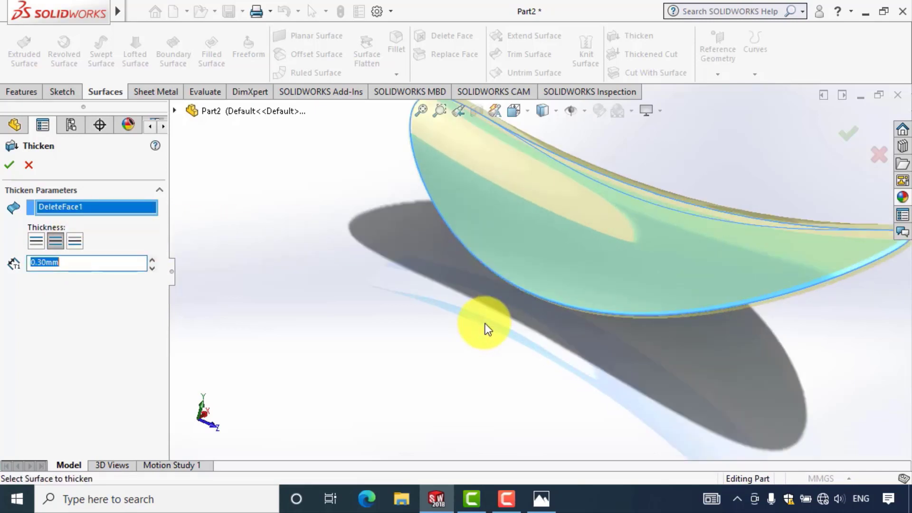
middle_drag(478, 299, 478, 267)
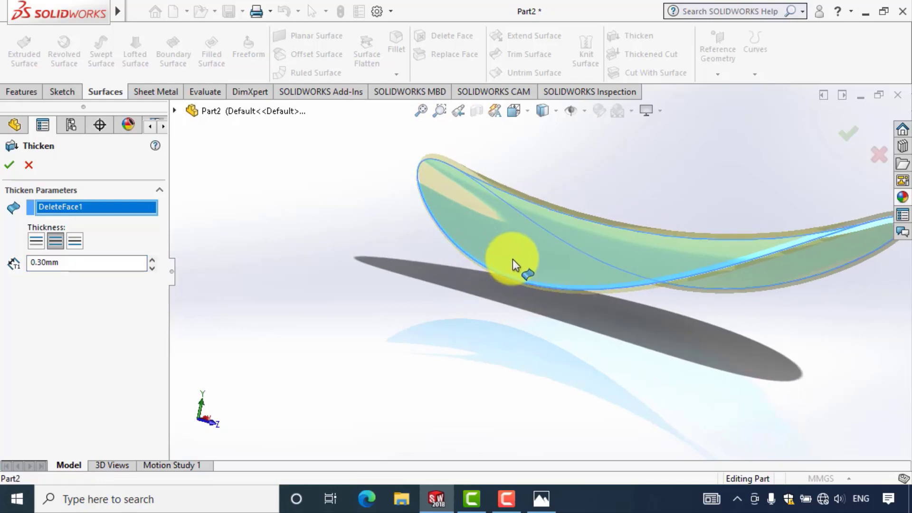
scroll(513, 265, down, 3)
scroll(517, 285, down, 2)
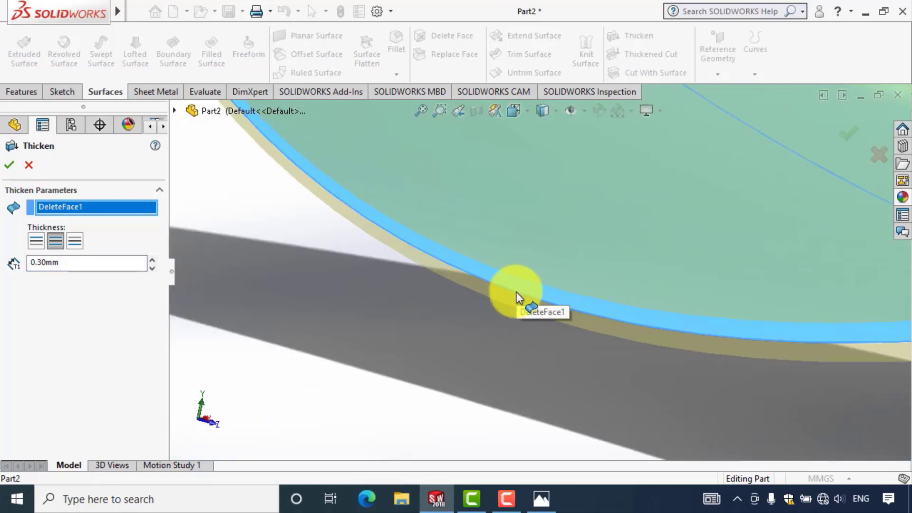
click(10, 165)
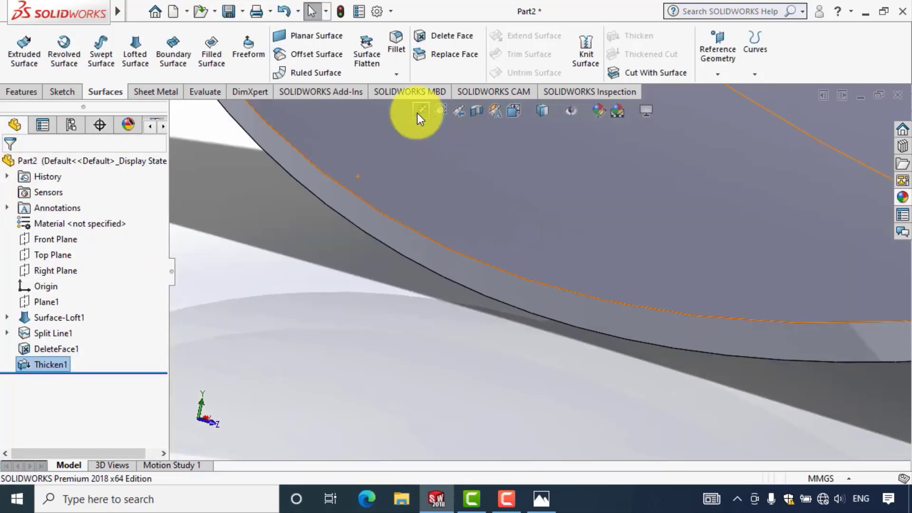
click(418, 112)
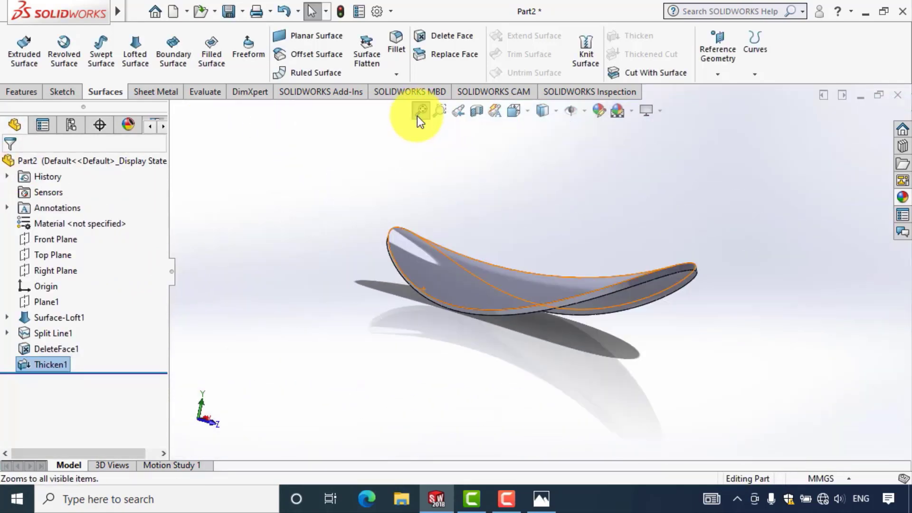
Step: Select the thickened body and open its body Appearance editor
click(469, 288)
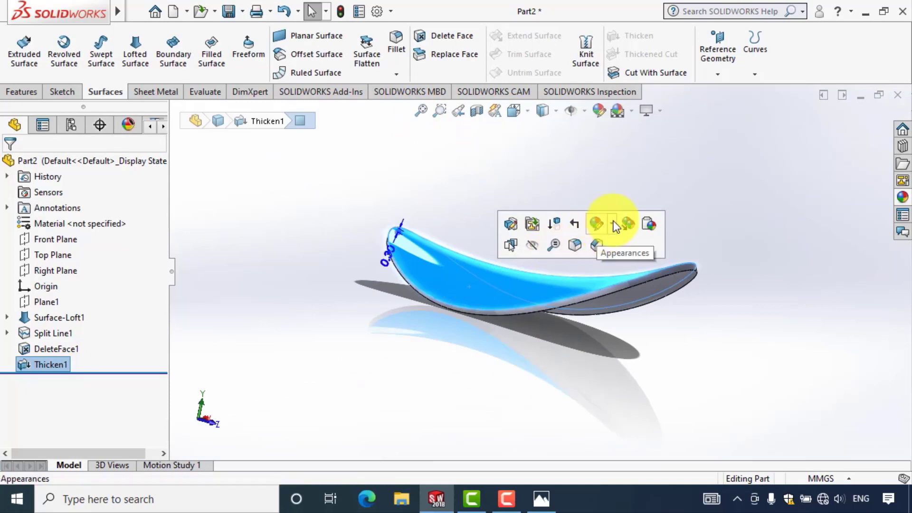
click(612, 221)
click(626, 289)
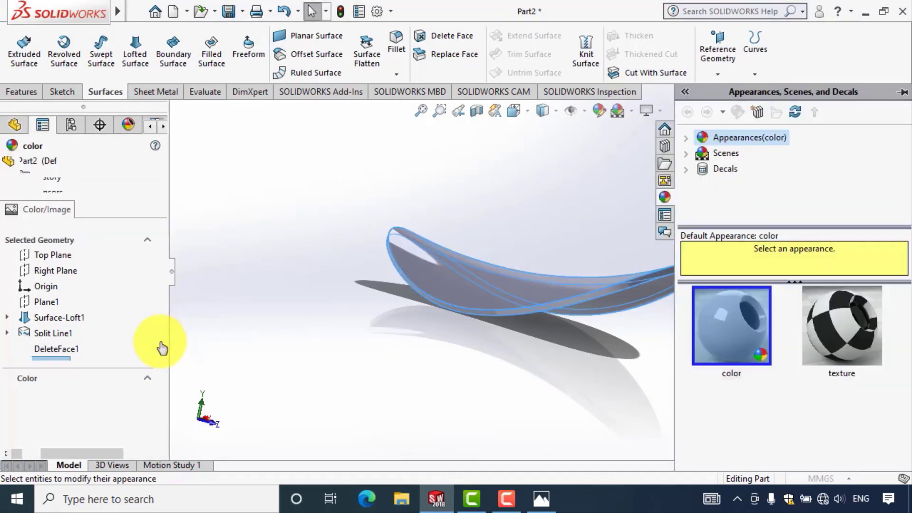
Step: Colour the thickened shell body bright yellow (255, 255, 0)
drag(159, 314, 163, 378)
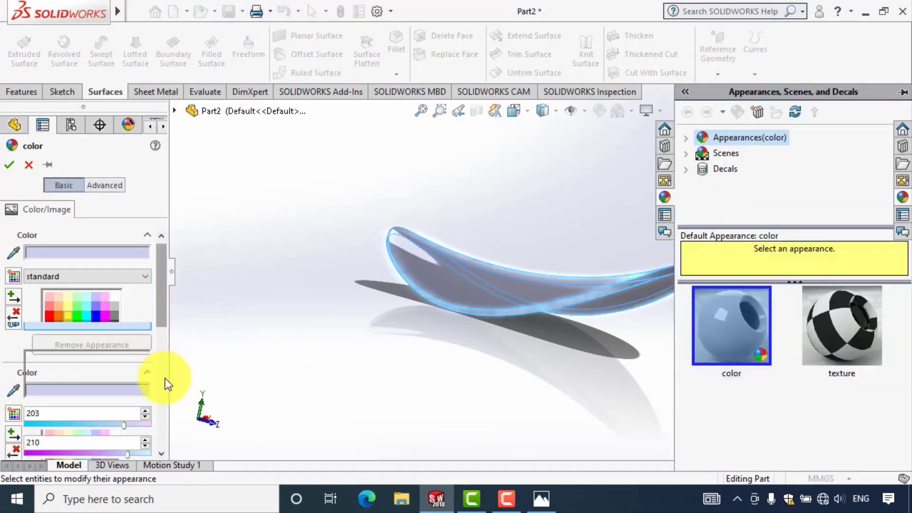
click(67, 283)
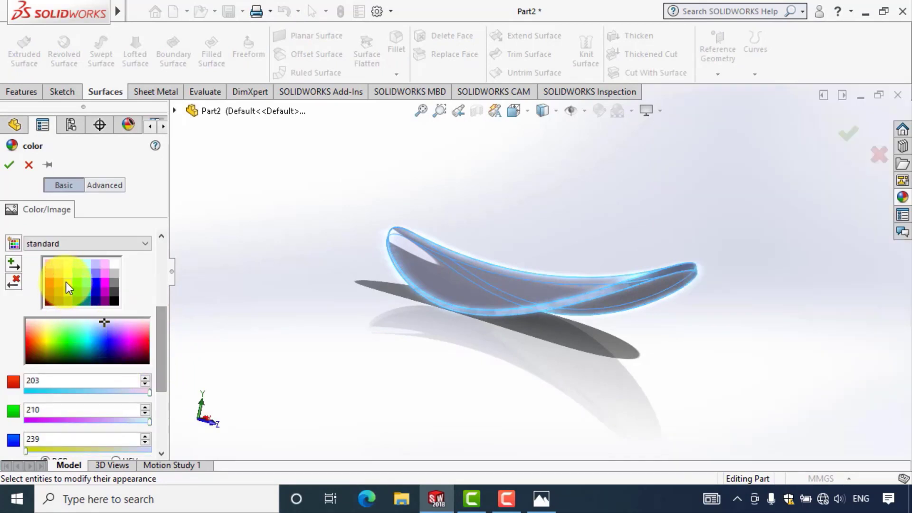
click(10, 165)
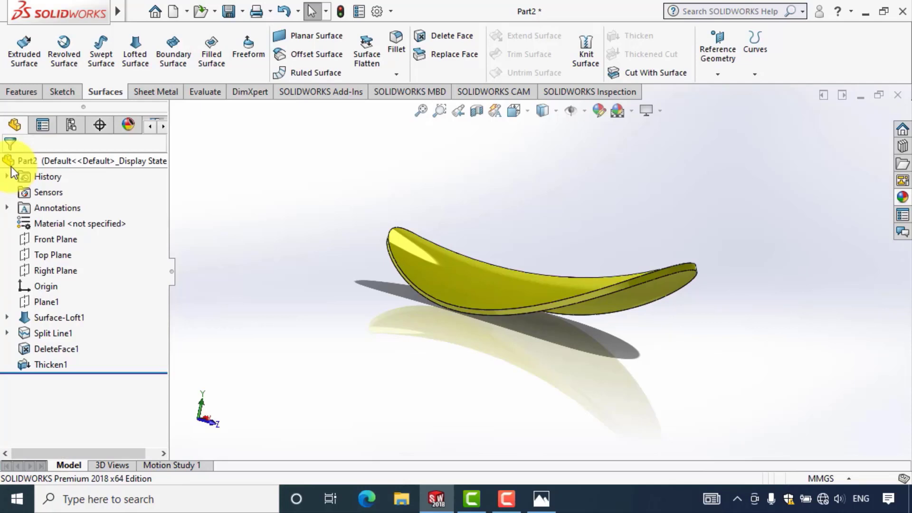
mouse_move(117, 11)
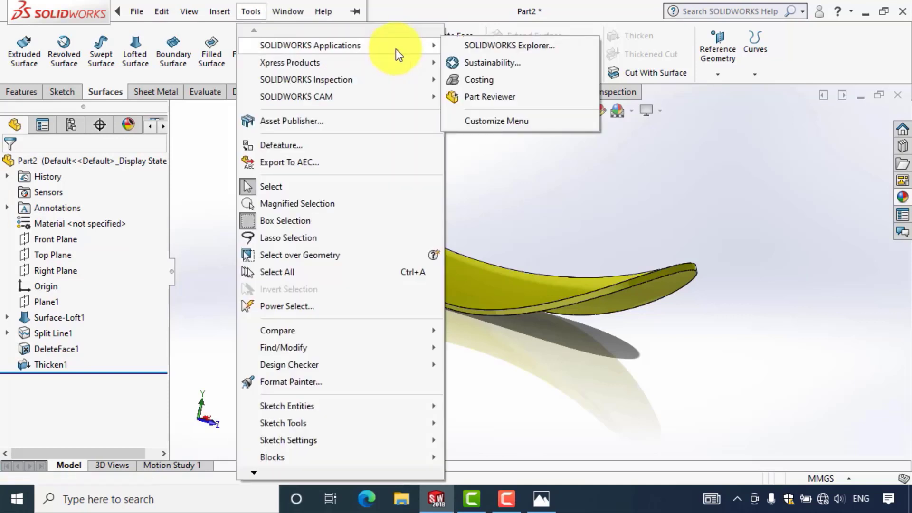
click(480, 175)
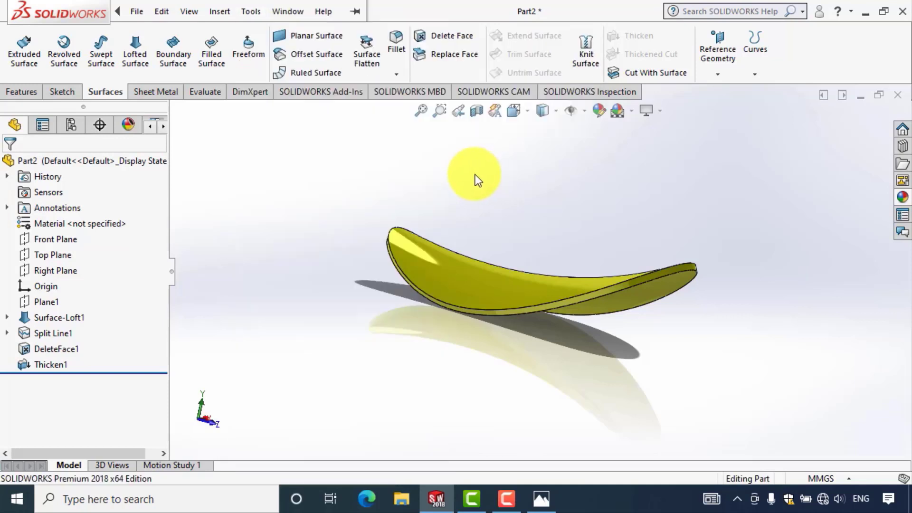
Step: Apply a full-round fillet using the top face, rim edge face and underside face
click(401, 59)
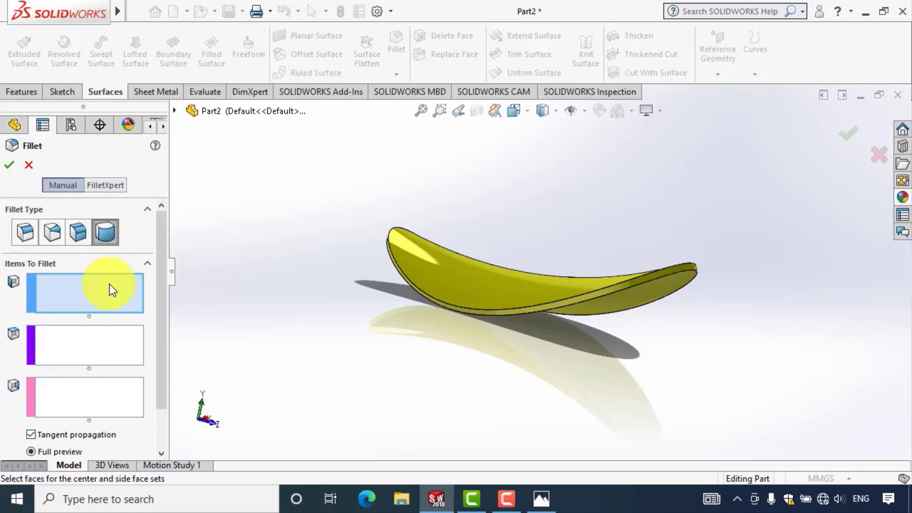
click(503, 278)
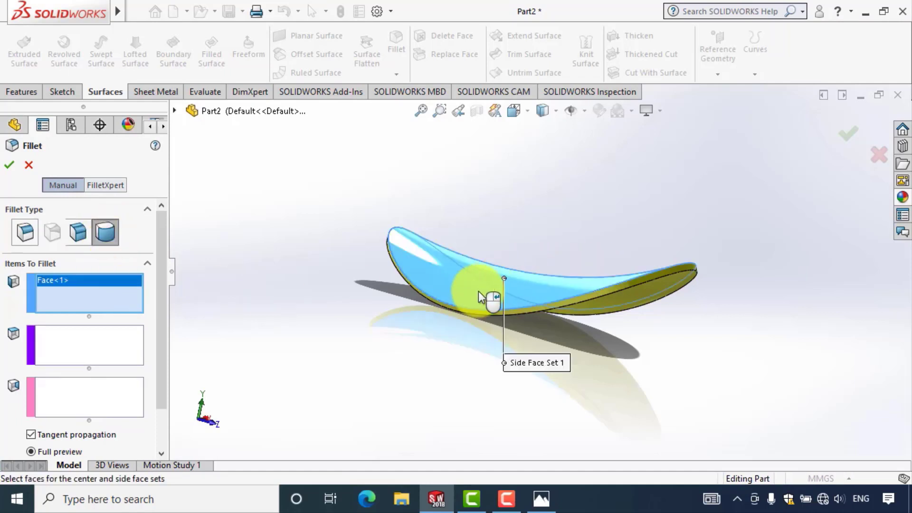
scroll(477, 315, down, 5)
click(122, 350)
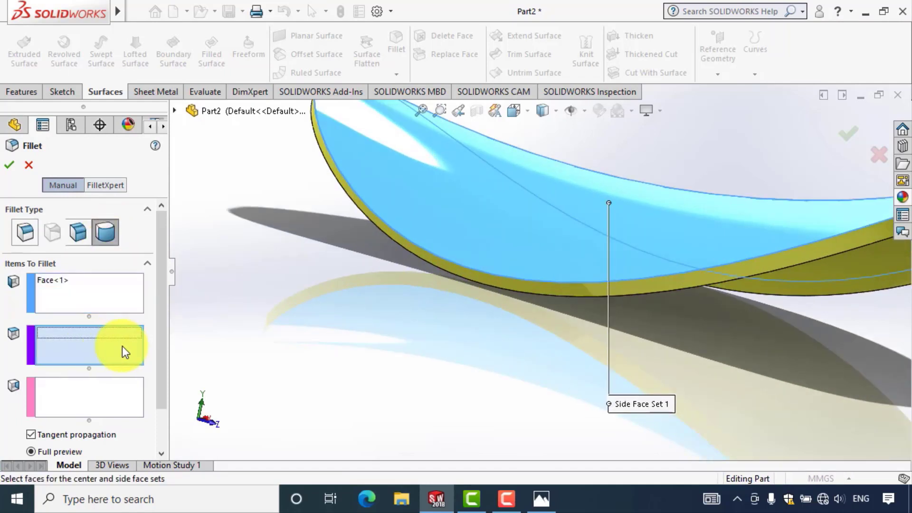
click(469, 272)
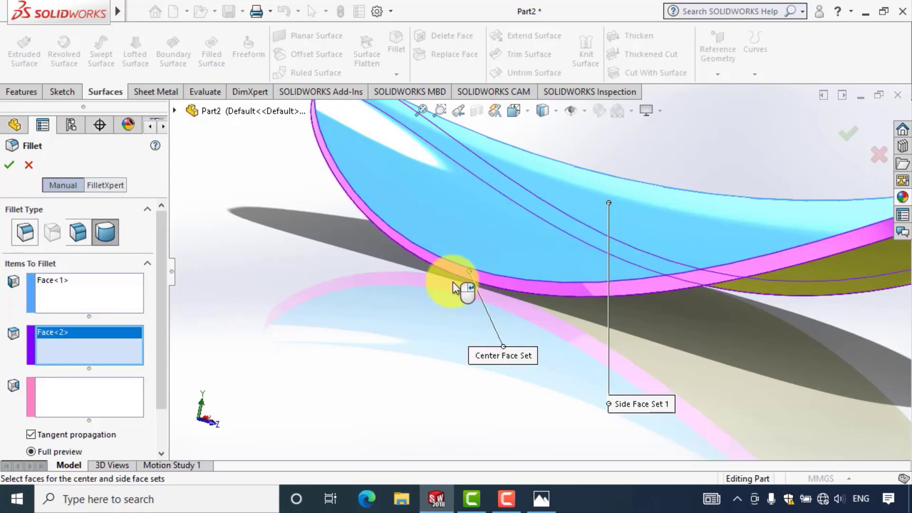
click(114, 384)
middle_drag(373, 349, 398, 273)
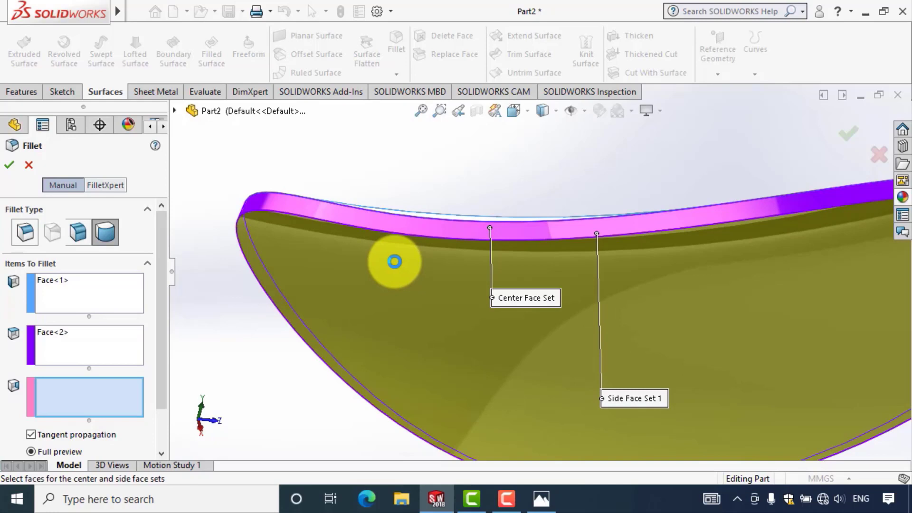
click(394, 261)
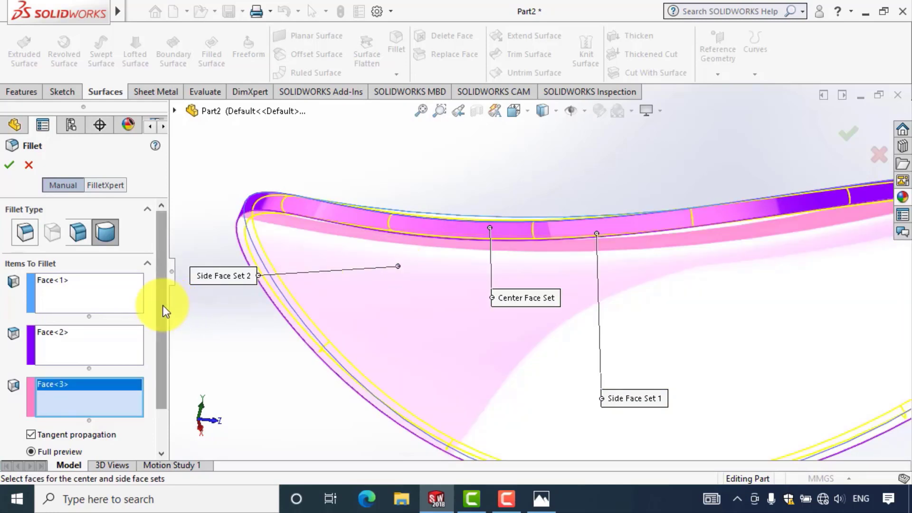
drag(163, 306, 163, 356)
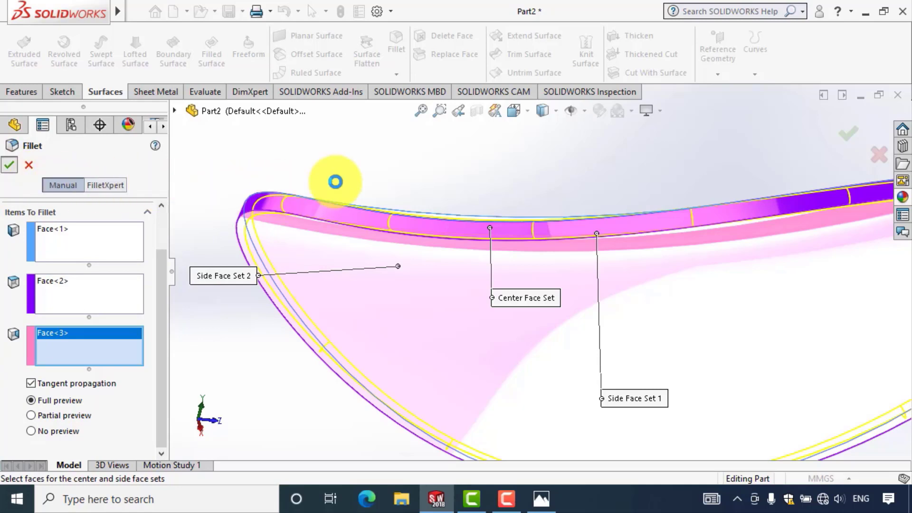
key(Return)
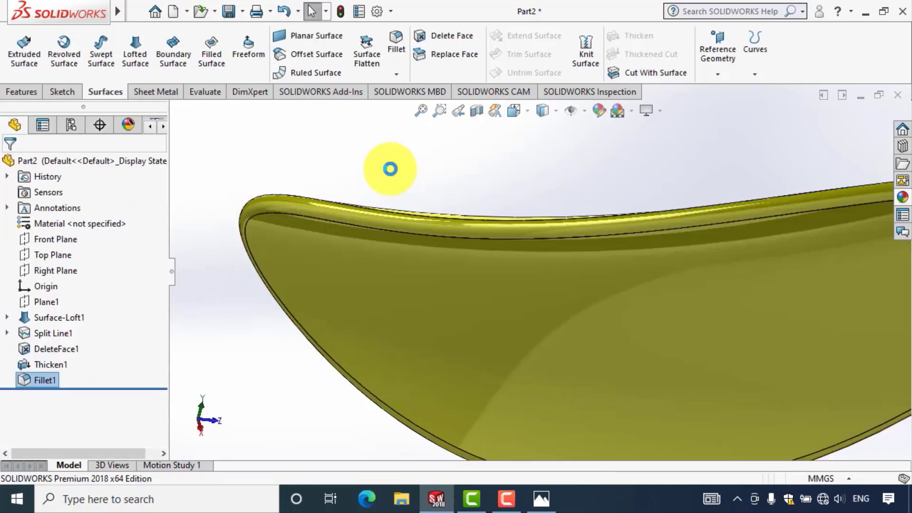
scroll(493, 195, up, 3)
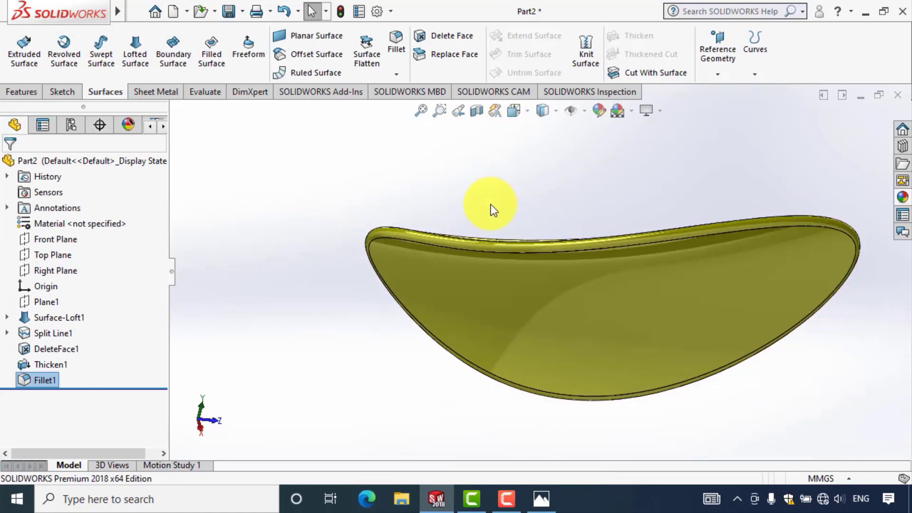
mouse_move(481, 244)
middle_down()
mouse_move(475, 358)
mouse_move(513, 289)
middle_up()
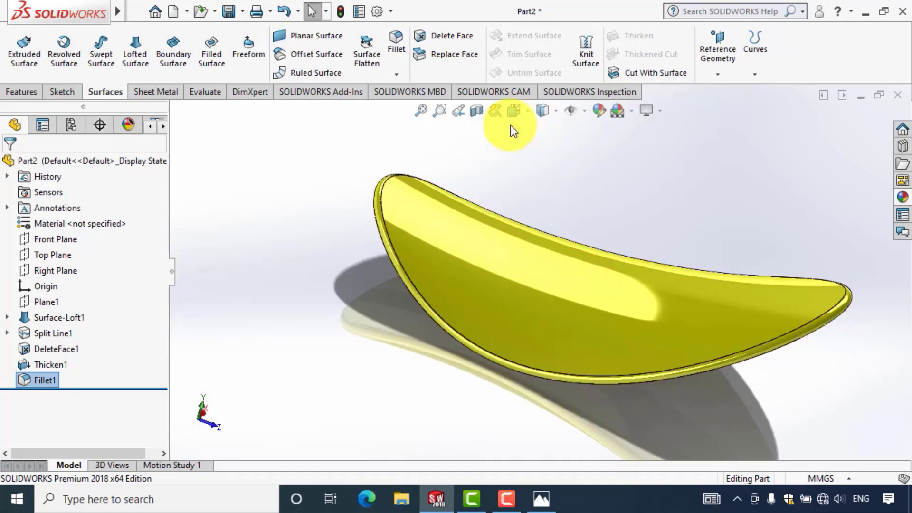
click(420, 113)
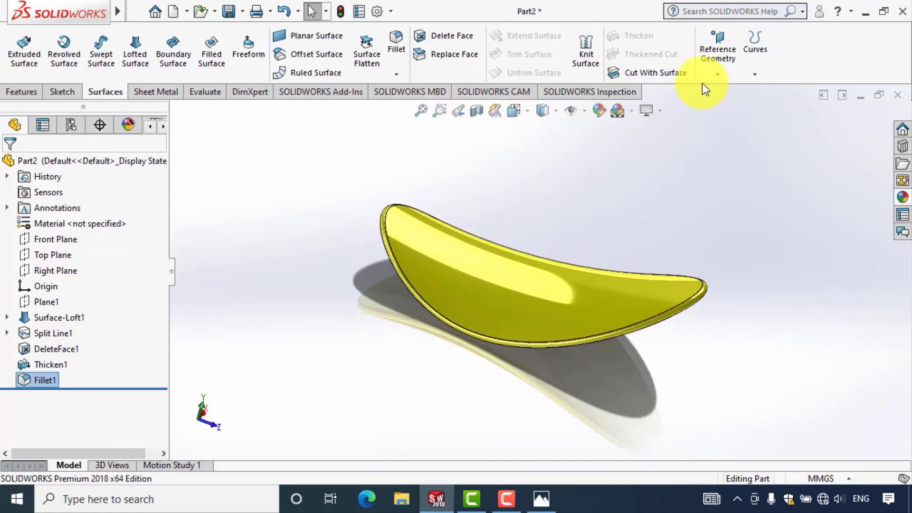
Step: Create Plane2 offset 8.50 mm from the Top Plane, above the shell
click(717, 73)
click(726, 89)
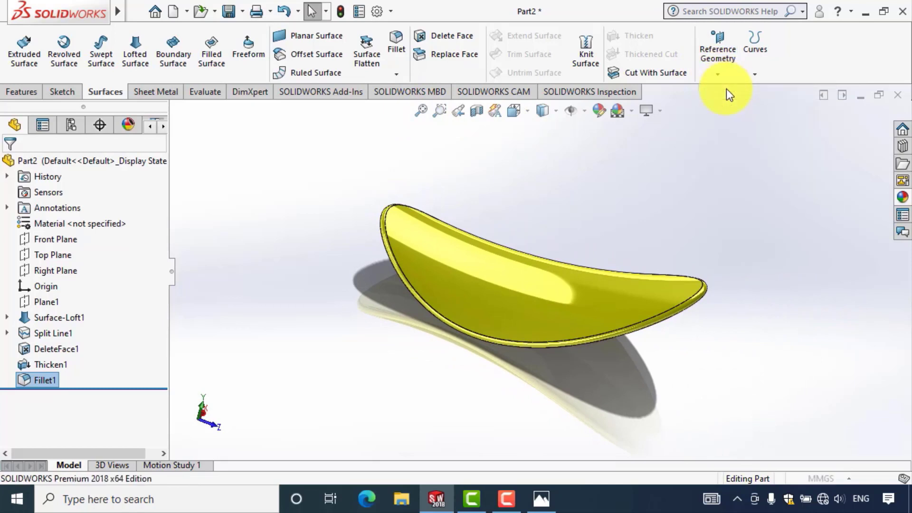
click(175, 111)
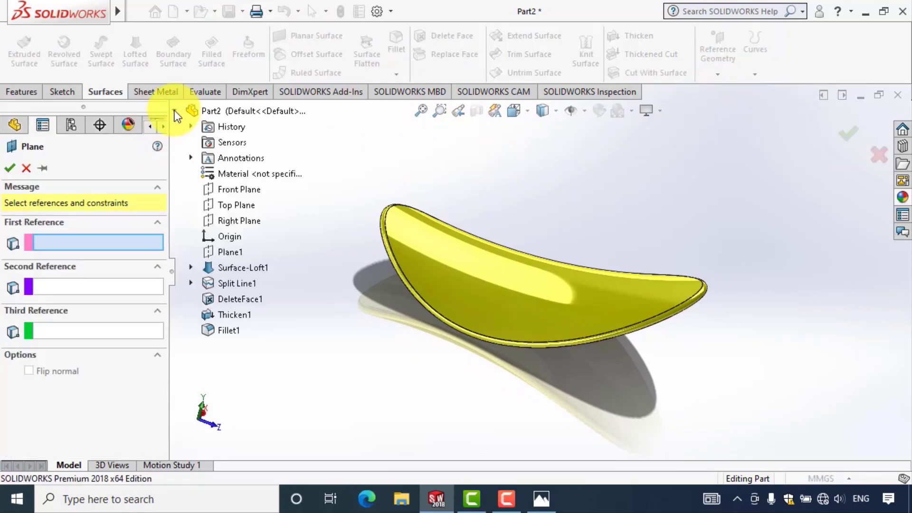
click(229, 204)
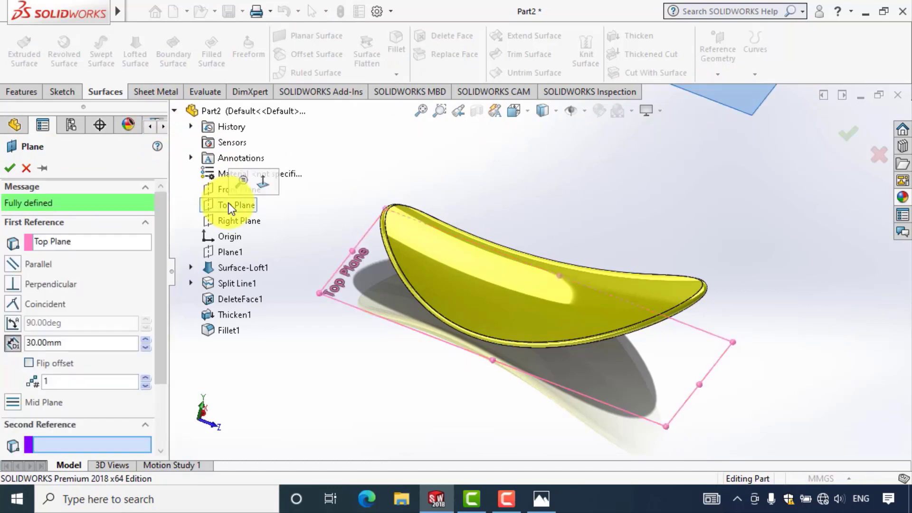
click(102, 342)
double_click(101, 342)
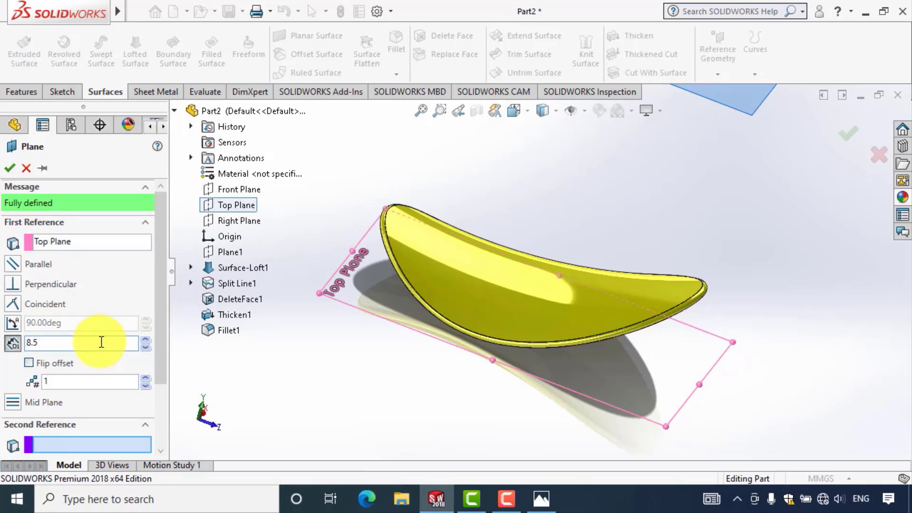
text(8.5)
key(Return)
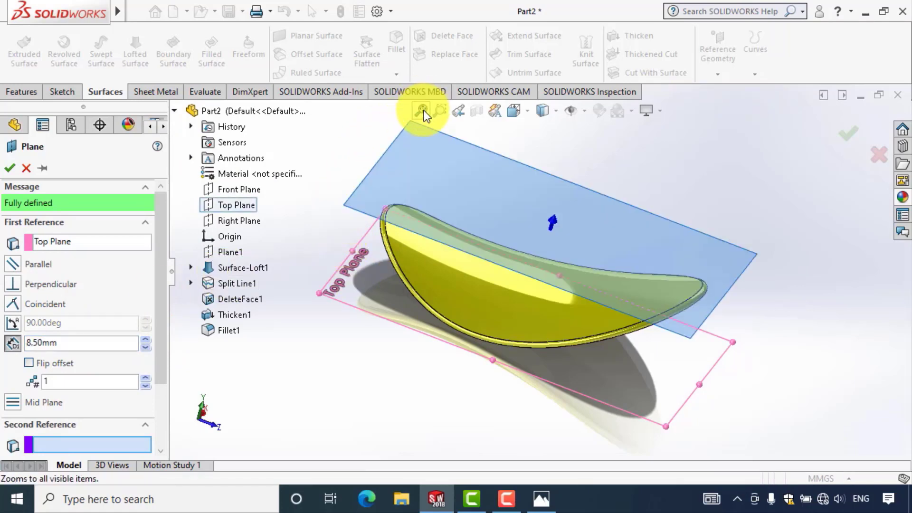
click(421, 111)
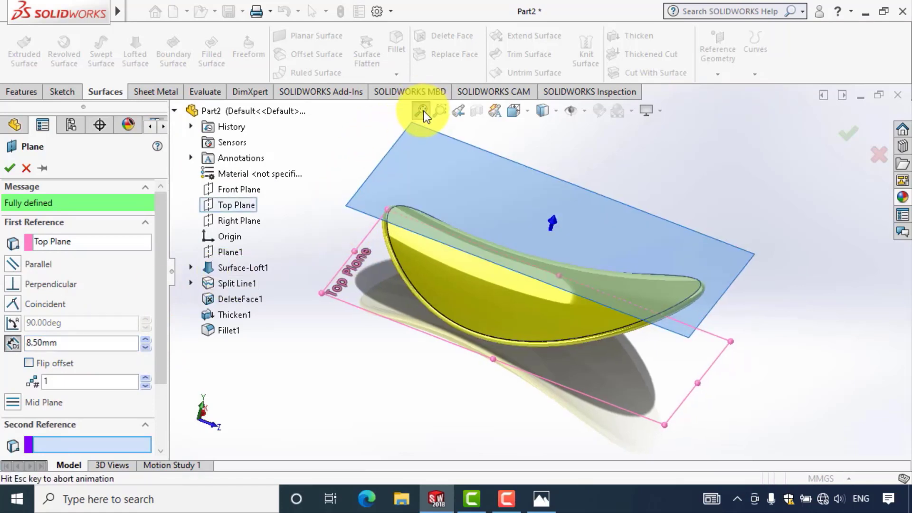
click(10, 172)
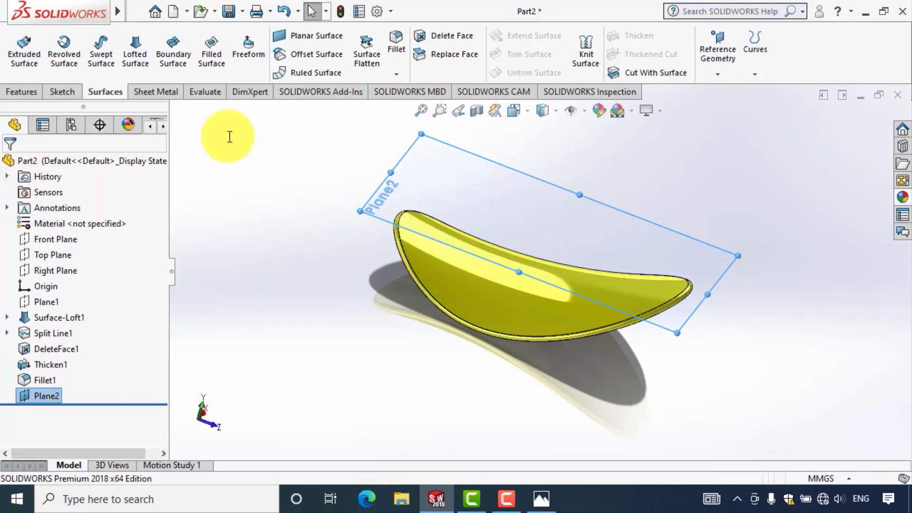
click(474, 183)
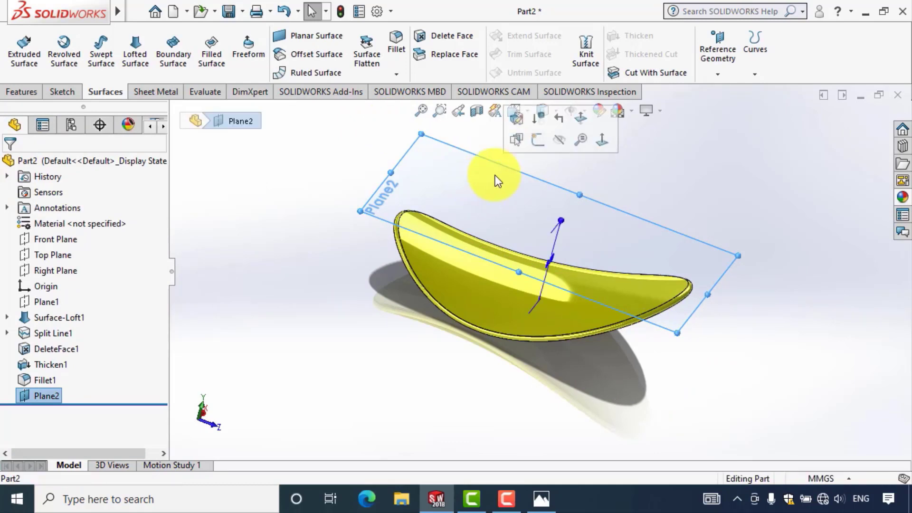
Step: Start a sketch on Plane2, view it face-on, and draw a vertical line through the origin
click(537, 140)
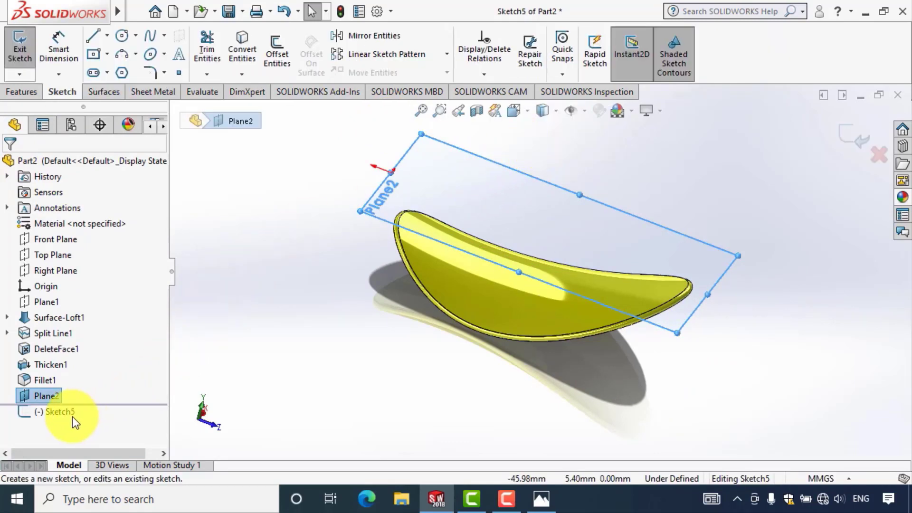
click(65, 415)
click(101, 395)
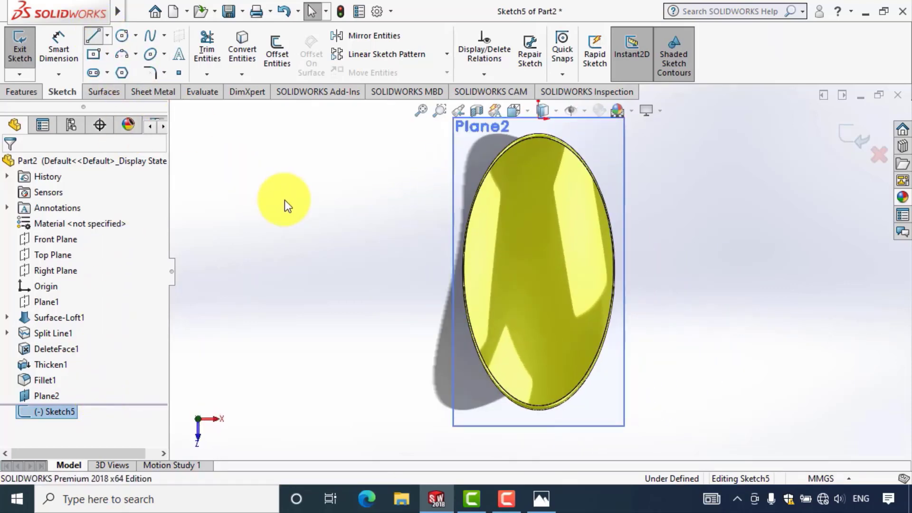
drag(539, 165, 533, 399)
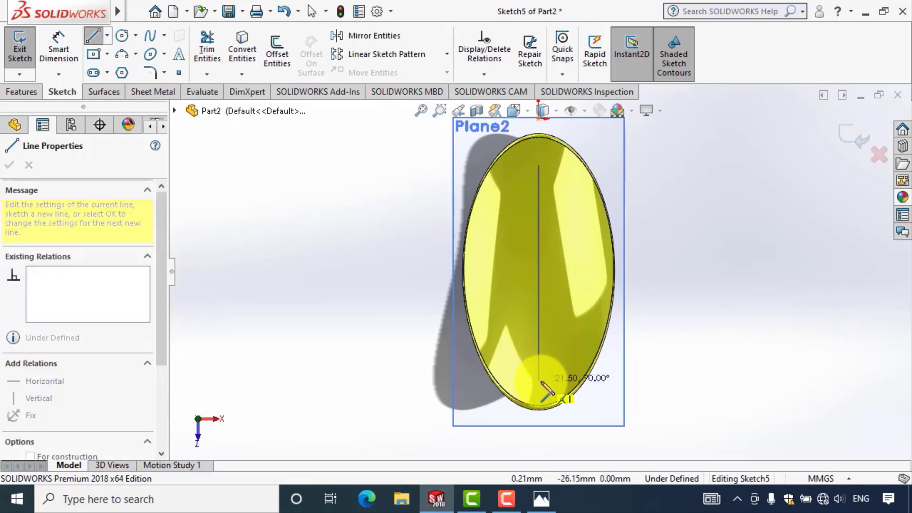
click(539, 382)
key(Escape)
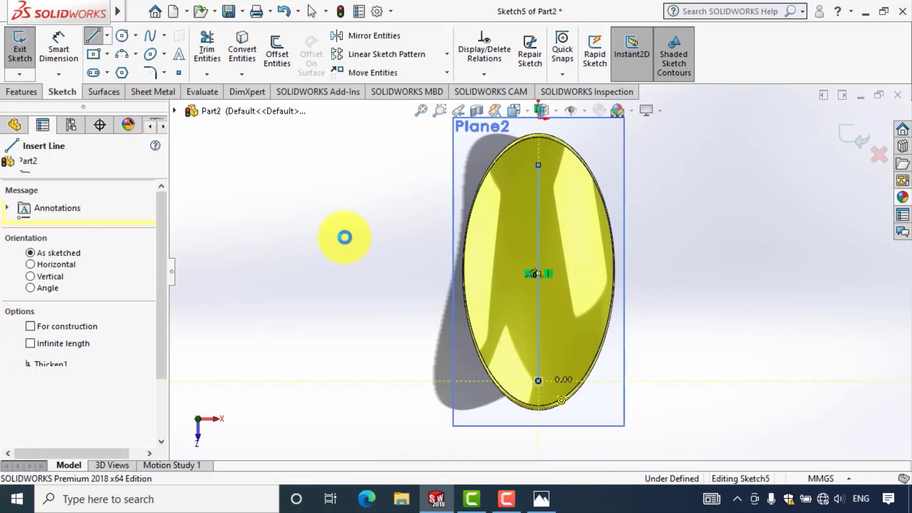
key(Escape)
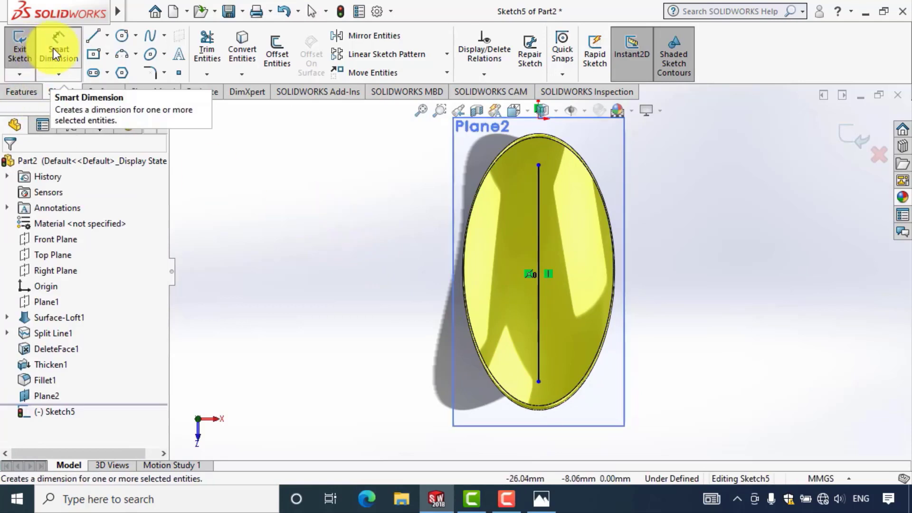
Step: Dimension the vertical line 5.25 from the shell edge and 20 mm long
click(56, 48)
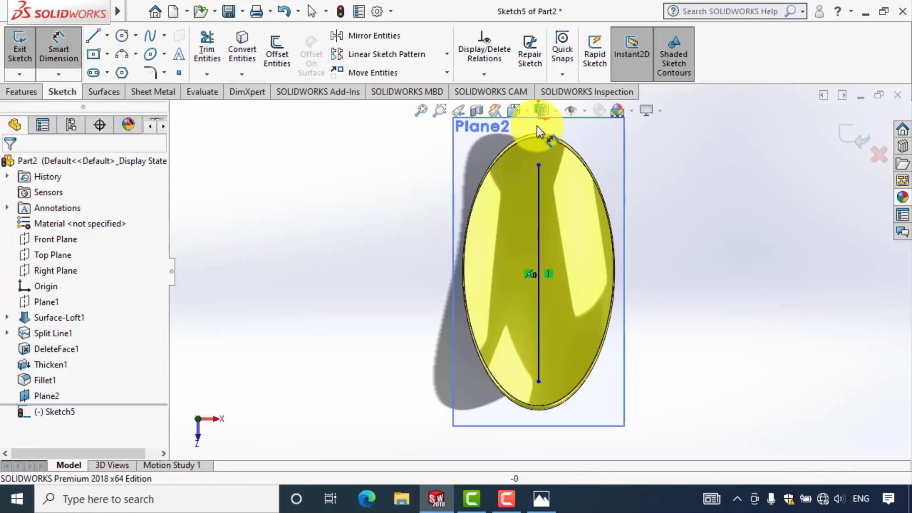
click(539, 164)
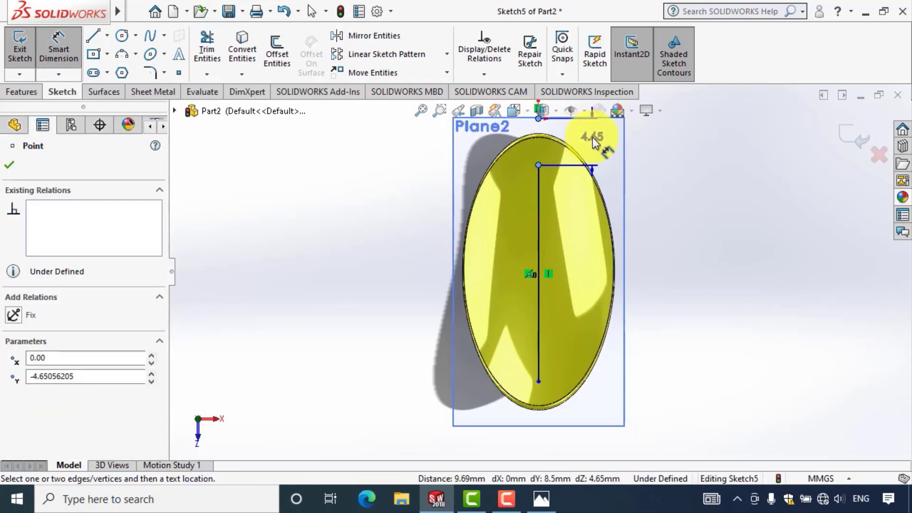
click(592, 138)
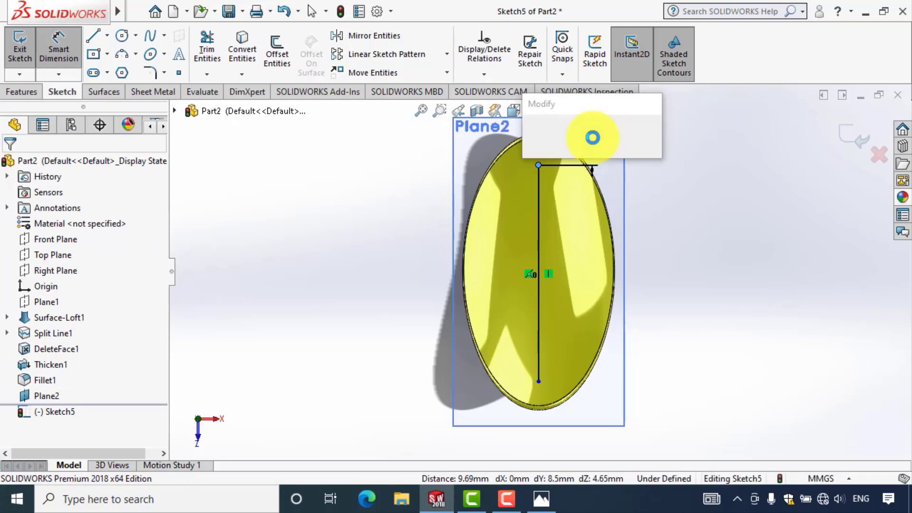
text(5.25)
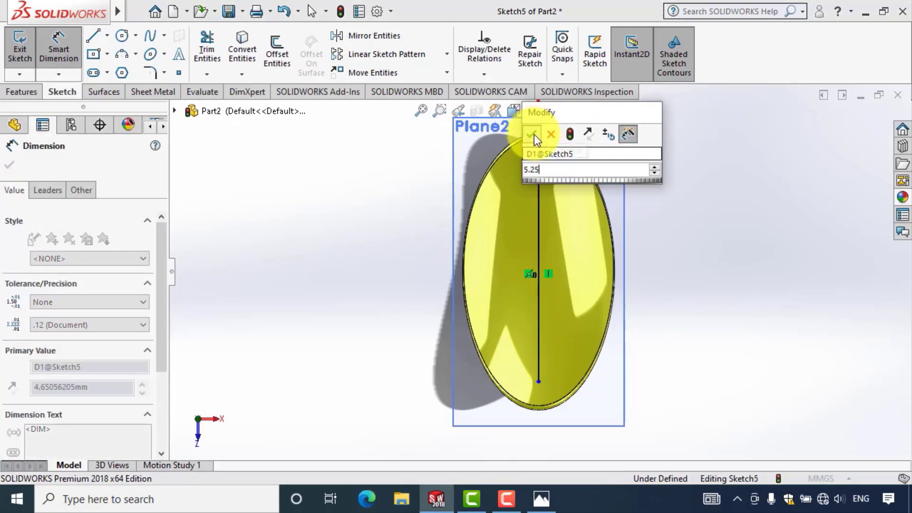
click(534, 135)
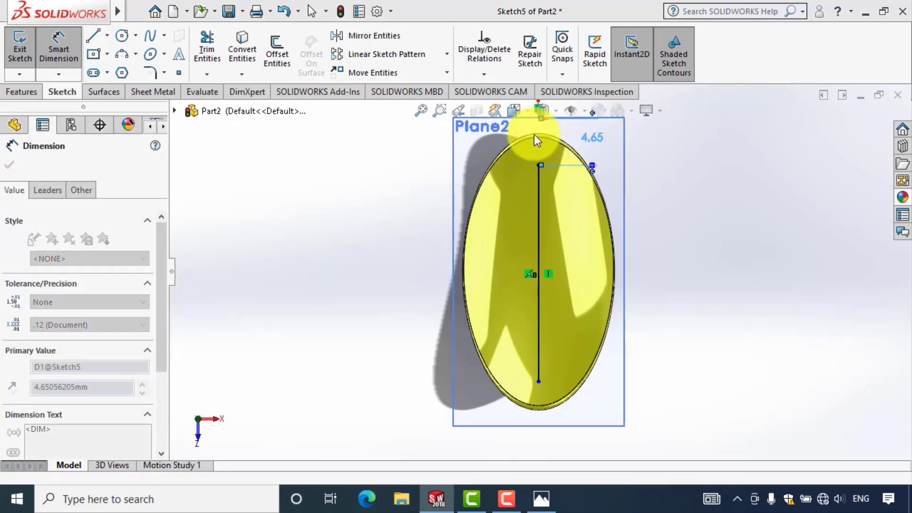
click(540, 210)
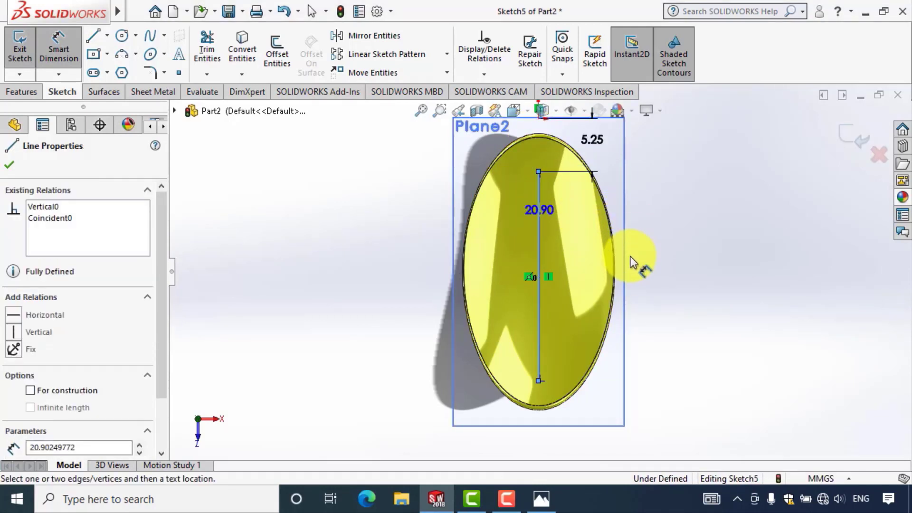
click(645, 266)
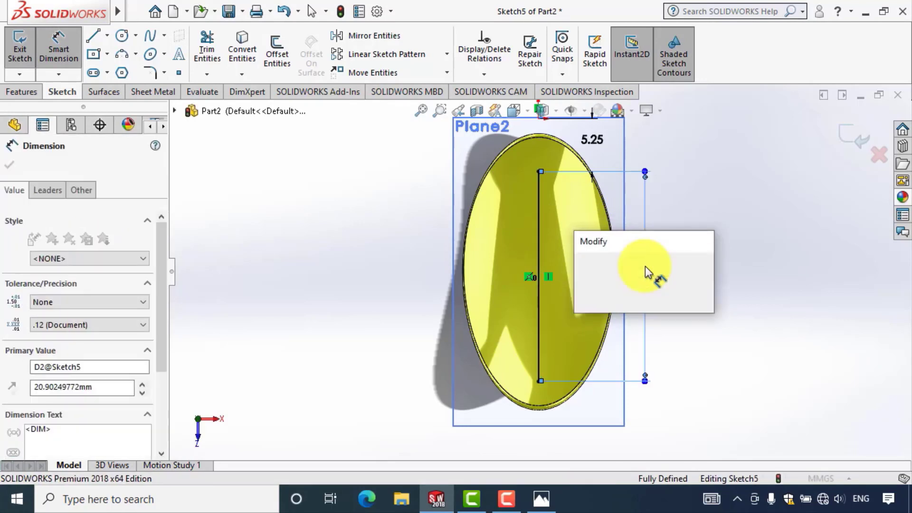
text(20)
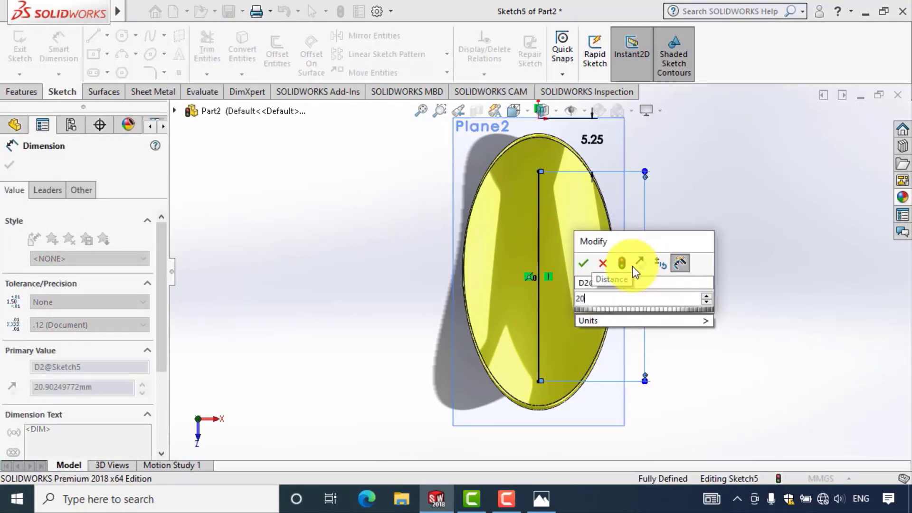
click(582, 267)
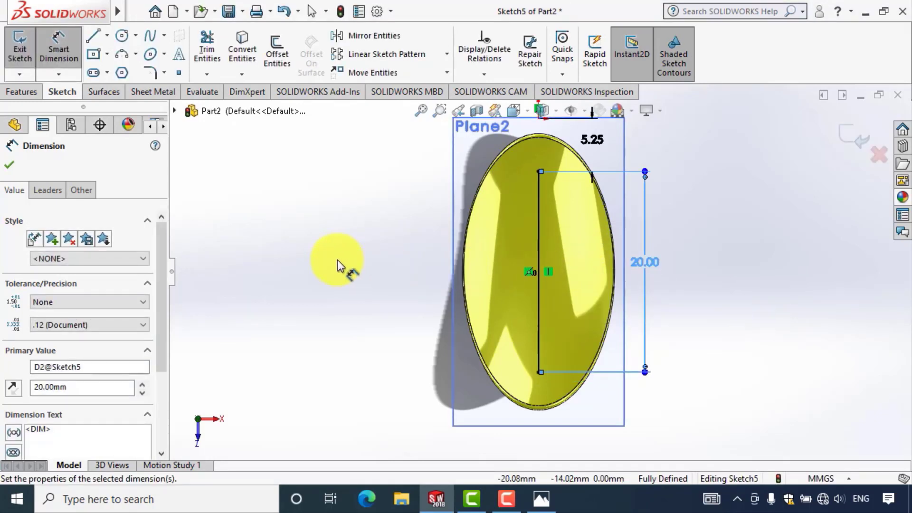
key(Escape)
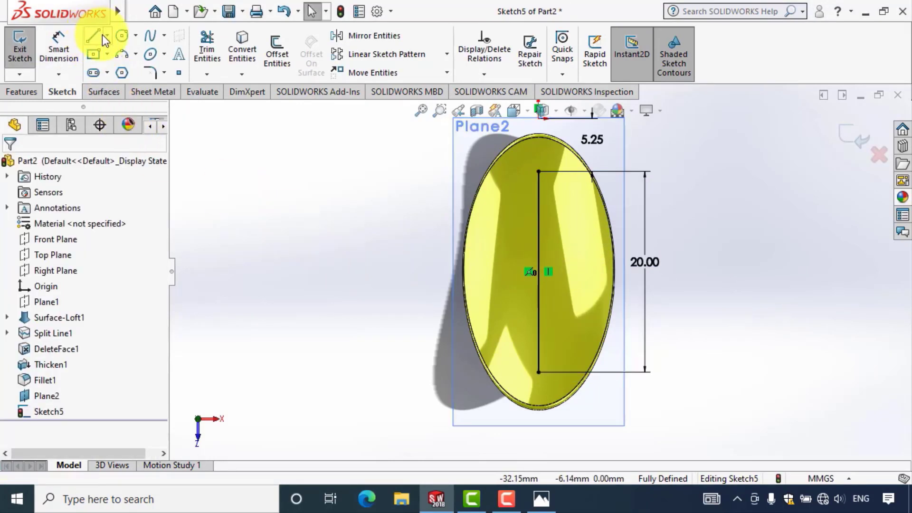
Step: Draw a horizontal midpoint line centred on the origin and begin dimensioning its length
click(108, 36)
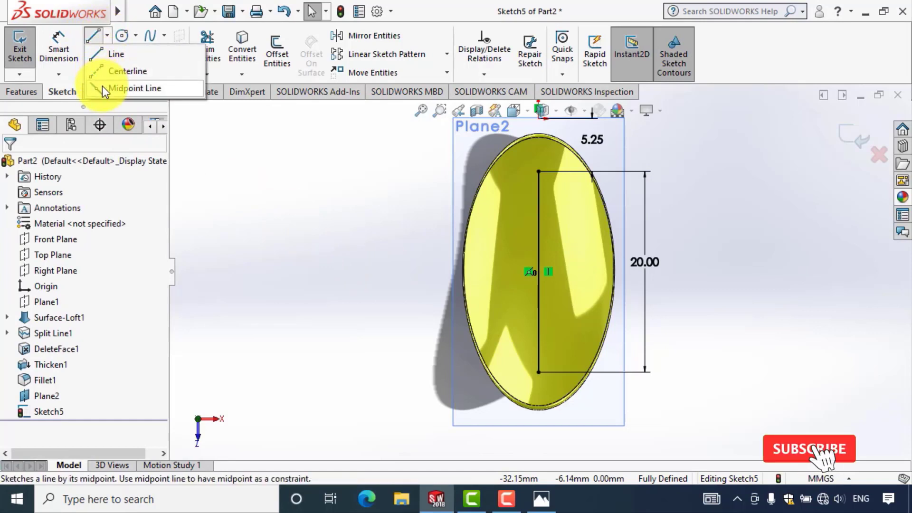
click(312, 155)
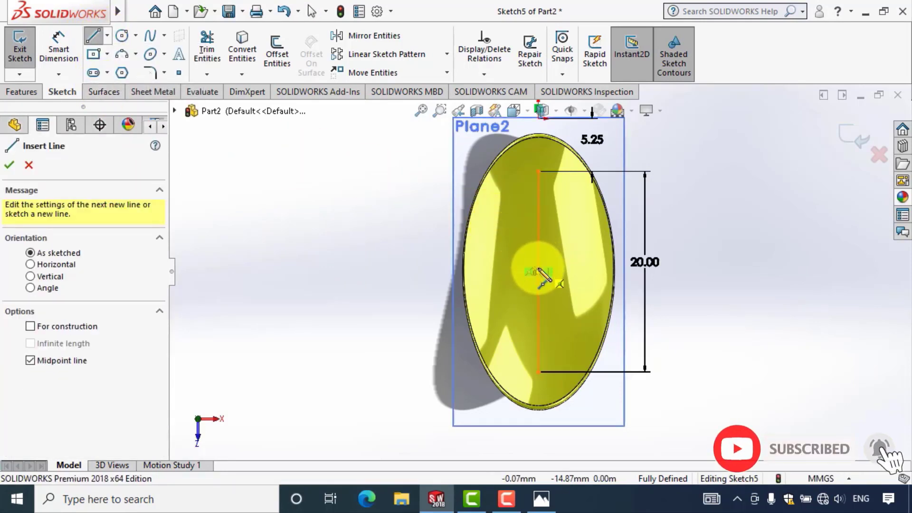
click(538, 272)
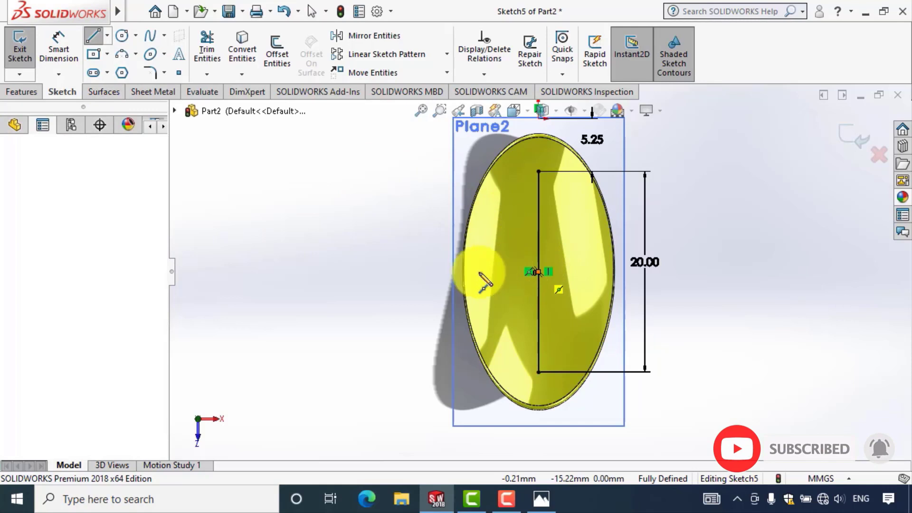
click(478, 271)
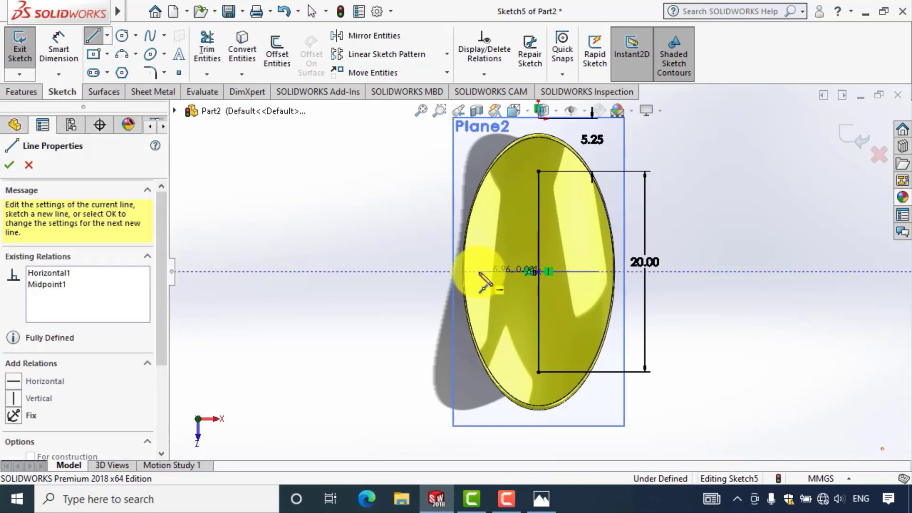
key(Escape)
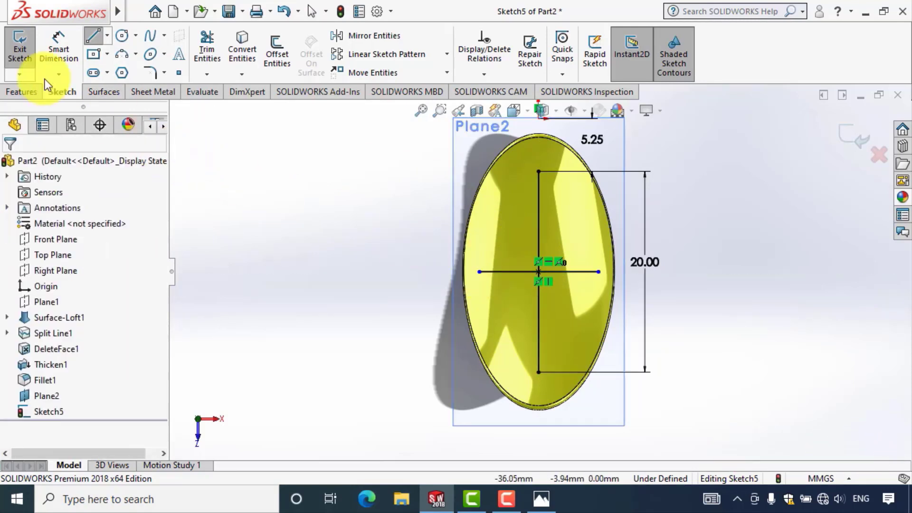
click(53, 55)
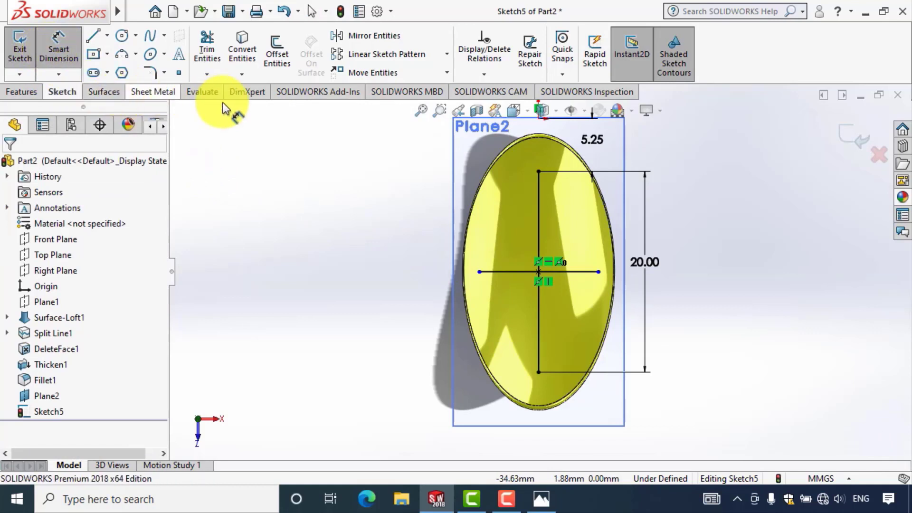
click(517, 270)
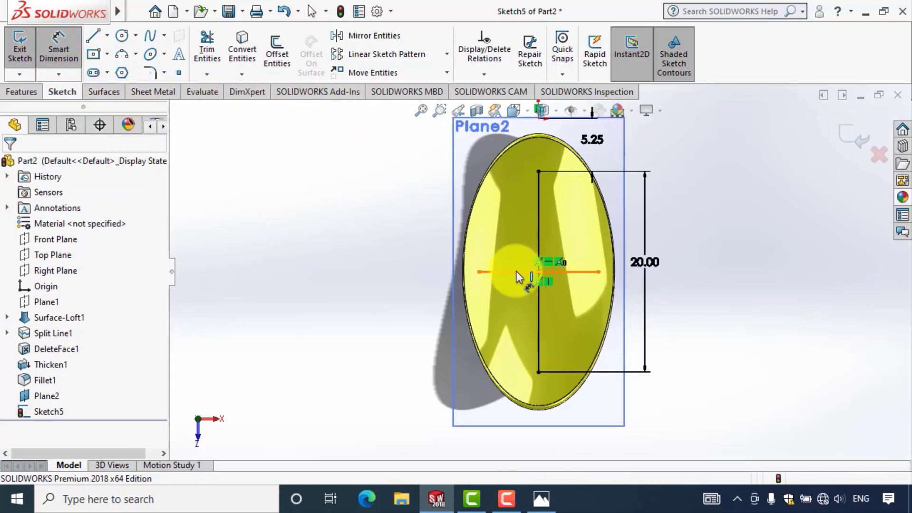
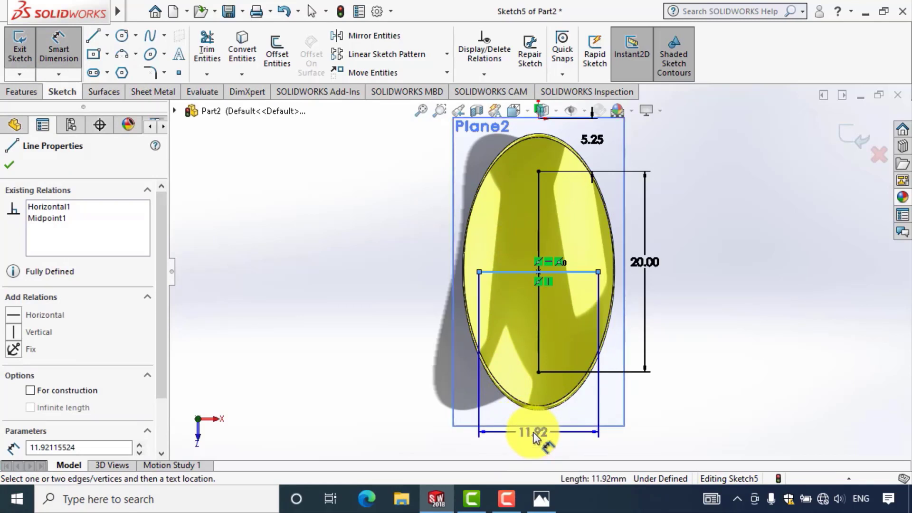
Step: Dimension the horizontal line to 10.00 mm so Sketch5 becomes fully defined
click(534, 433)
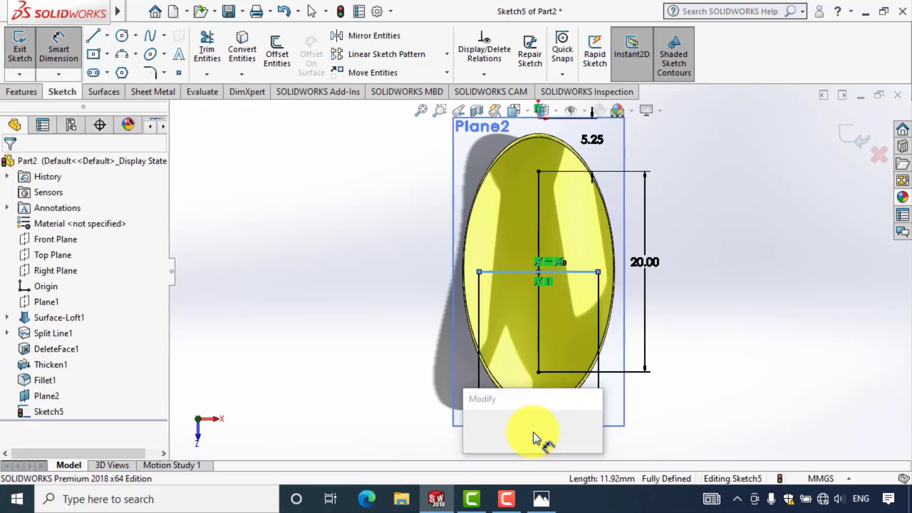
text(10)
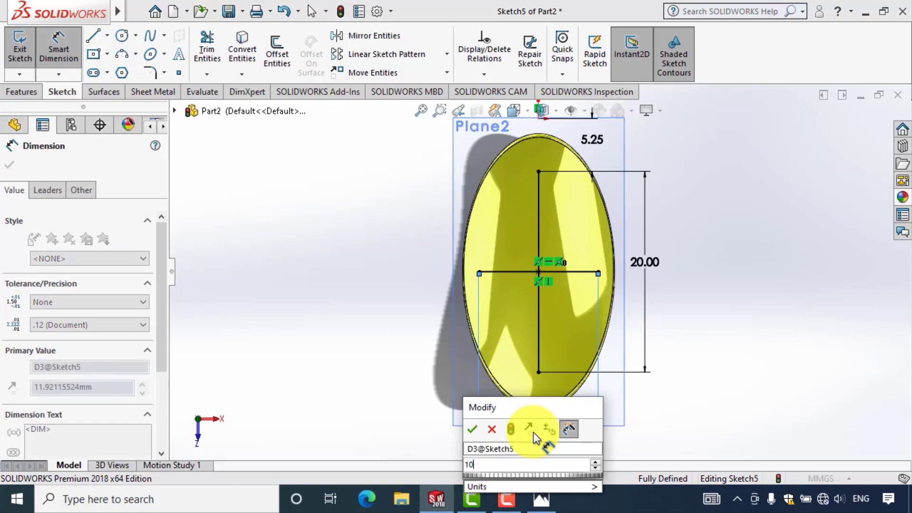
click(477, 430)
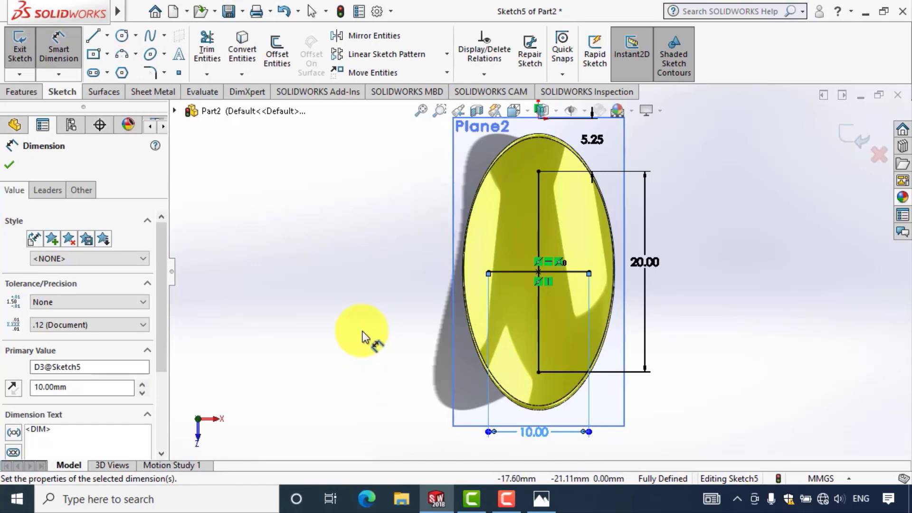
key(Escape)
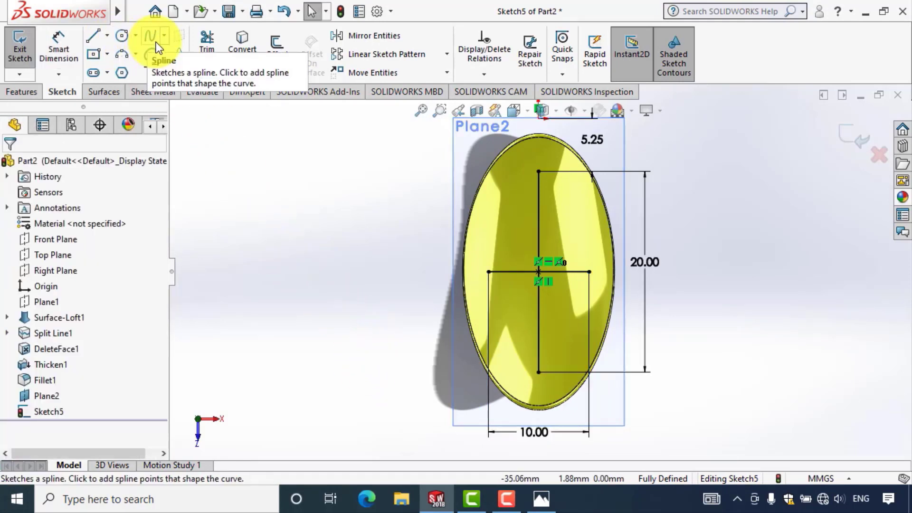
Step: Draw straight slots along the vertical and horizontal lines, forming a cross
click(101, 77)
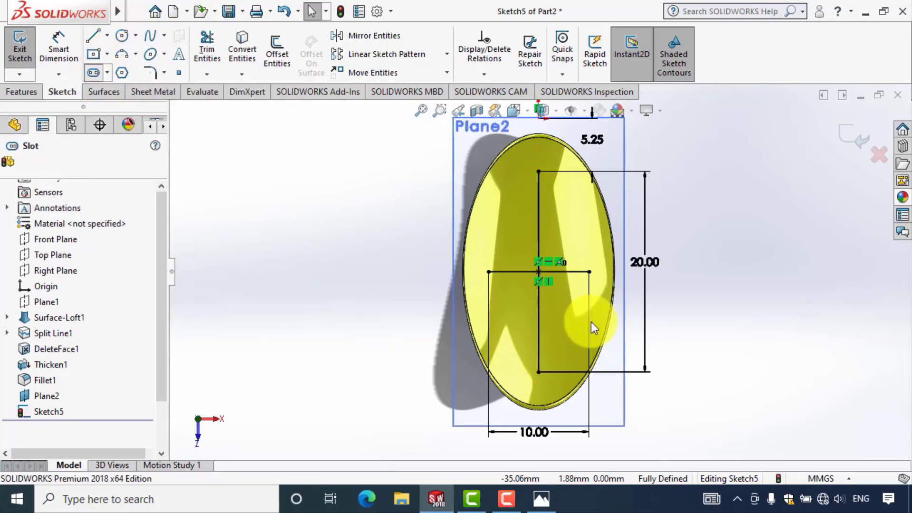
click(538, 373)
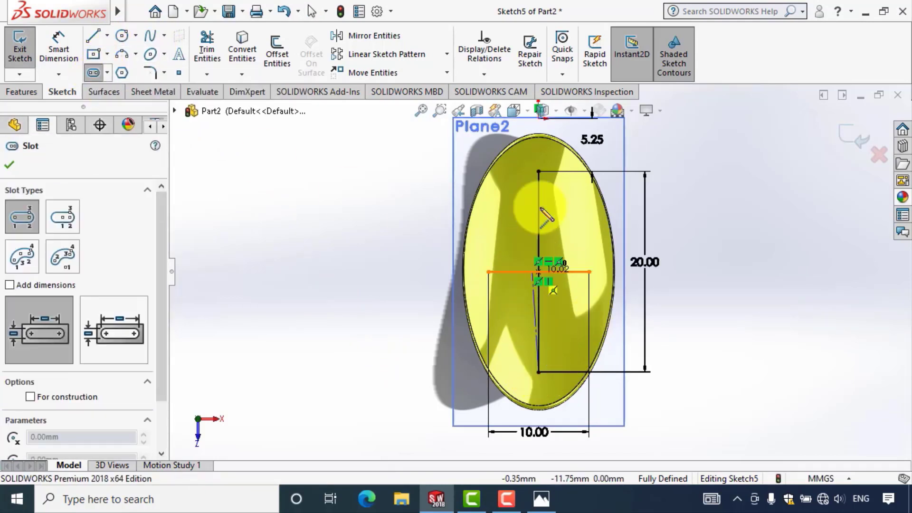
click(538, 171)
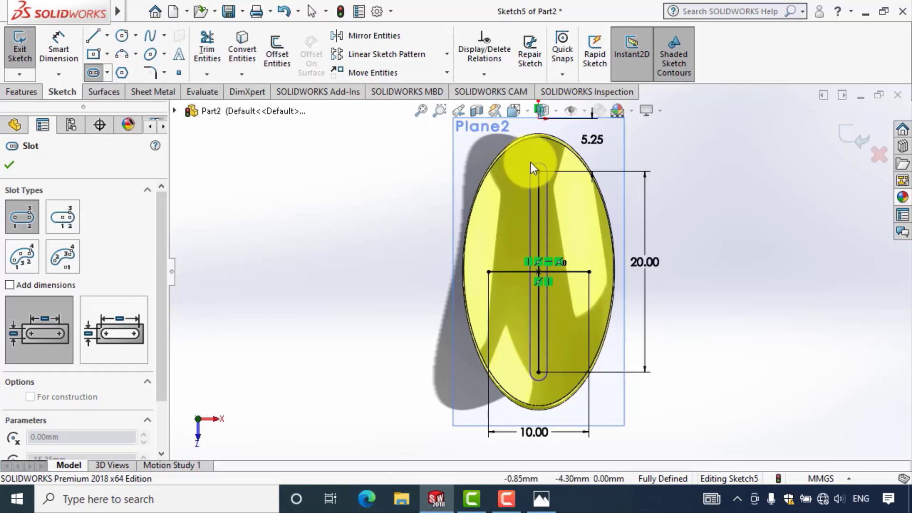
click(531, 162)
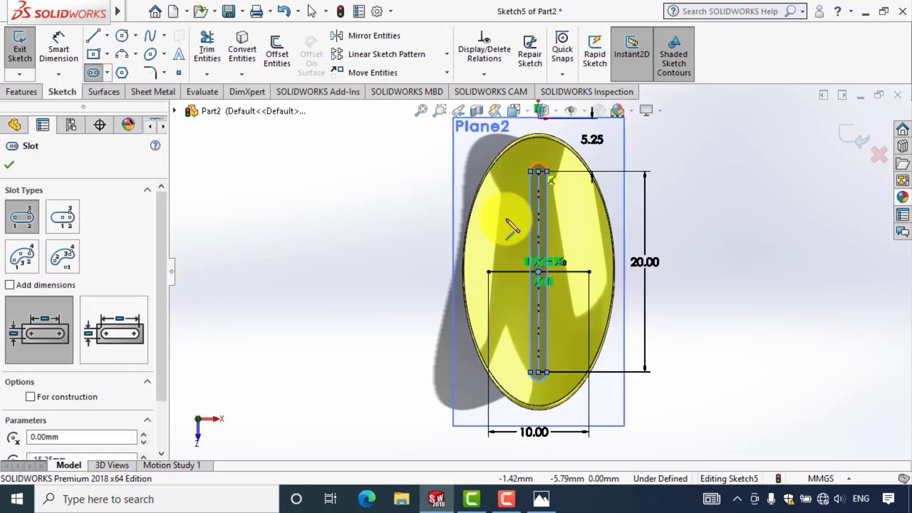
click(488, 272)
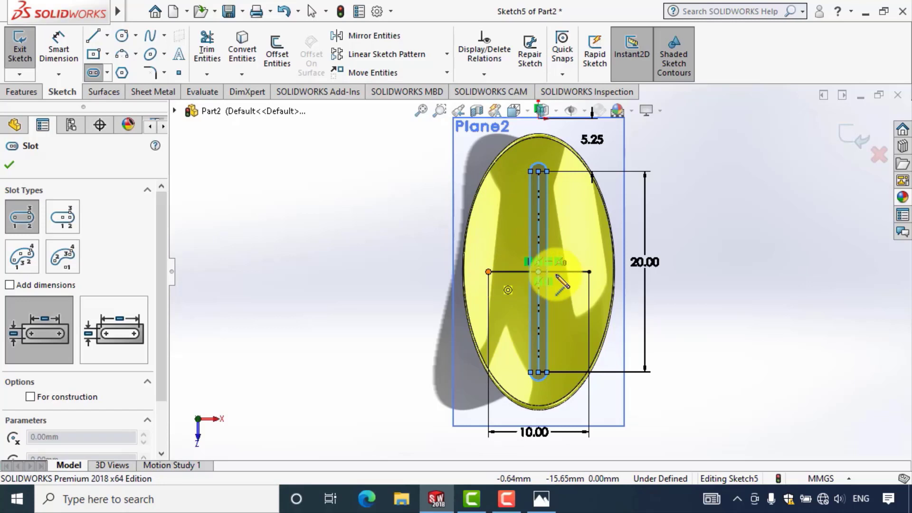
click(589, 273)
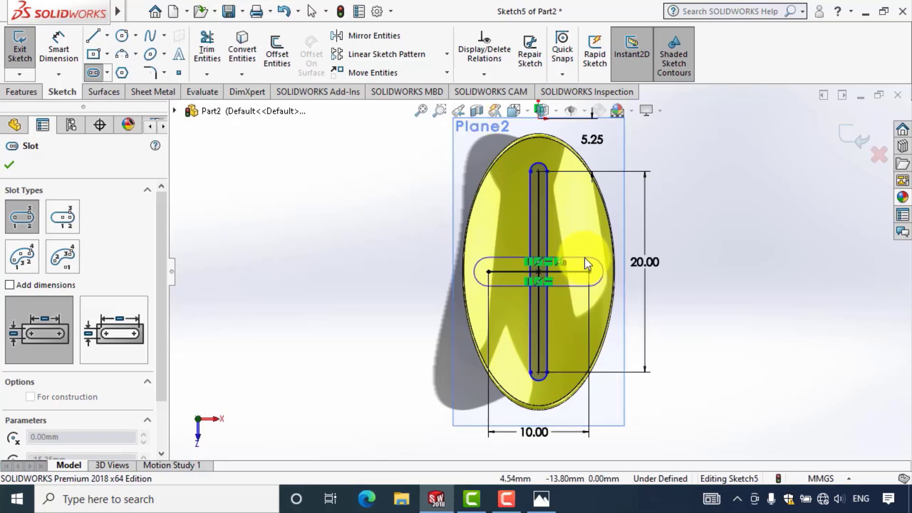
click(587, 265)
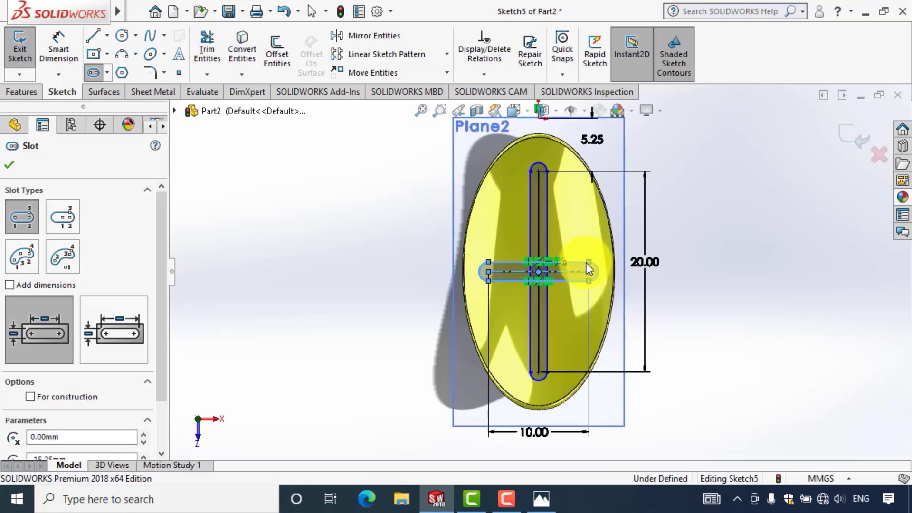
key(Escape)
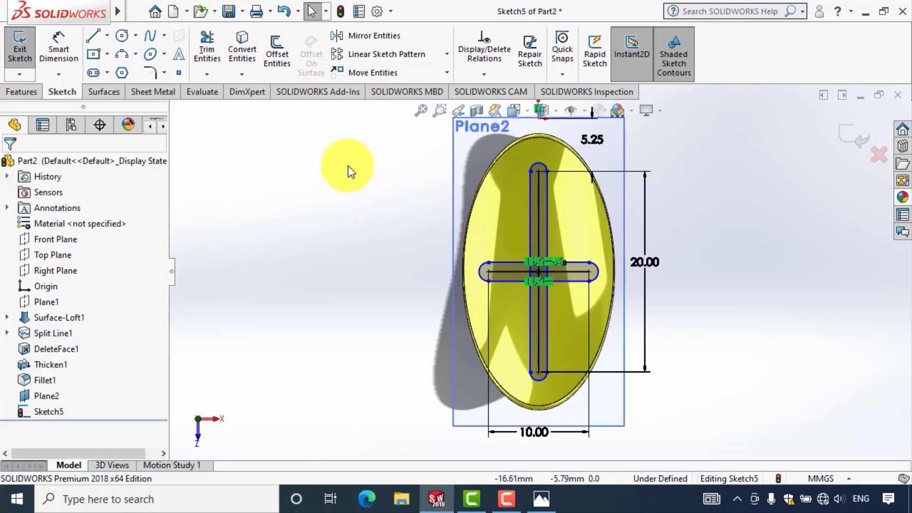
Step: Power-trim the overlapping inner slot edges at the crossing into one cross outline
click(202, 58)
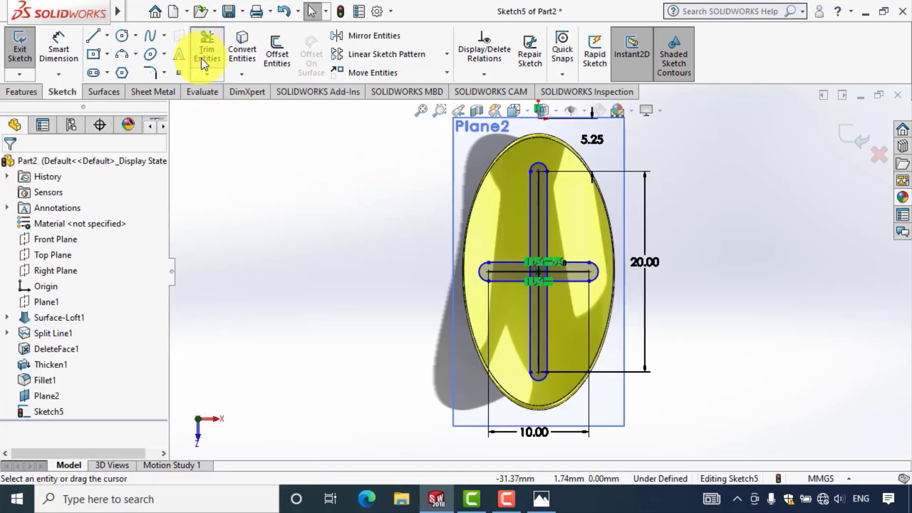
scroll(543, 266, down, 2)
scroll(543, 266, down, 3)
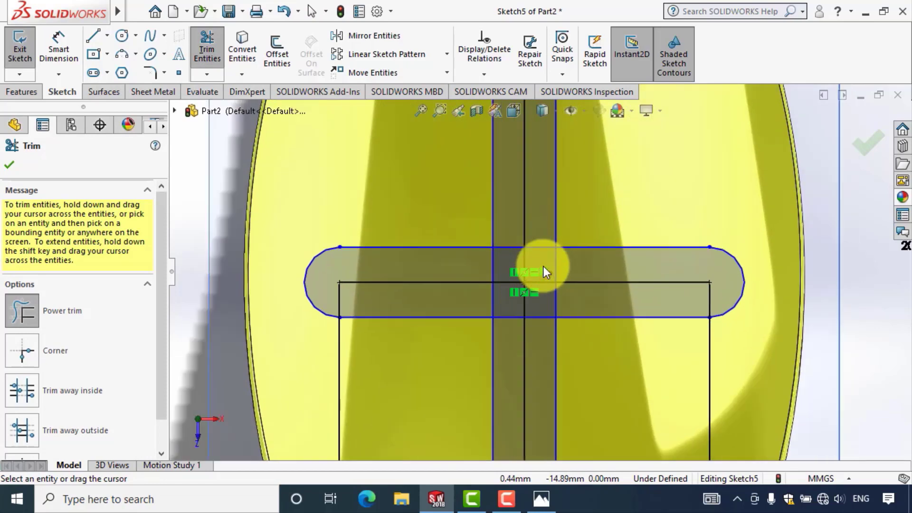
scroll(544, 266, down, 3)
drag(501, 228, 505, 256)
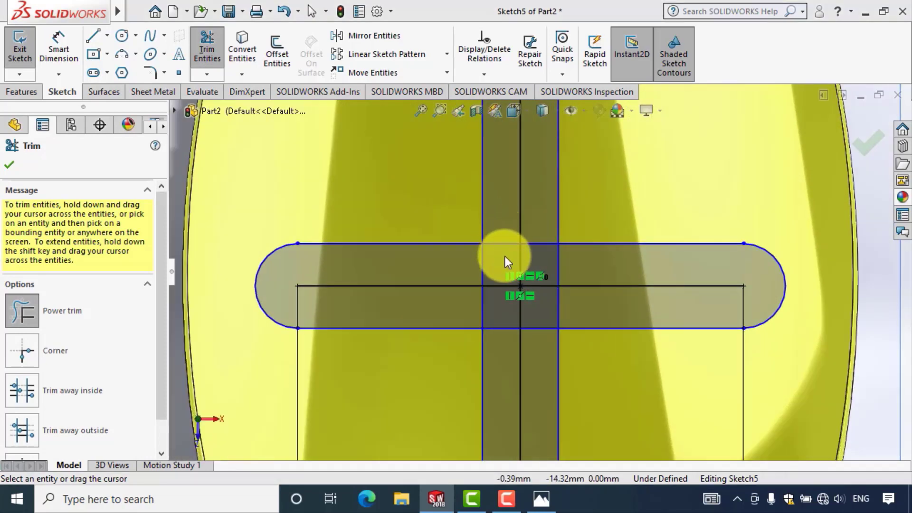
click(497, 250)
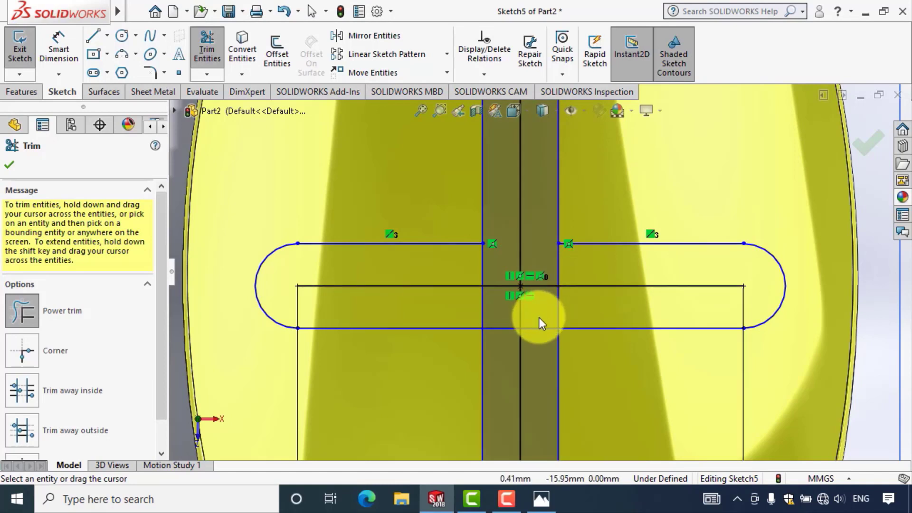
drag(539, 317, 541, 342)
drag(492, 317, 500, 338)
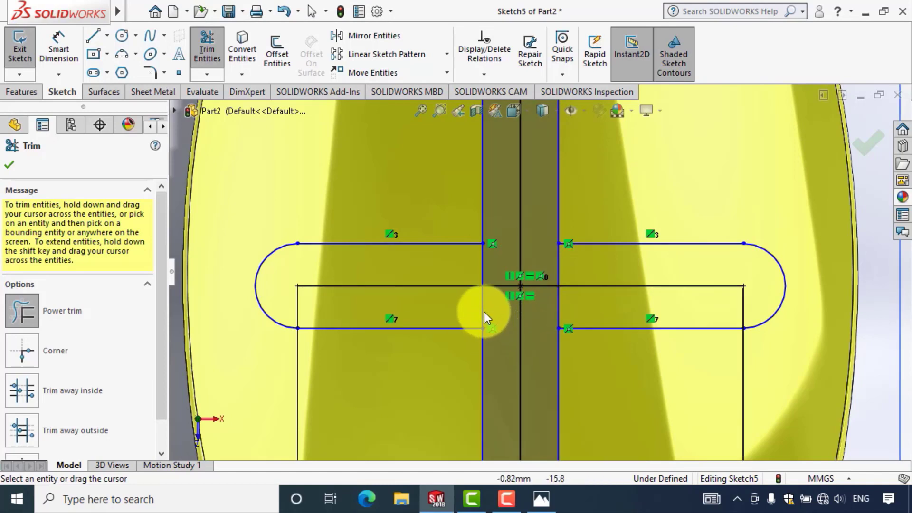
drag(468, 311, 490, 311)
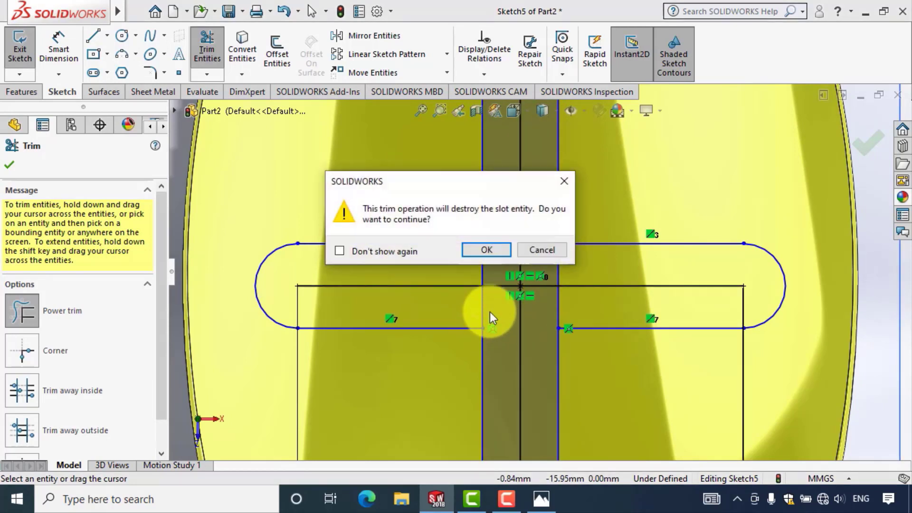
click(486, 249)
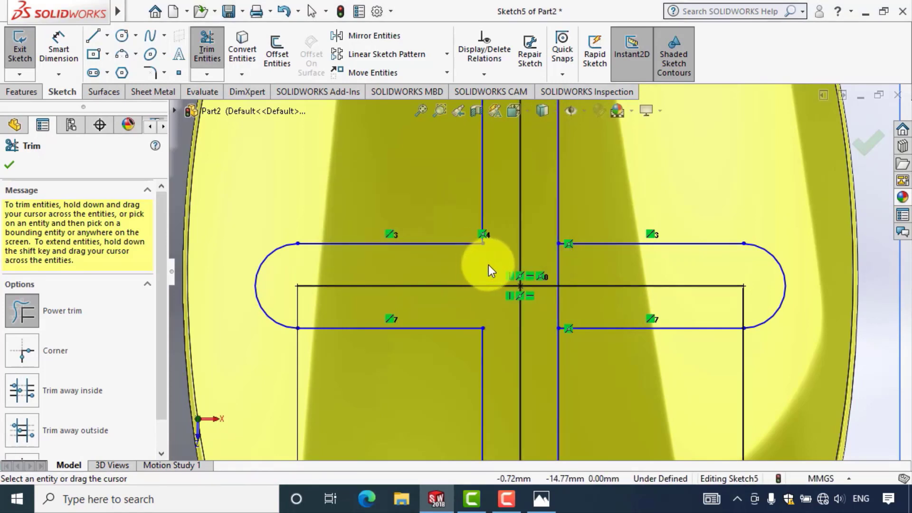
drag(546, 271, 565, 271)
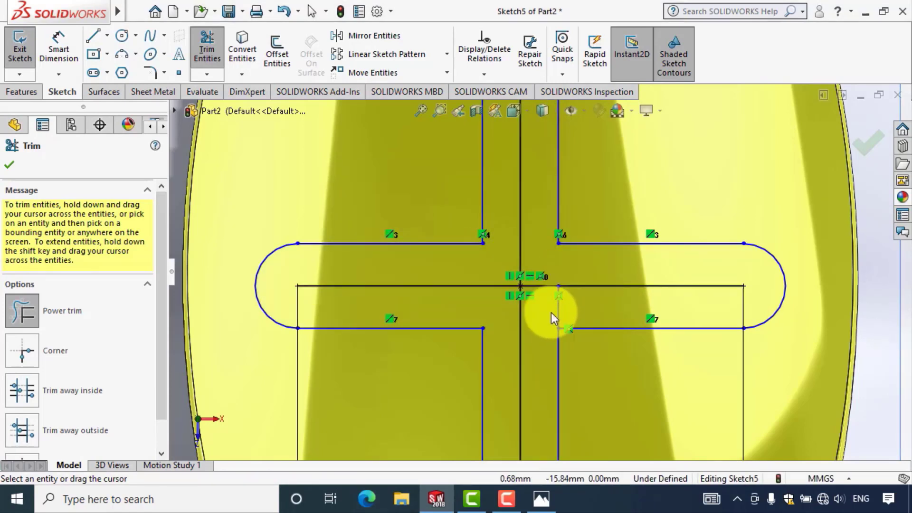
drag(551, 313, 567, 313)
key(Escape)
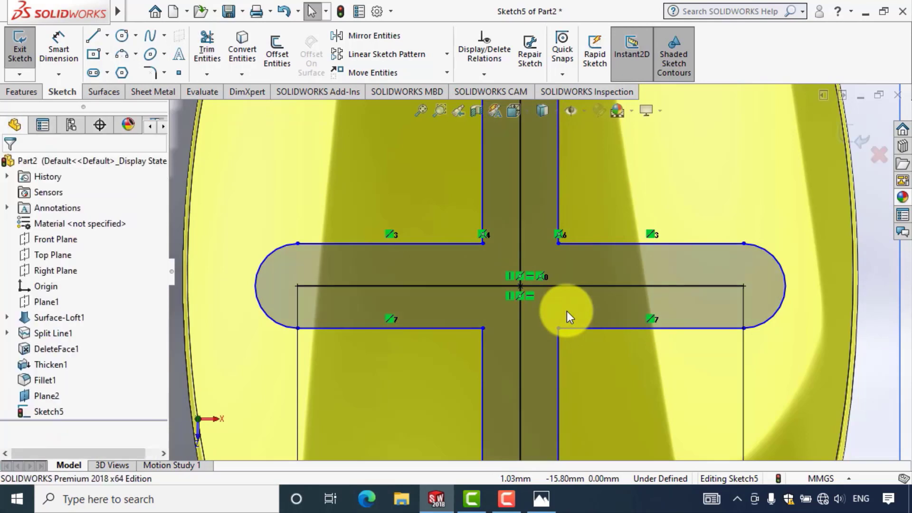
Step: Convert the horizontal and vertical centre lines into construction geometry
click(567, 286)
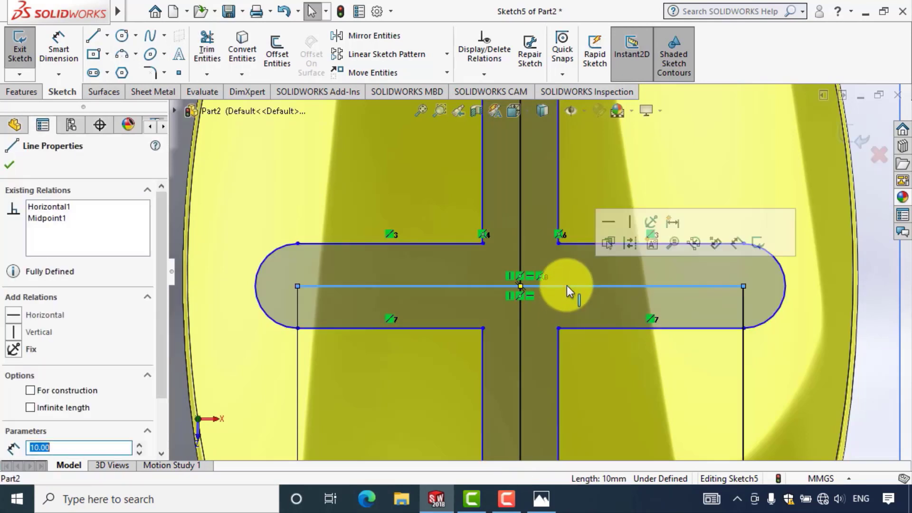
click(624, 248)
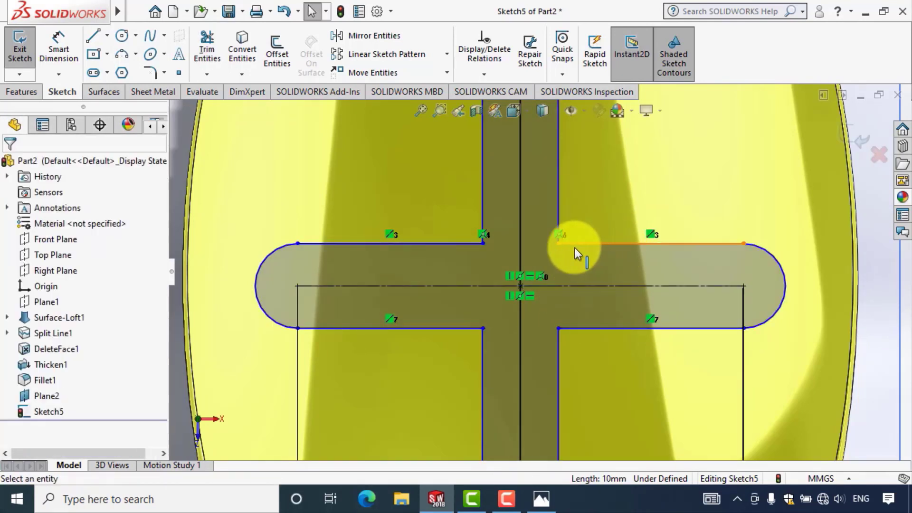
click(520, 233)
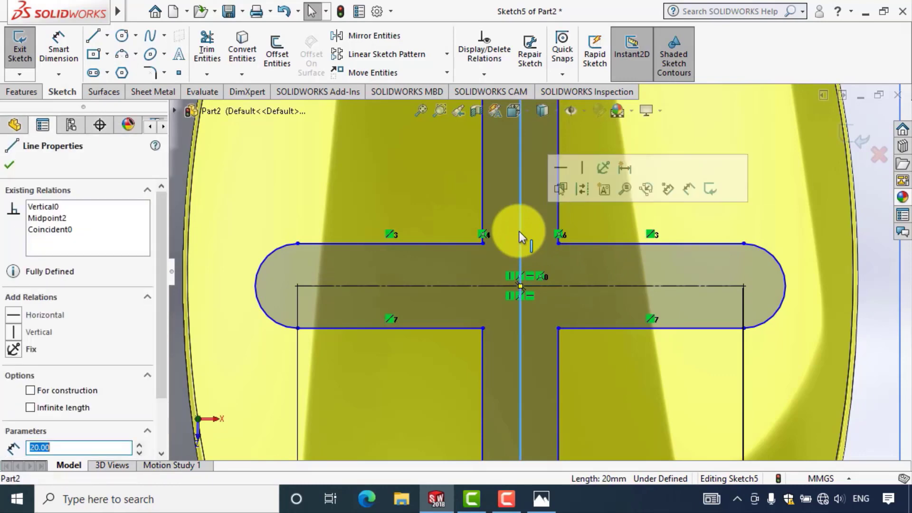
click(579, 190)
scroll(565, 223, up, 2)
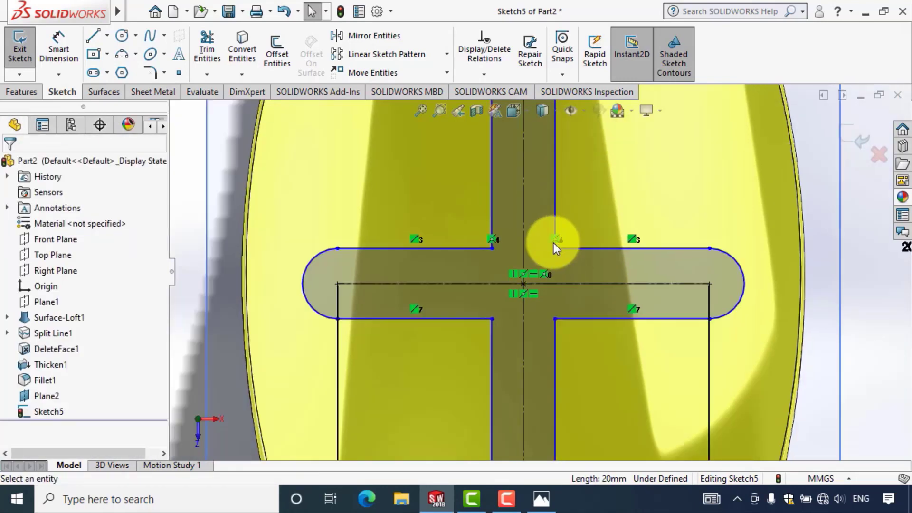
scroll(553, 243, up, 3)
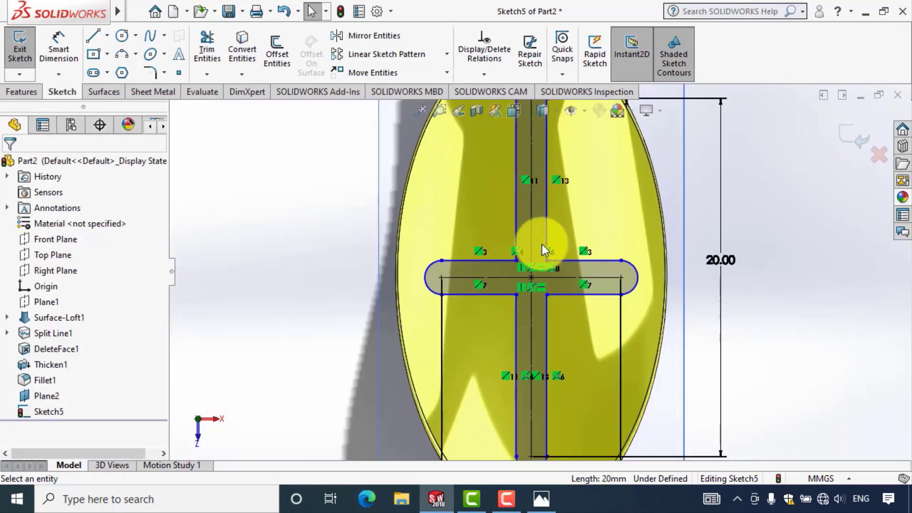
Step: Dimension the vertical slot edge 0.63 mm from its centre line
click(71, 58)
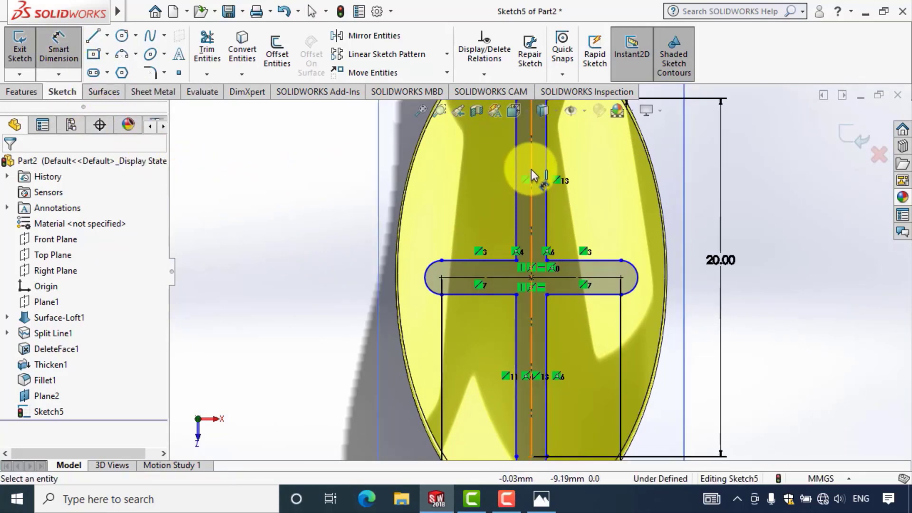
click(531, 174)
click(545, 168)
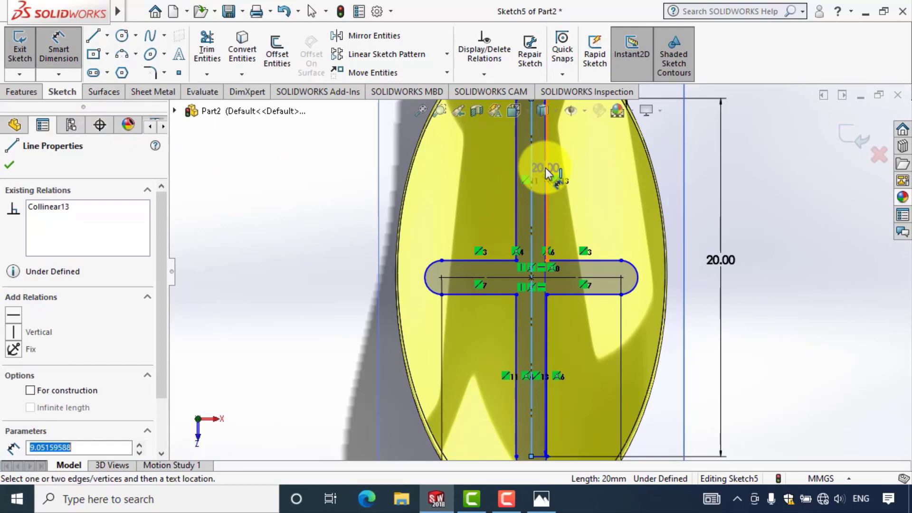
click(579, 164)
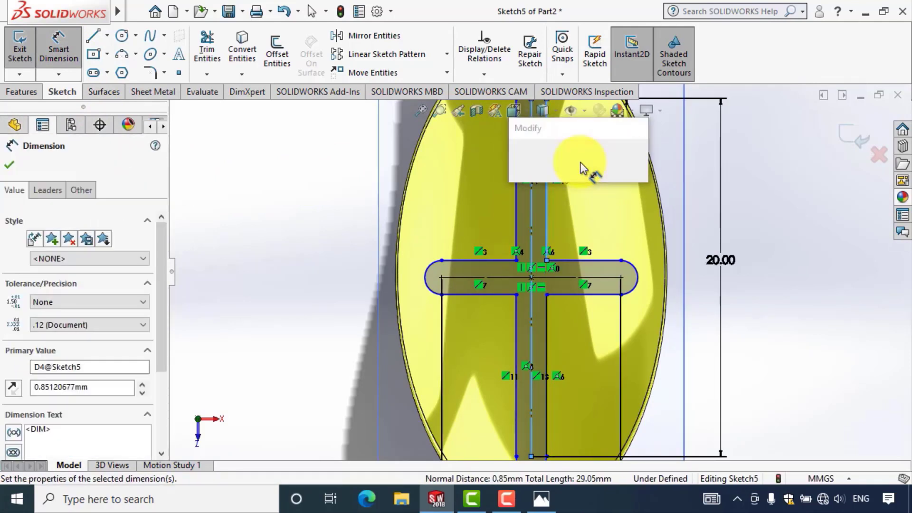
text(0.)
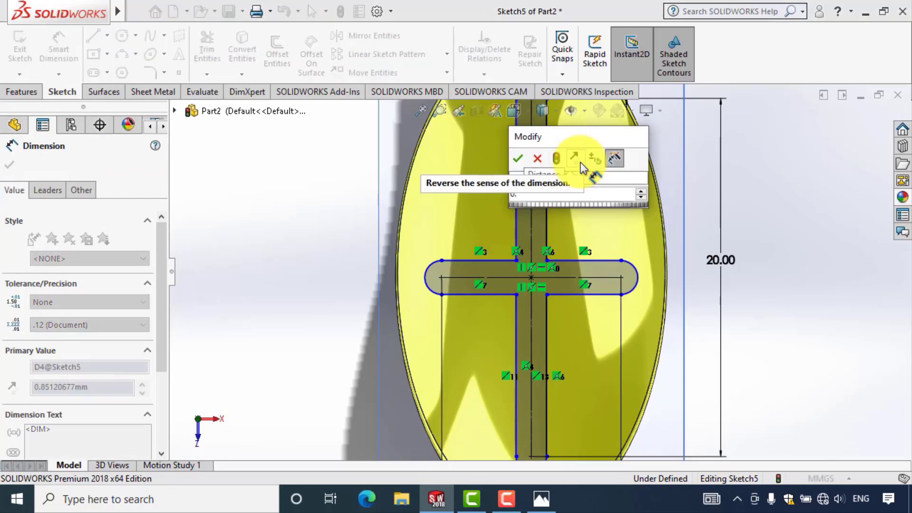
text(63)
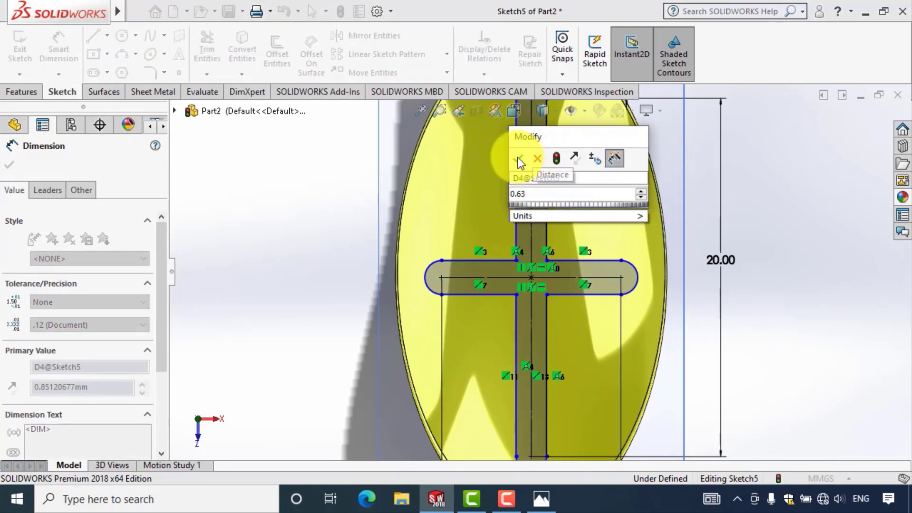
click(519, 159)
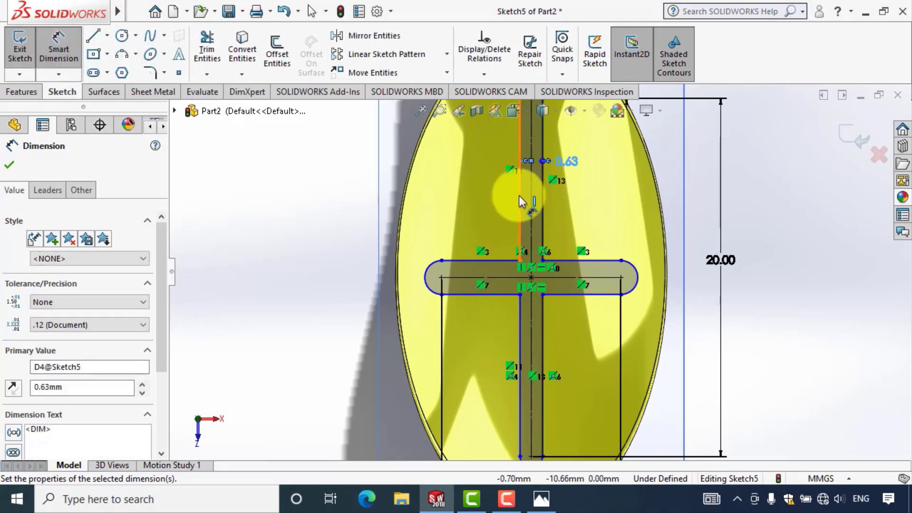
scroll(542, 199, up, 3)
scroll(542, 180, down, 3)
scroll(539, 190, down, 1)
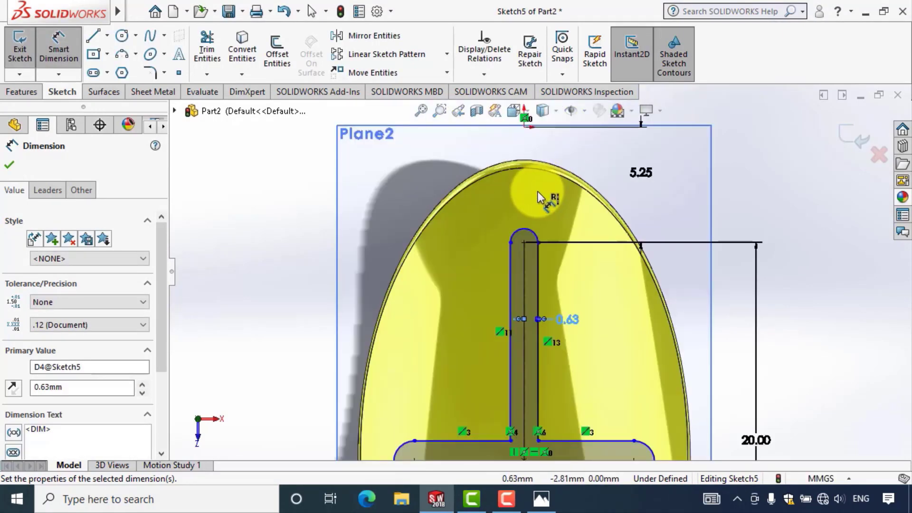
Step: Give the top slot arc radius 0.63 and the vertical slot width 1.26 mm
click(529, 233)
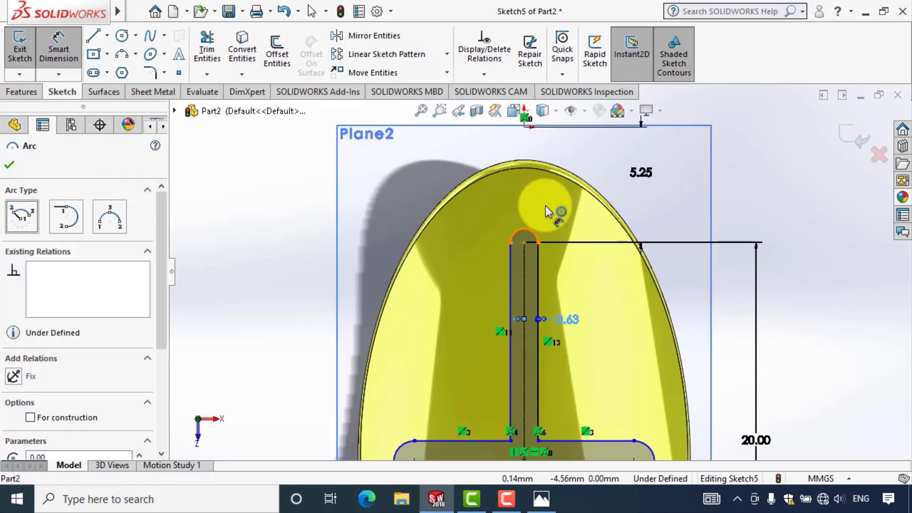
click(559, 209)
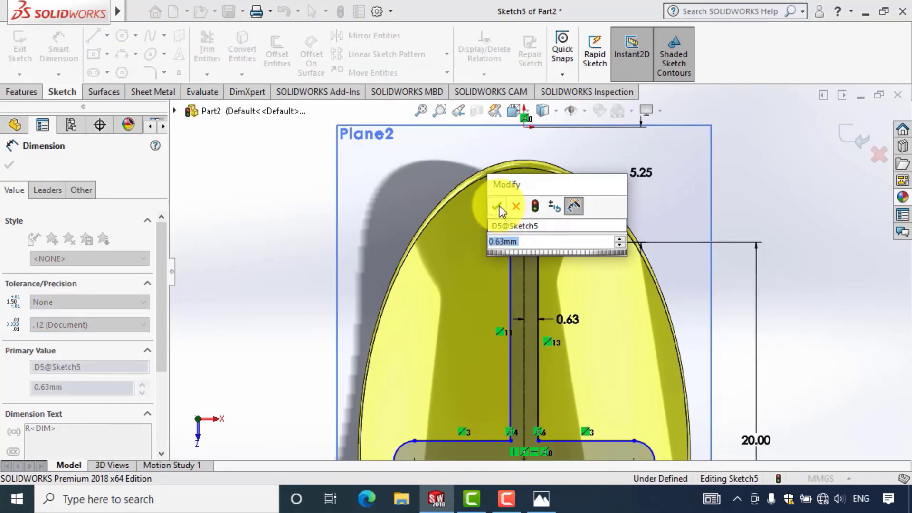
click(496, 207)
click(386, 213)
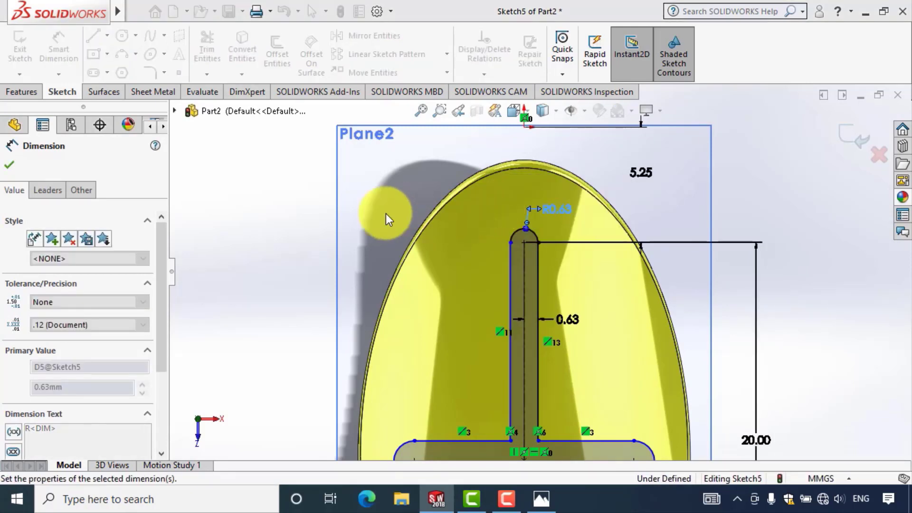
click(510, 288)
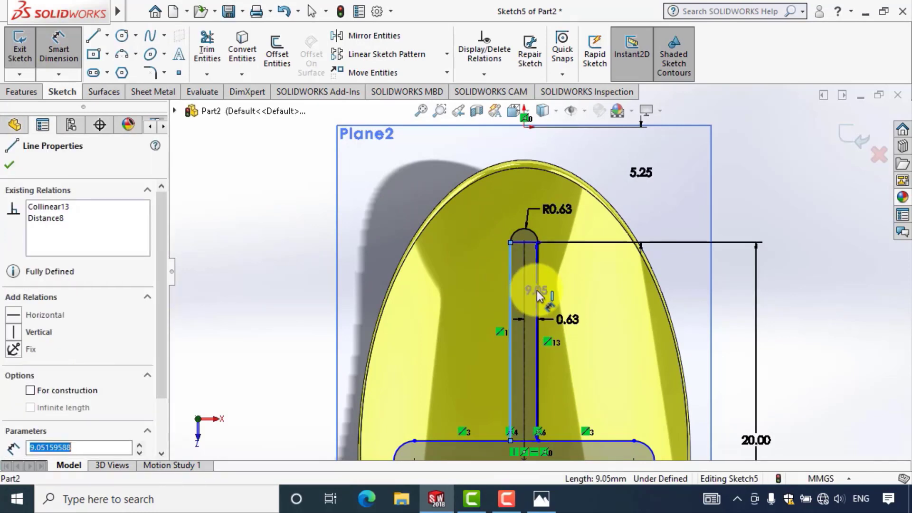
click(537, 290)
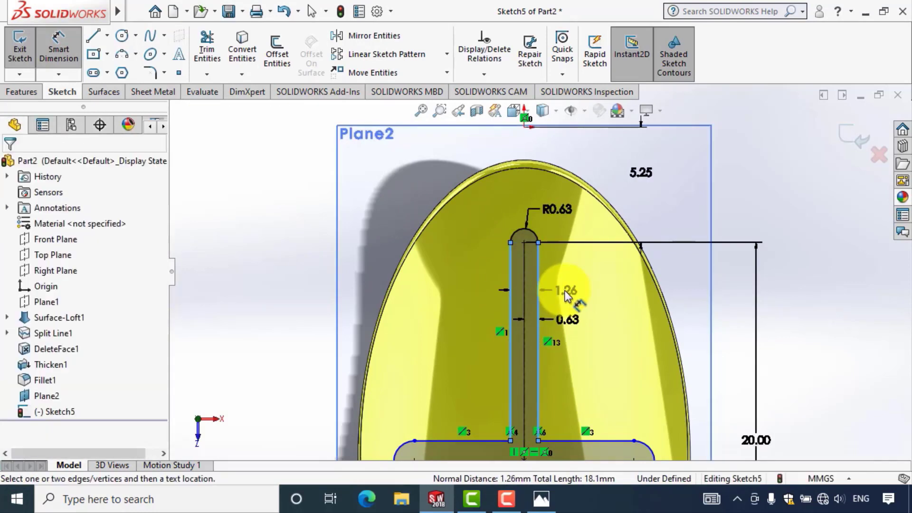
click(566, 294)
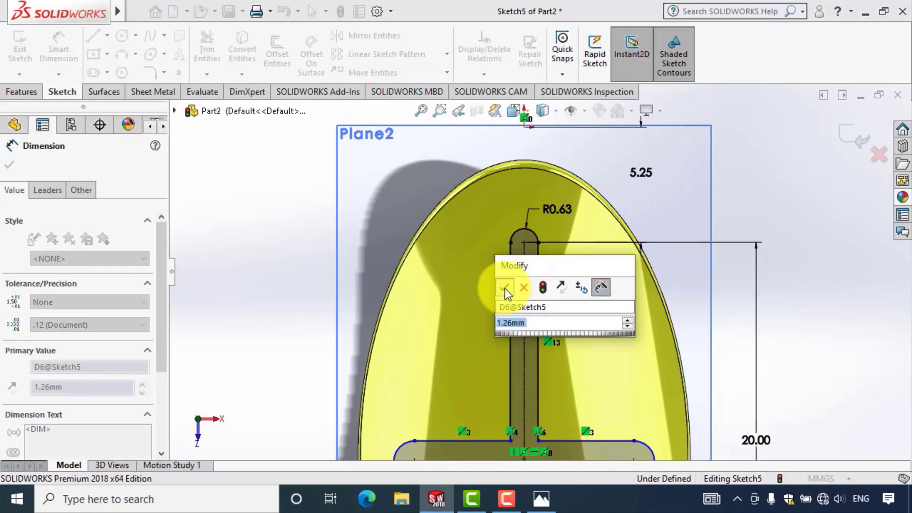
click(505, 289)
Step: Set the right end arc of the horizontal slot to radius 0.63
scroll(518, 312, up, 1)
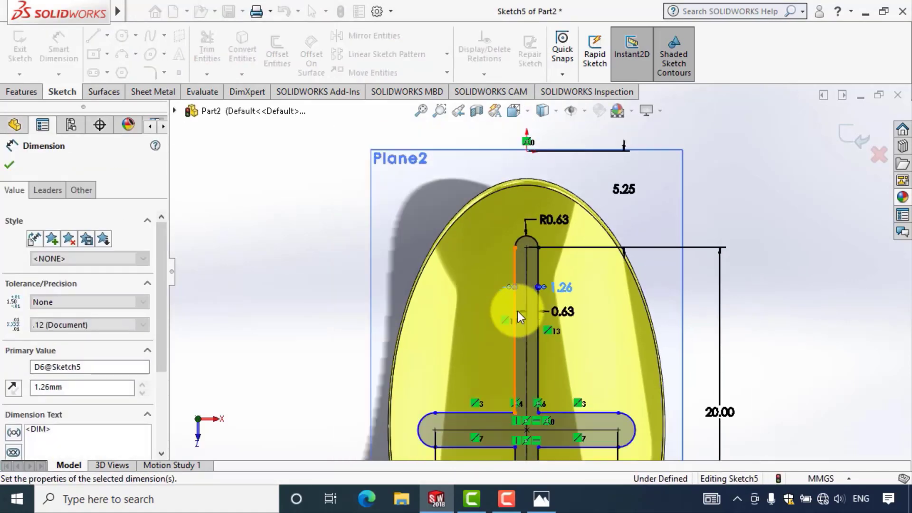
scroll(518, 311, up, 2)
scroll(518, 312, up, 2)
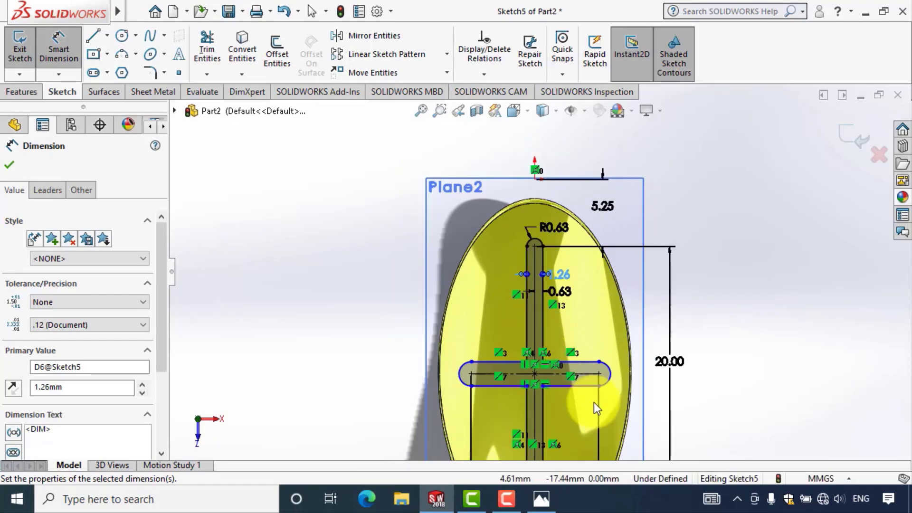
scroll(593, 403, up, 3)
scroll(576, 367, down, 1)
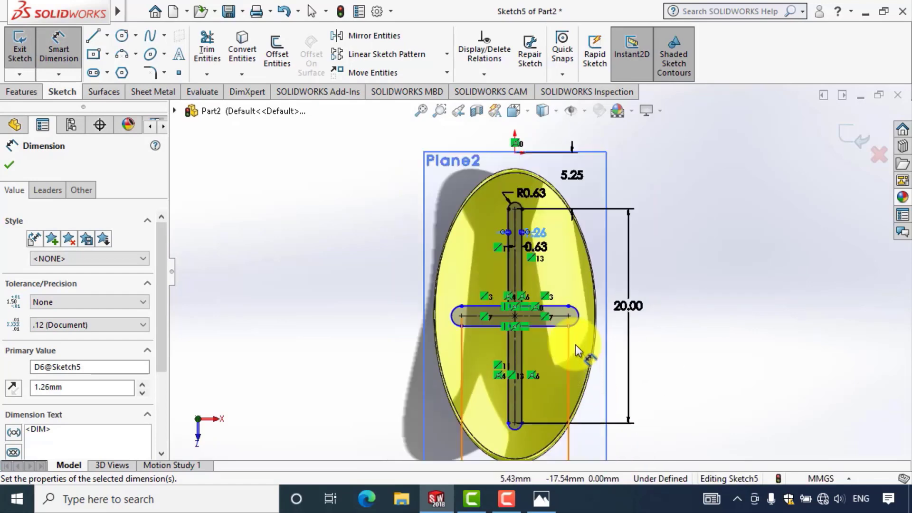
scroll(574, 344, down, 2)
scroll(585, 328, down, 2)
scroll(607, 315, down, 2)
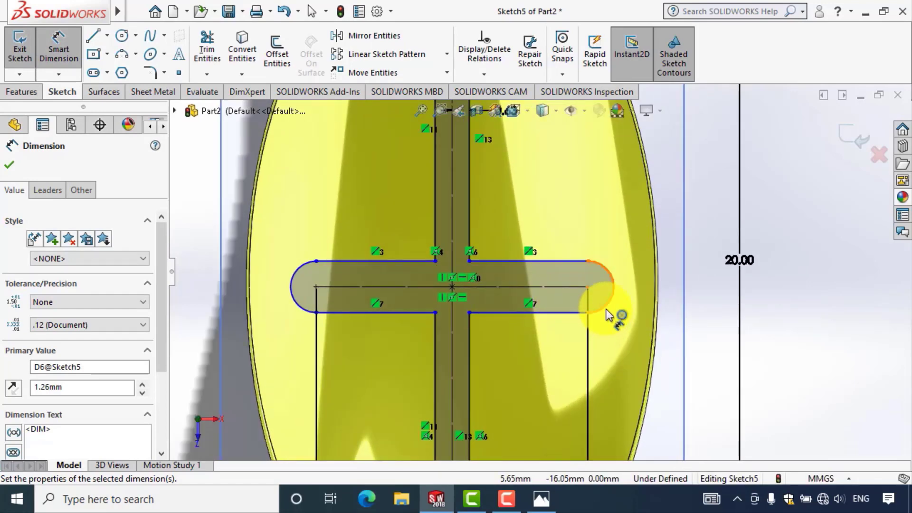
click(612, 312)
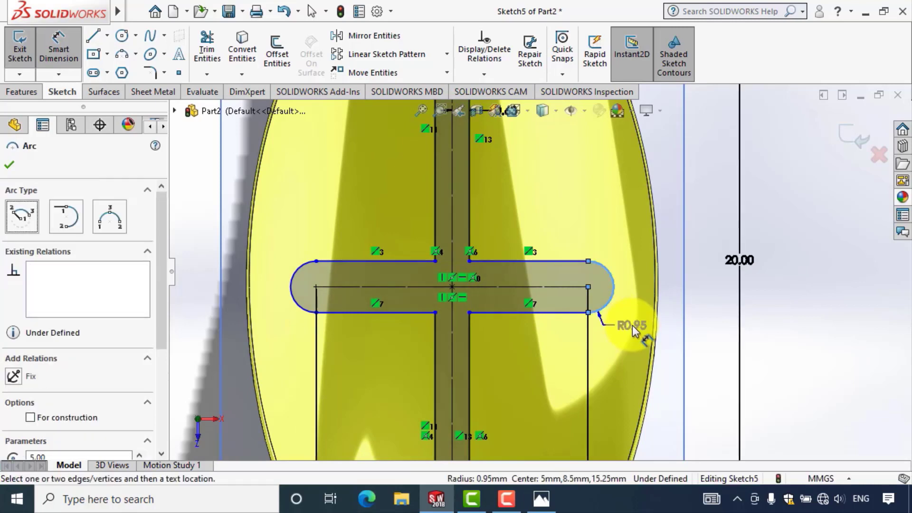
click(632, 325)
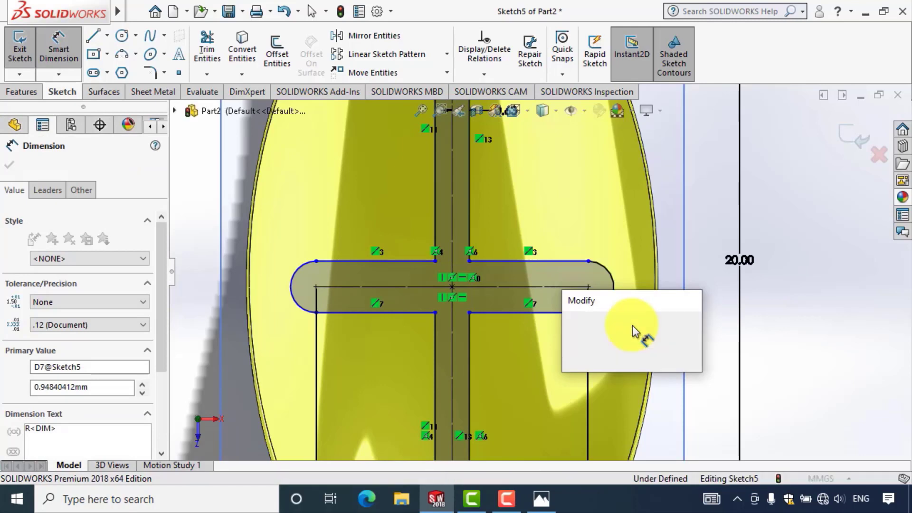
text(0.63)
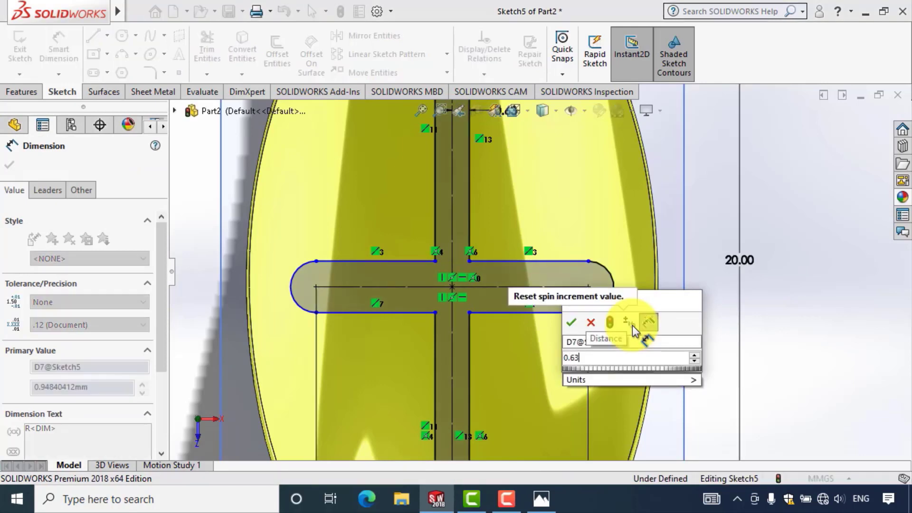
click(571, 322)
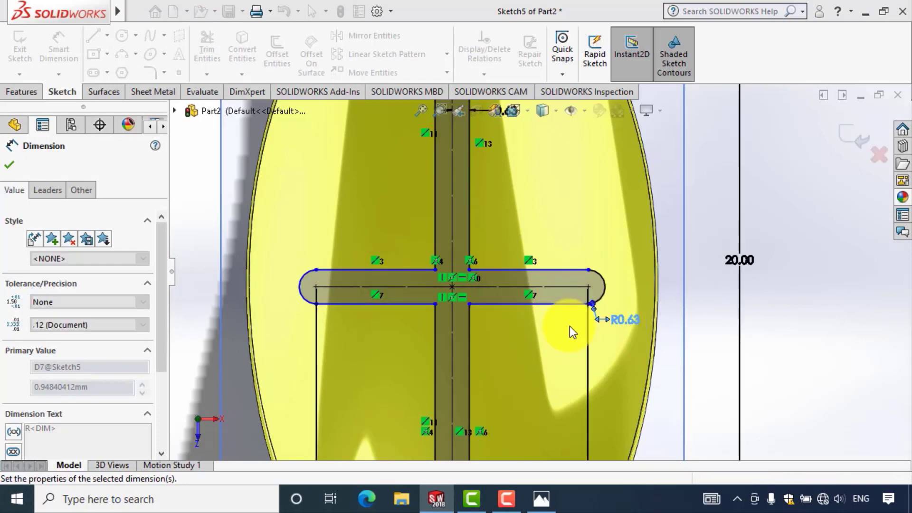
Step: Dimension the horizontal slot edge 0.63 mm from the centreline and its width 1.26 mm
click(556, 287)
click(556, 303)
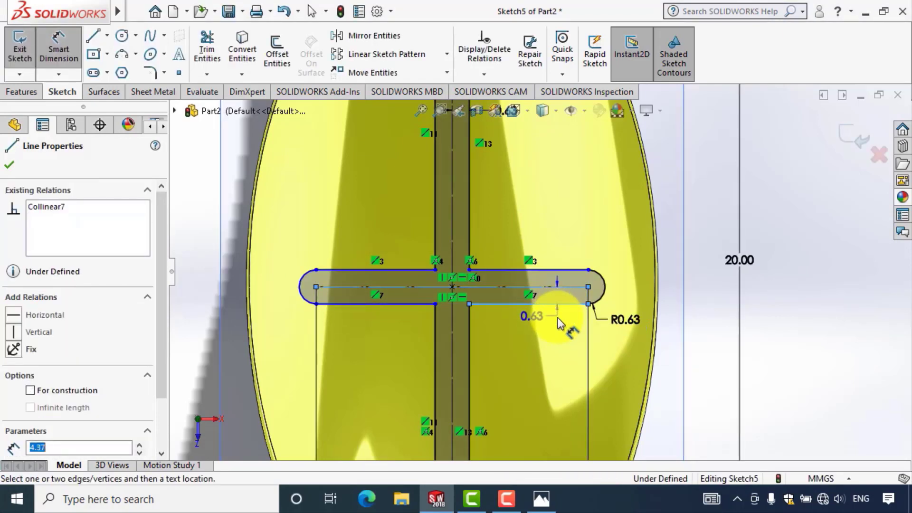
click(556, 330)
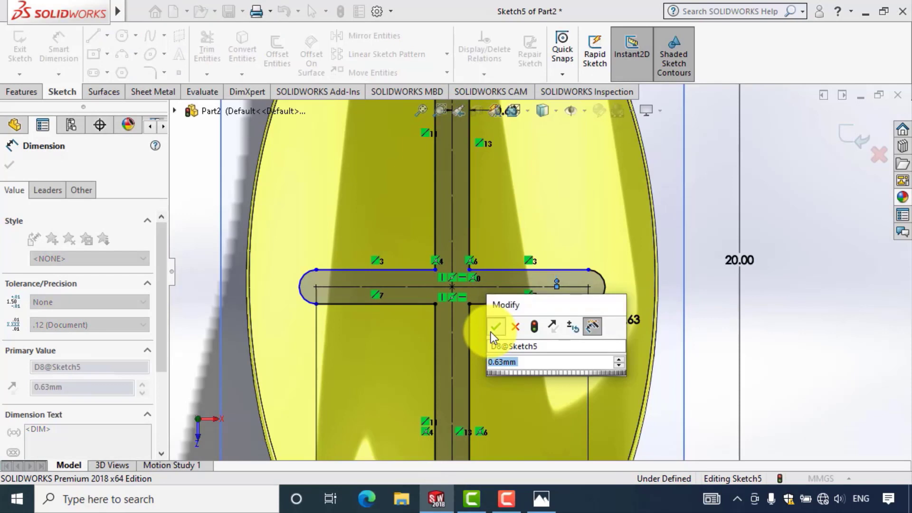
click(491, 332)
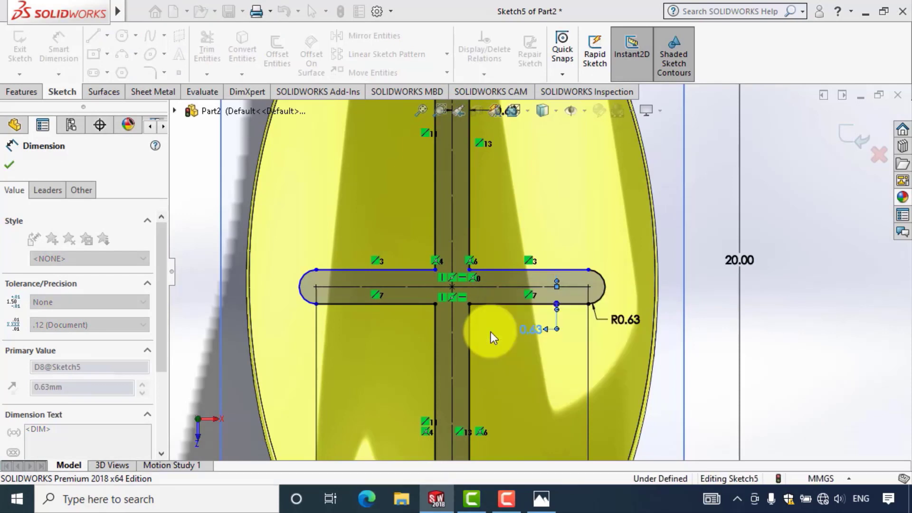
click(512, 272)
click(511, 303)
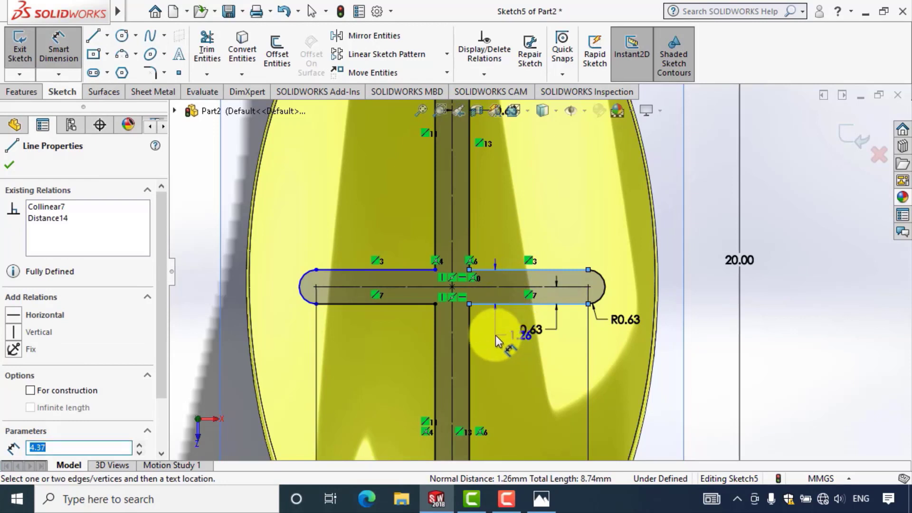
click(479, 336)
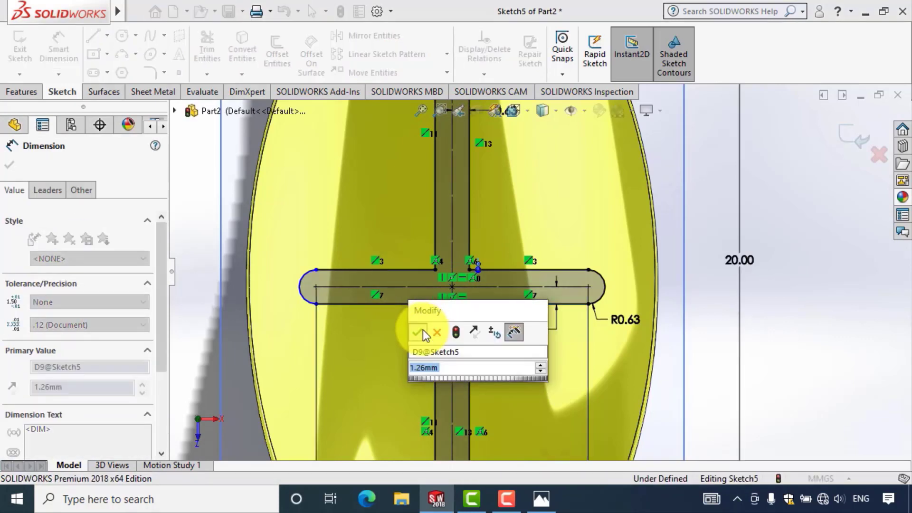
click(423, 331)
click(542, 388)
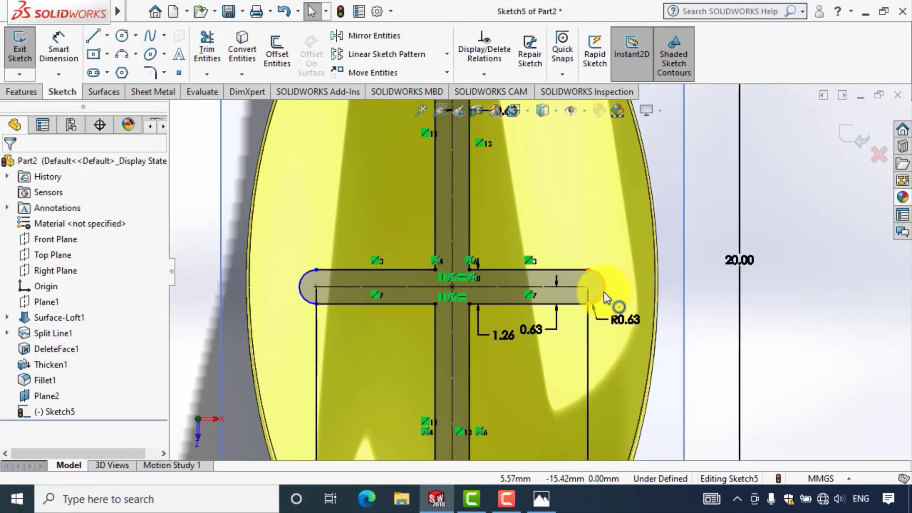
Step: Make the horizontal slot's left and right end arcs equal in radius
click(559, 296)
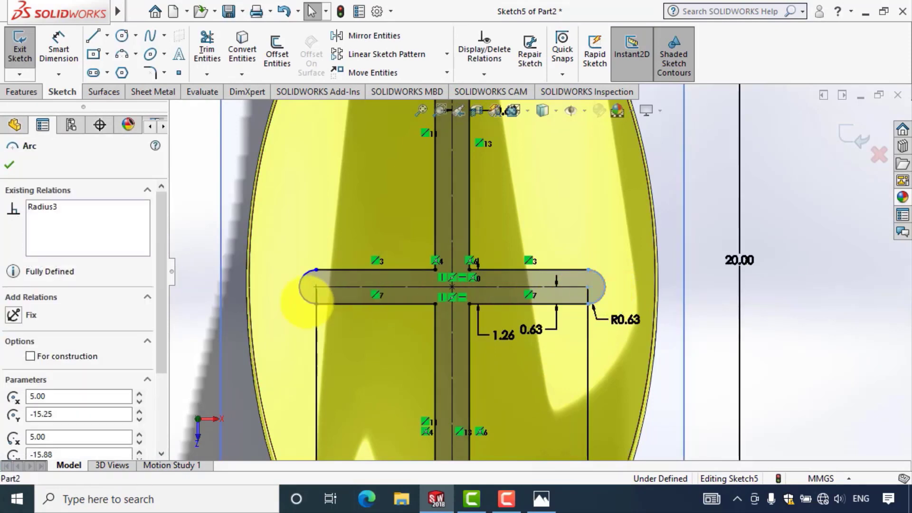
ctrl+click(302, 298)
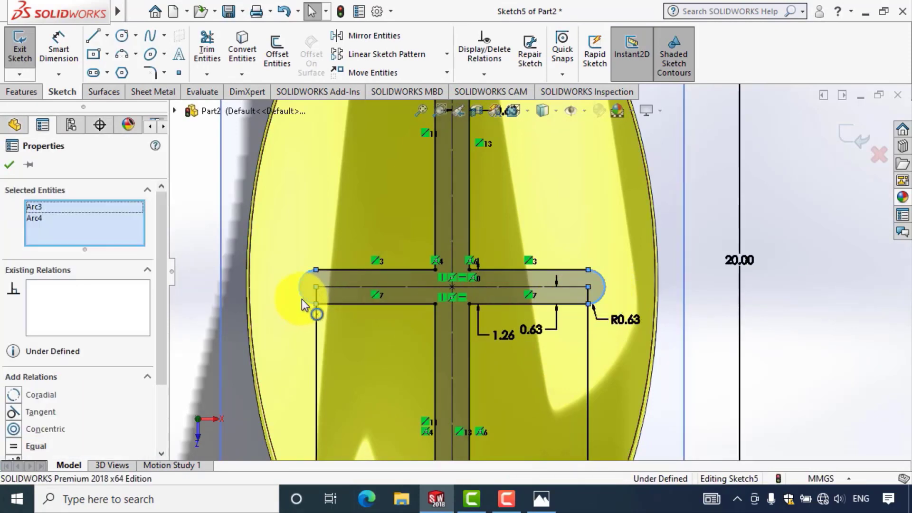
click(407, 243)
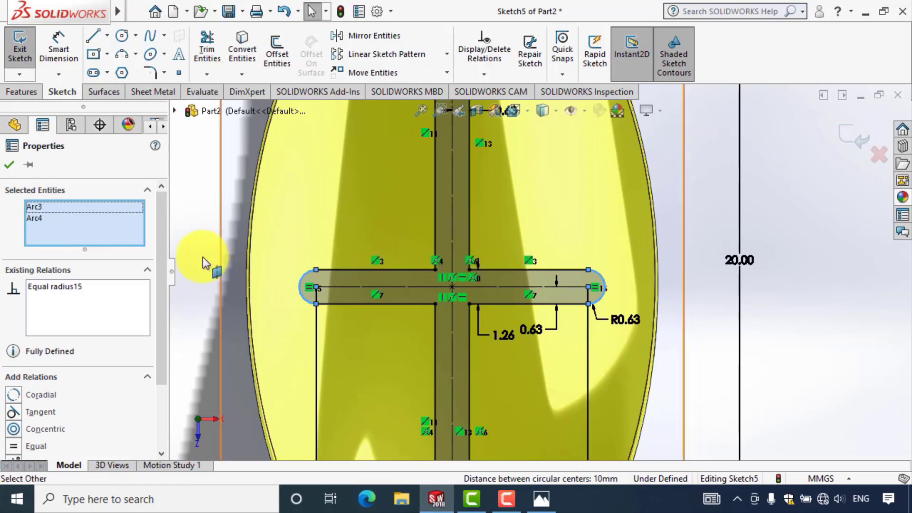
click(8, 165)
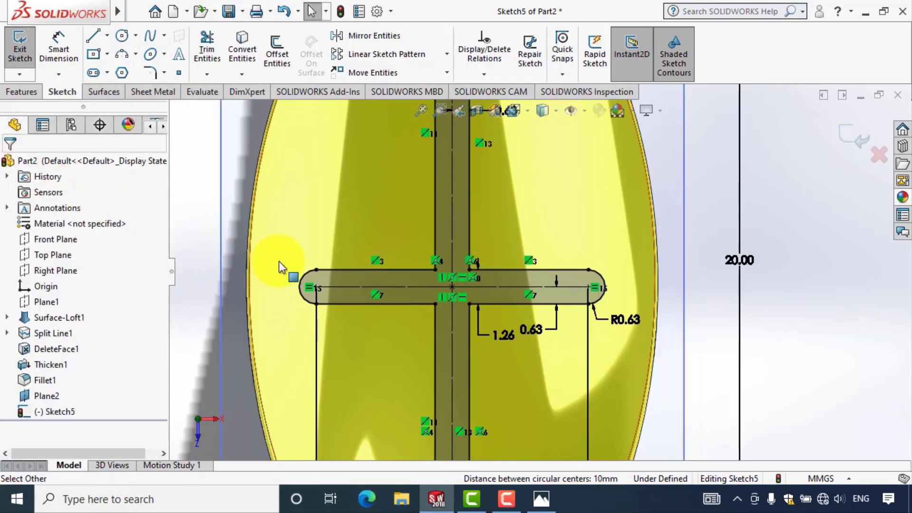
Step: Make the vertical slot's top and bottom end arcs equal in radius
scroll(329, 275, up, 2)
scroll(471, 296, up, 2)
scroll(471, 295, up, 3)
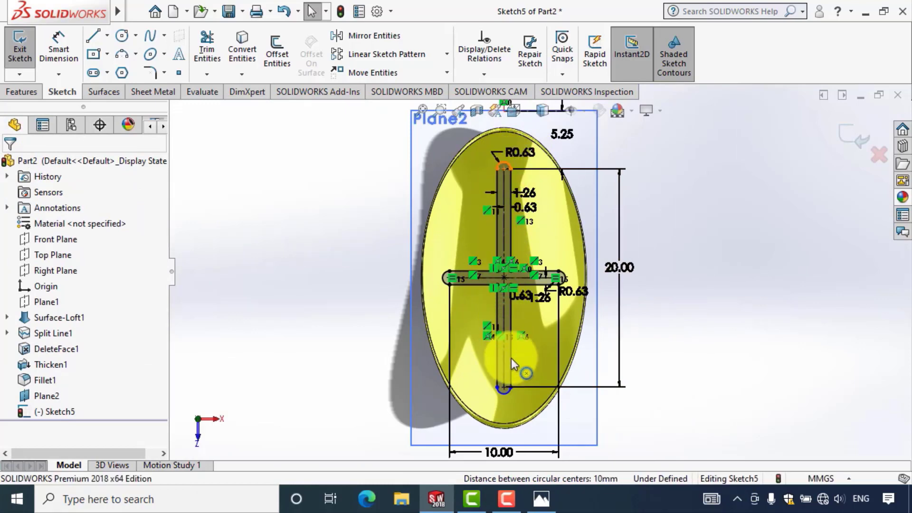
click(505, 393)
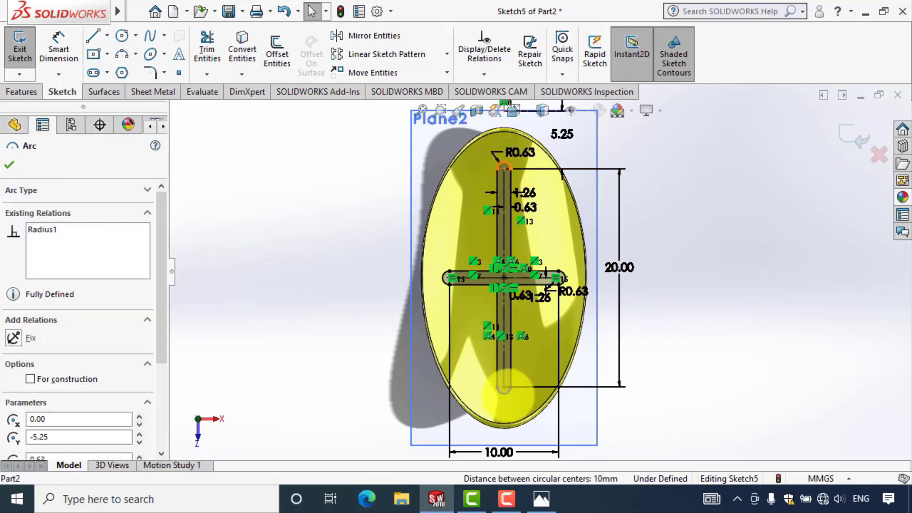
ctrl+click(505, 393)
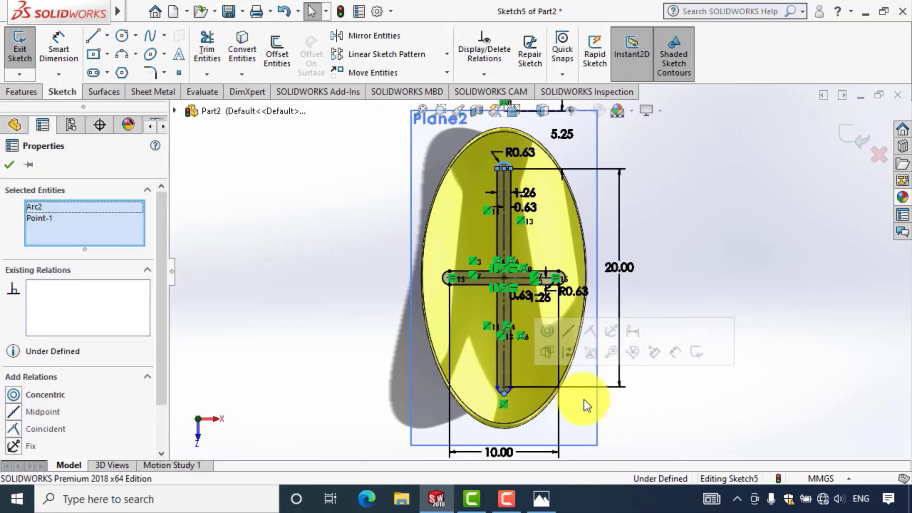
click(655, 414)
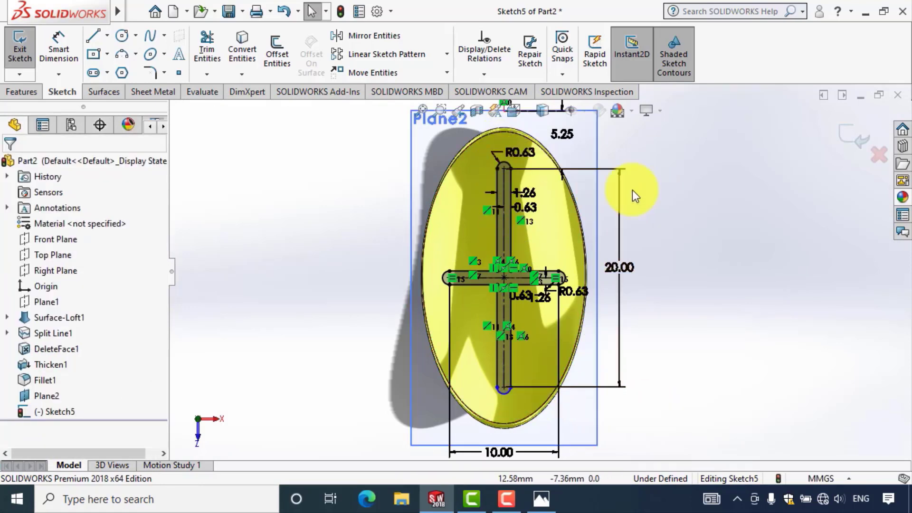
scroll(610, 183, down, 2)
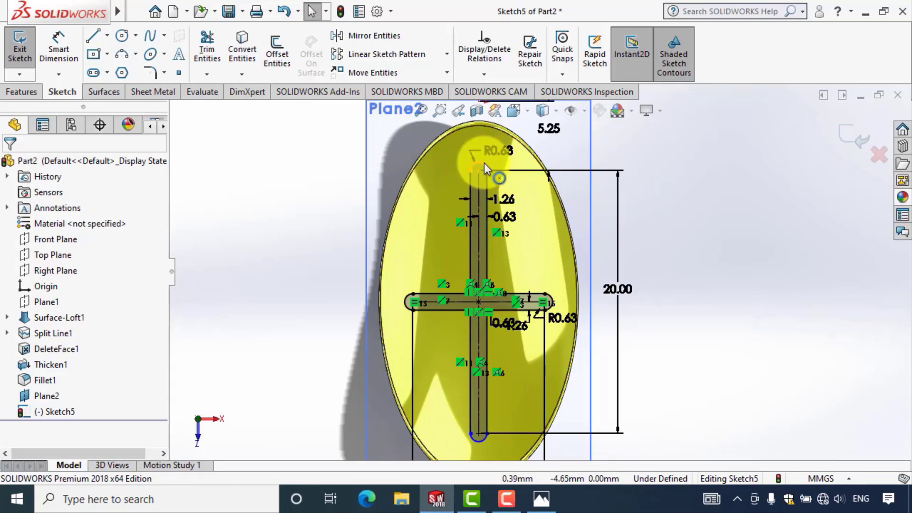
ctrl+click(484, 440)
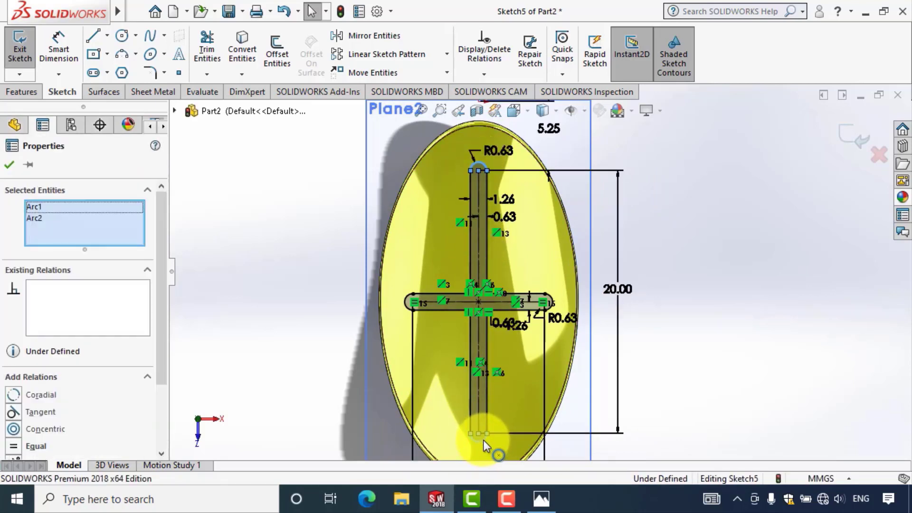
click(590, 382)
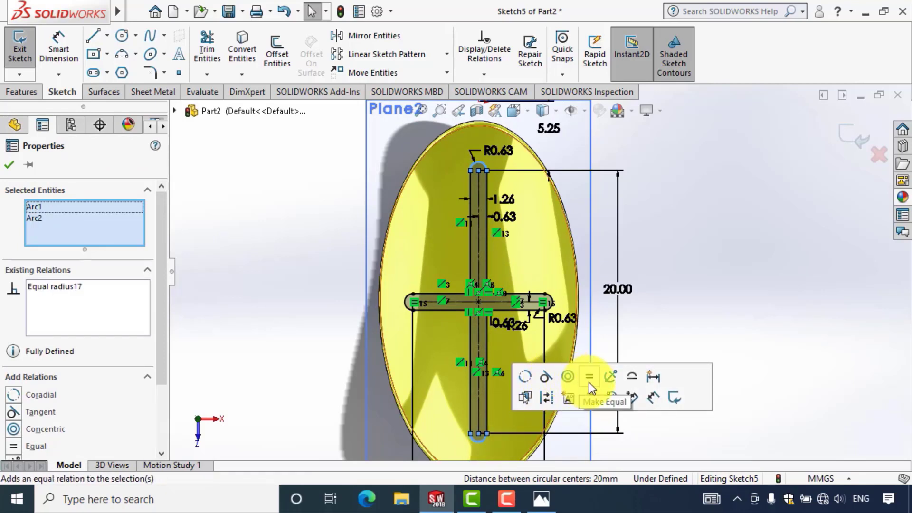
click(9, 164)
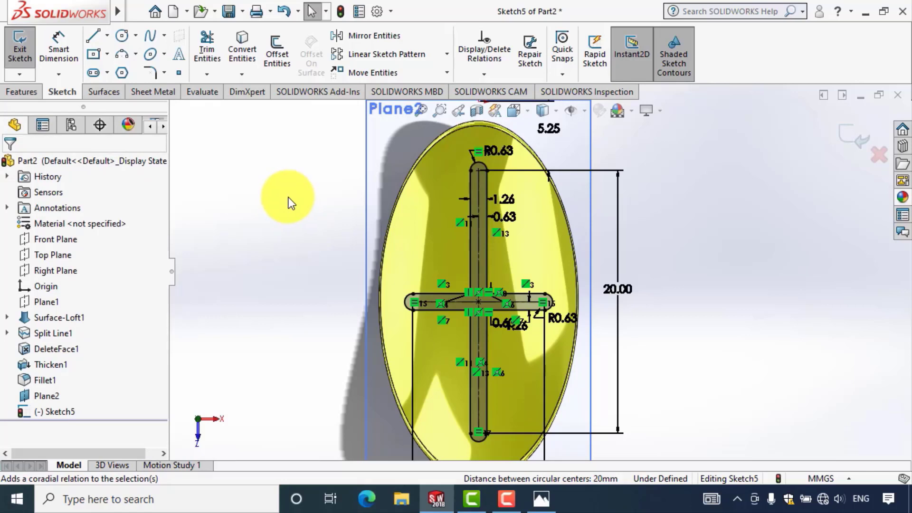
Step: Offset the cross-shaped slot outline by 0.625 mm
click(281, 70)
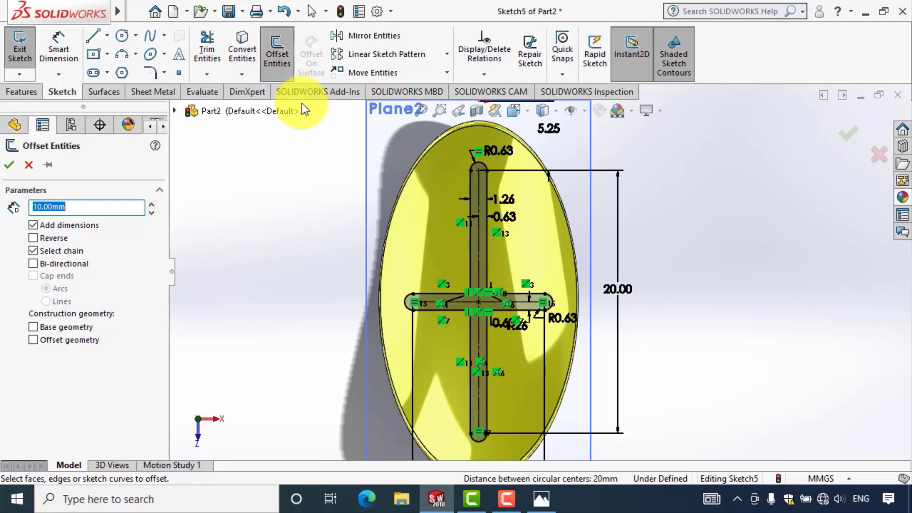
click(468, 266)
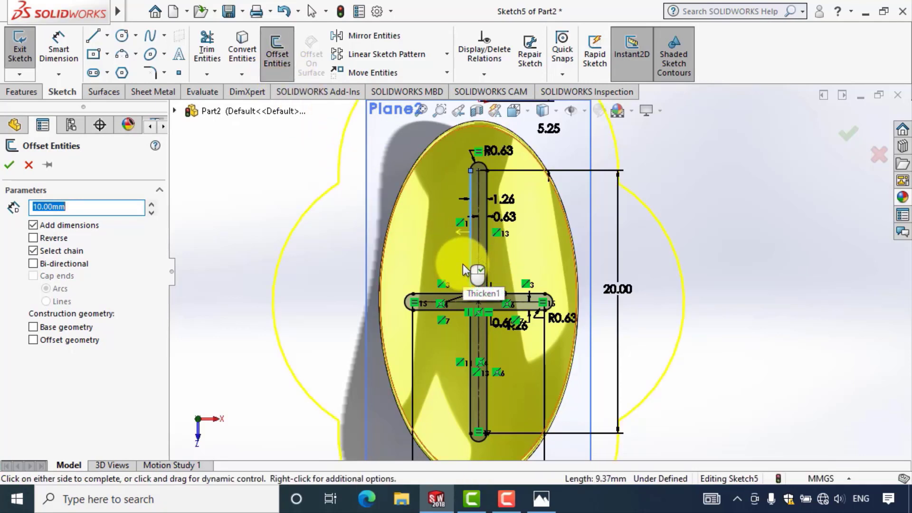
scroll(463, 265, up, 2)
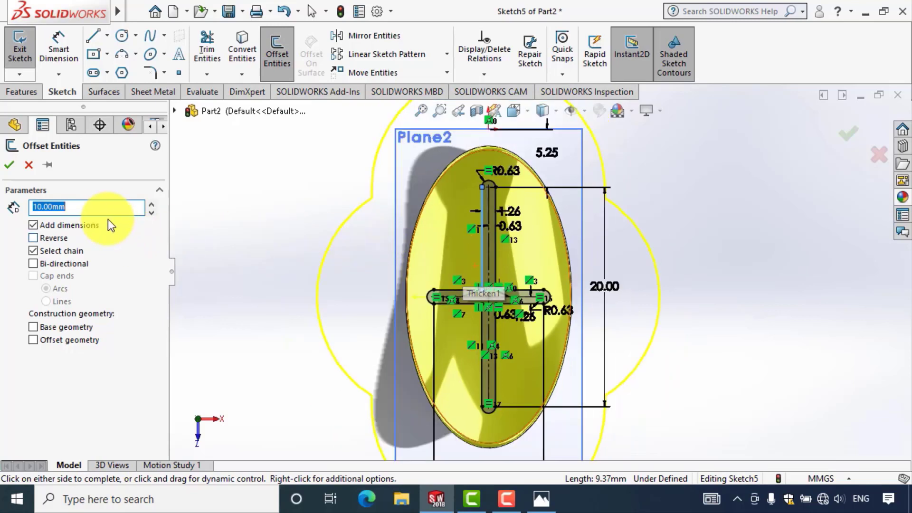
text(0.6)
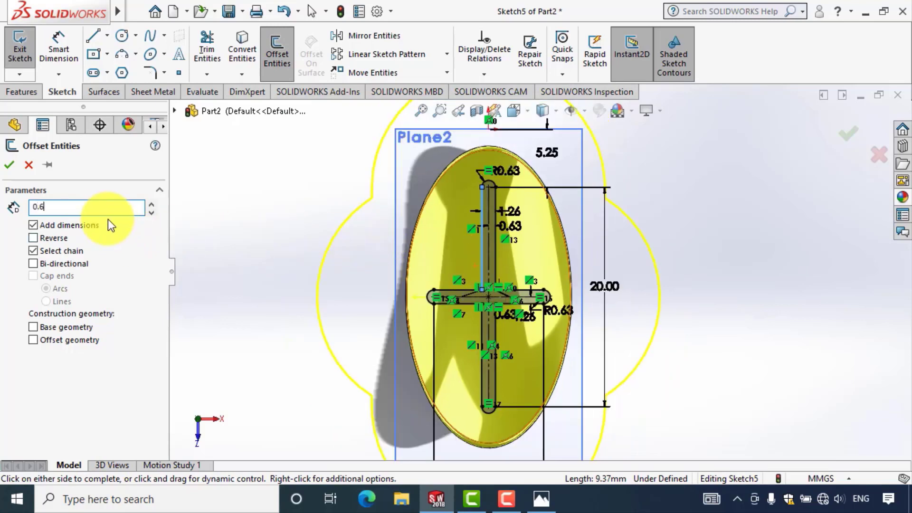
text(25)
key(Return)
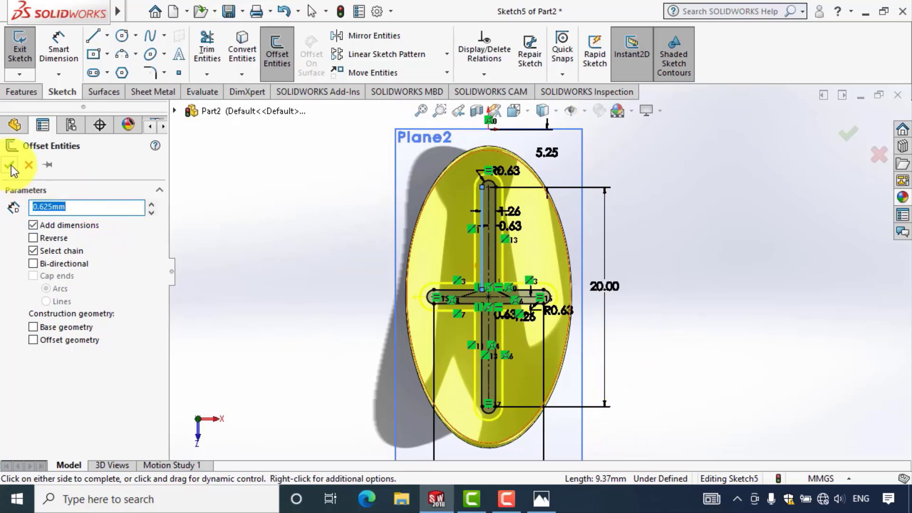
click(10, 165)
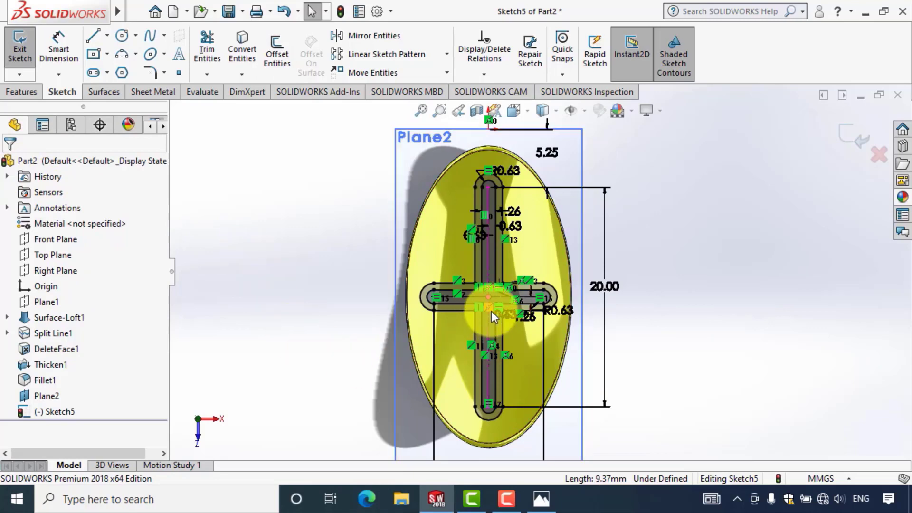
scroll(491, 311, down, 1)
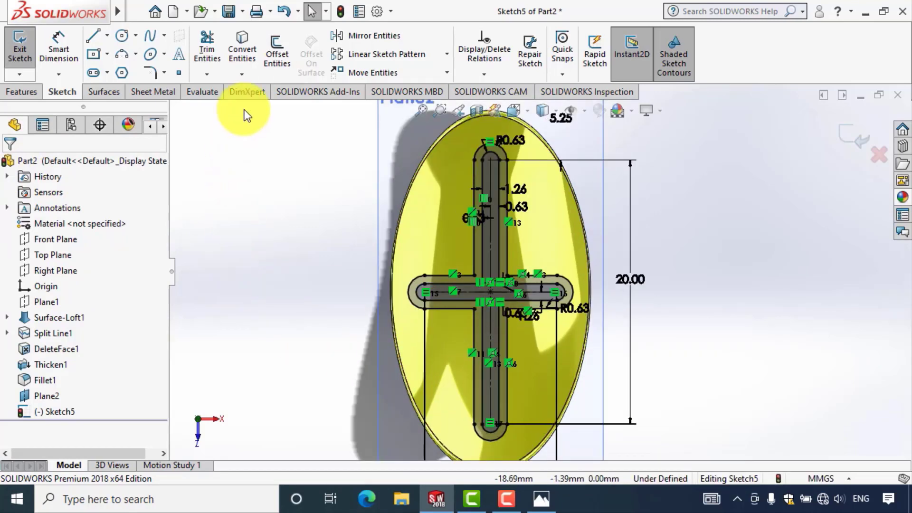
Step: Fillet the four outer-outline corners of the cross at 0.31 mm
click(152, 75)
scroll(472, 275, down, 5)
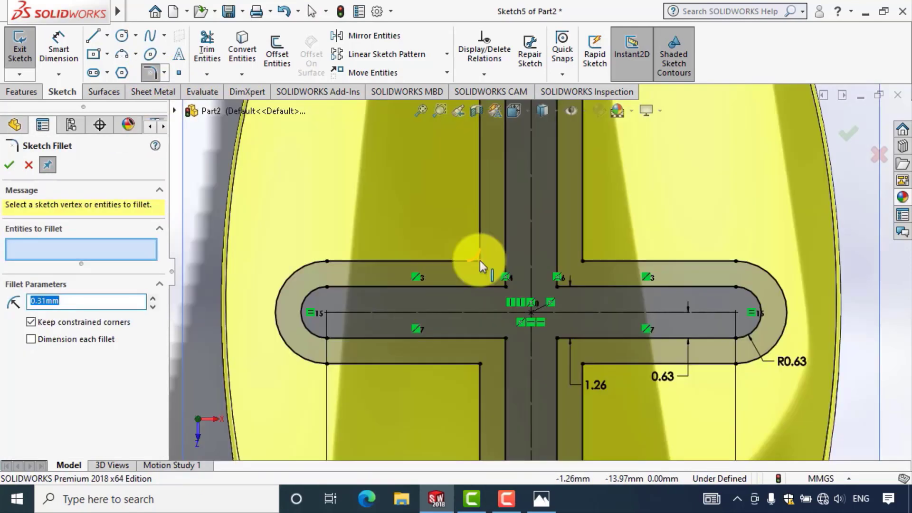
click(479, 260)
click(582, 260)
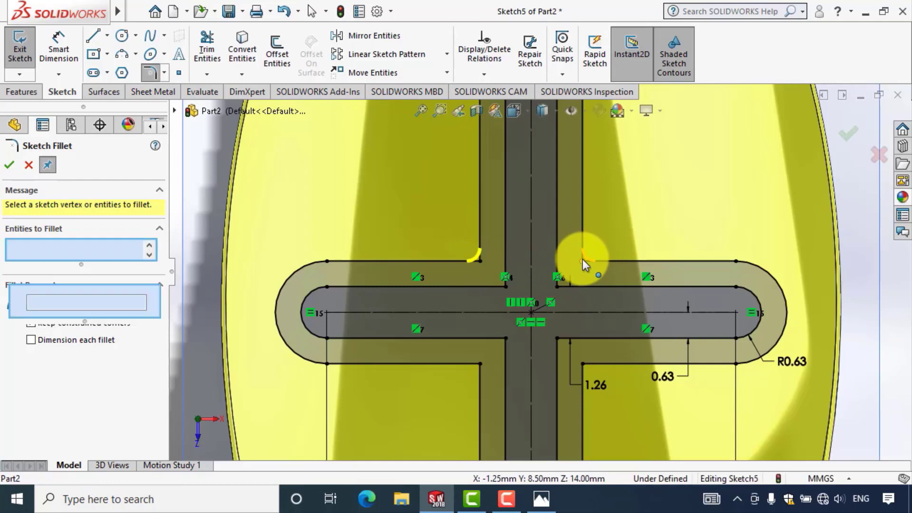
click(583, 366)
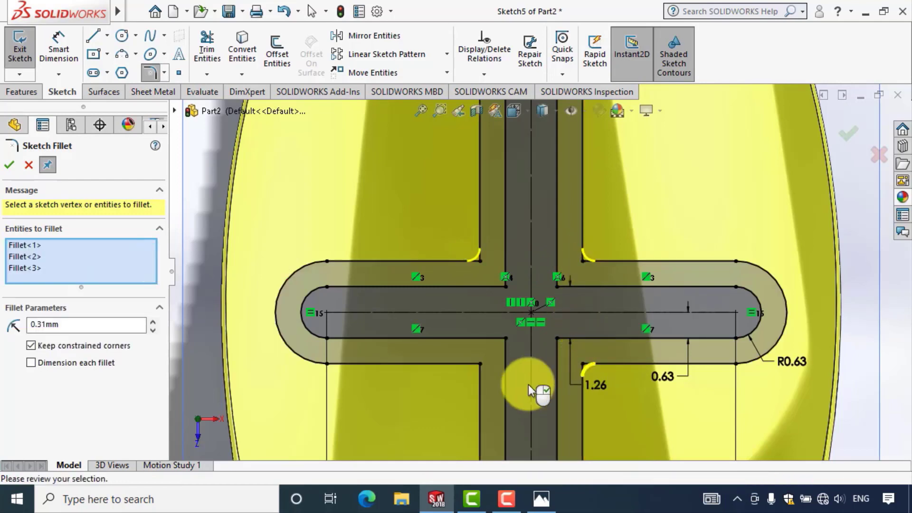
click(480, 364)
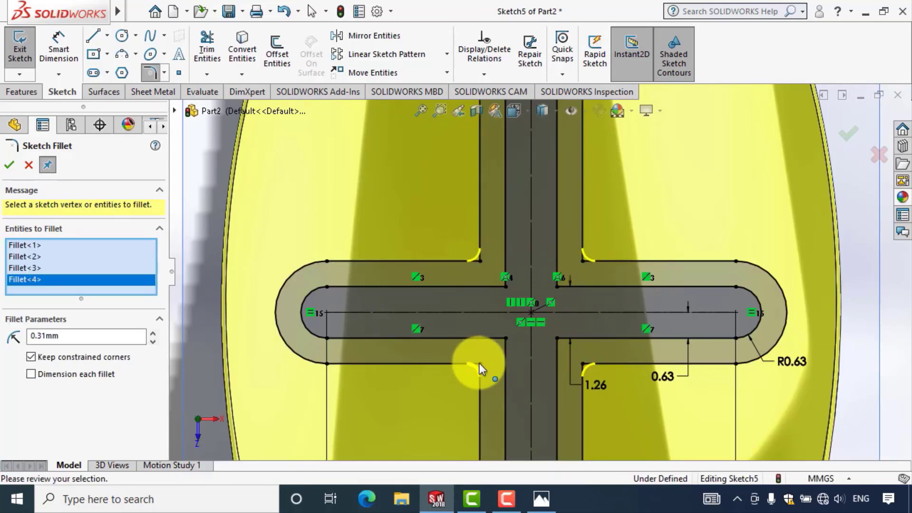
click(13, 171)
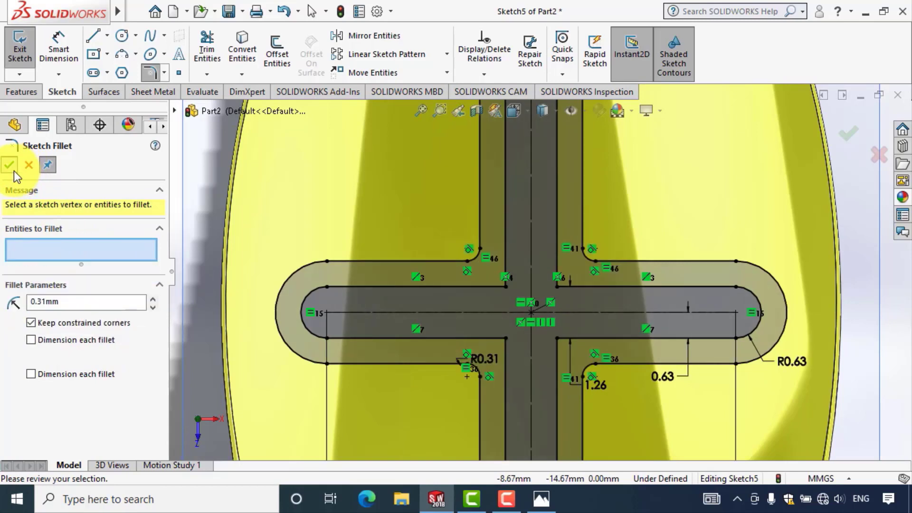
Step: Fillet the four inner slot corners at 0.63 mm, then fit and tilt the view
double_click(108, 303)
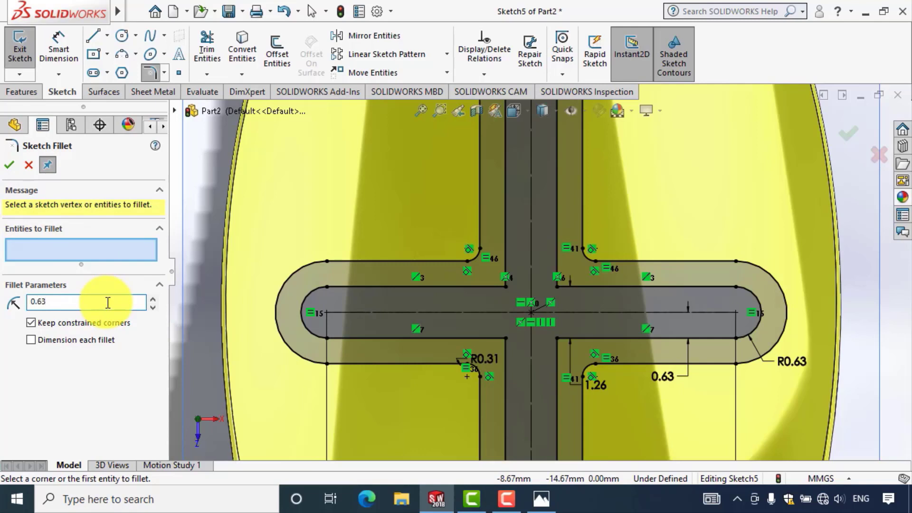
text(0.63)
click(508, 286)
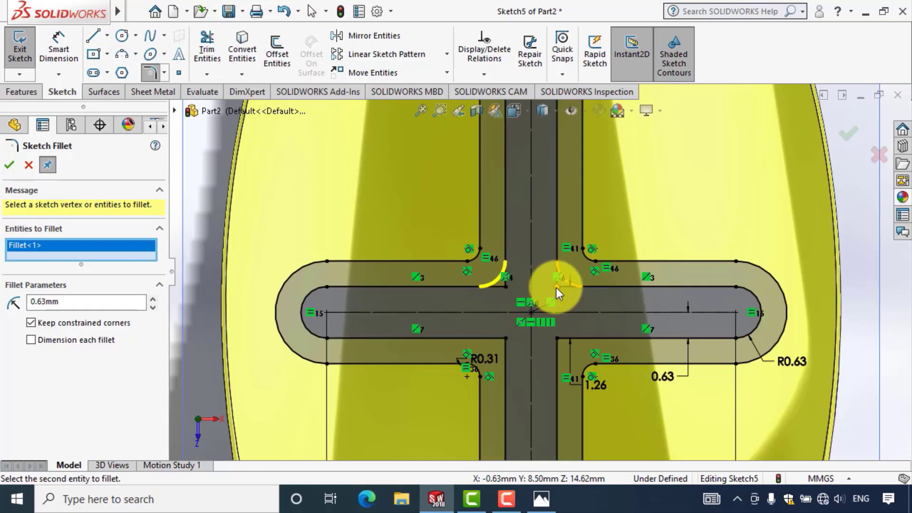
click(556, 288)
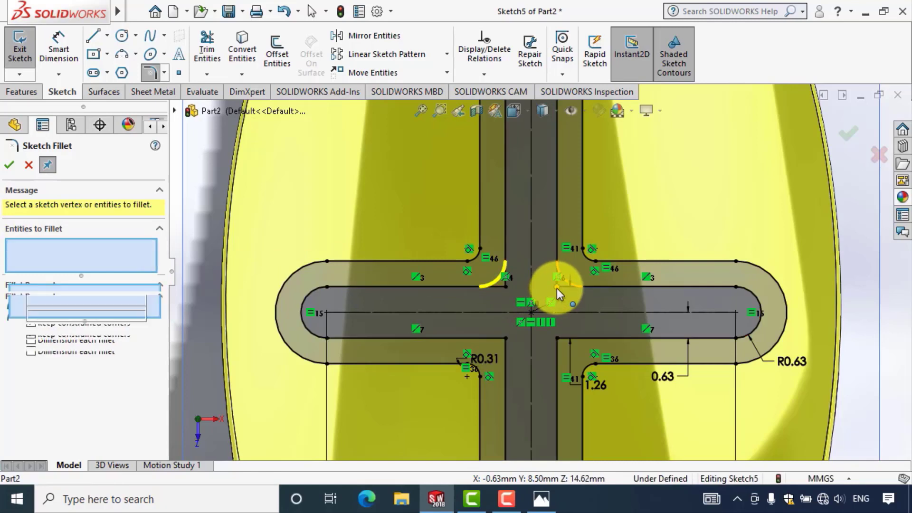
click(558, 342)
click(502, 338)
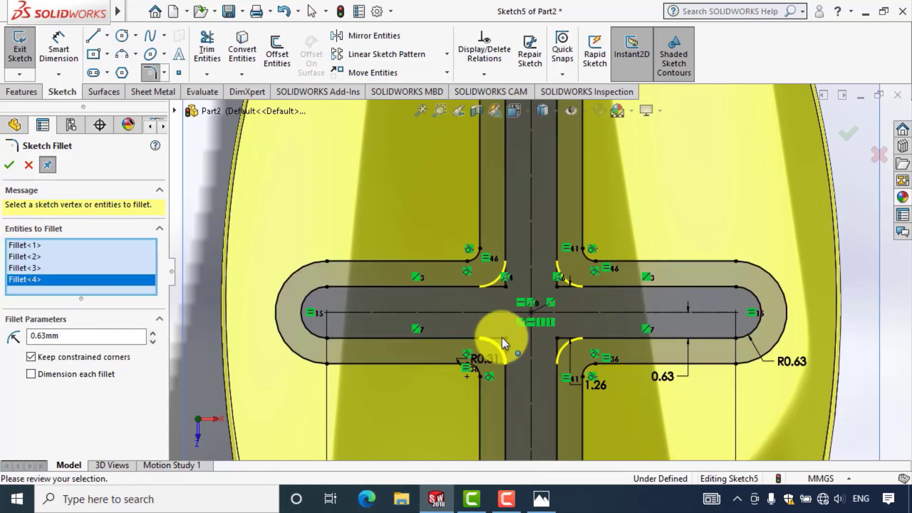
click(8, 165)
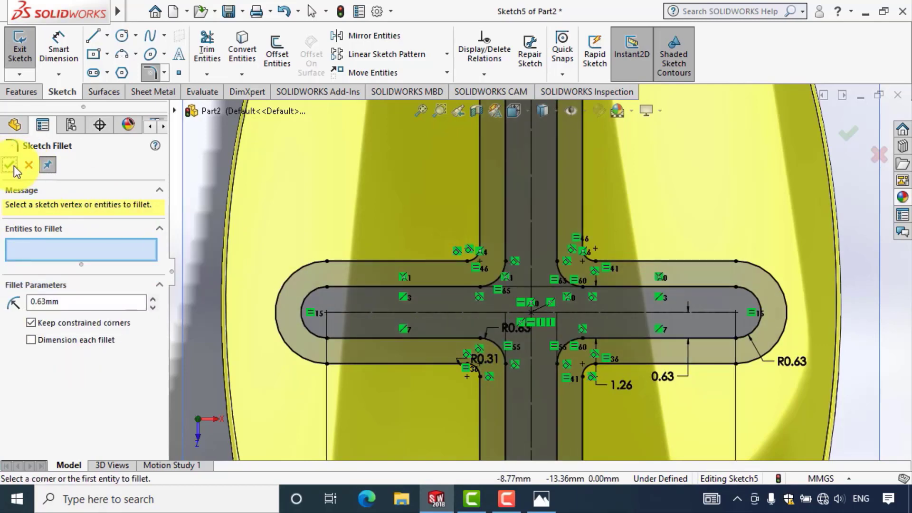
click(14, 166)
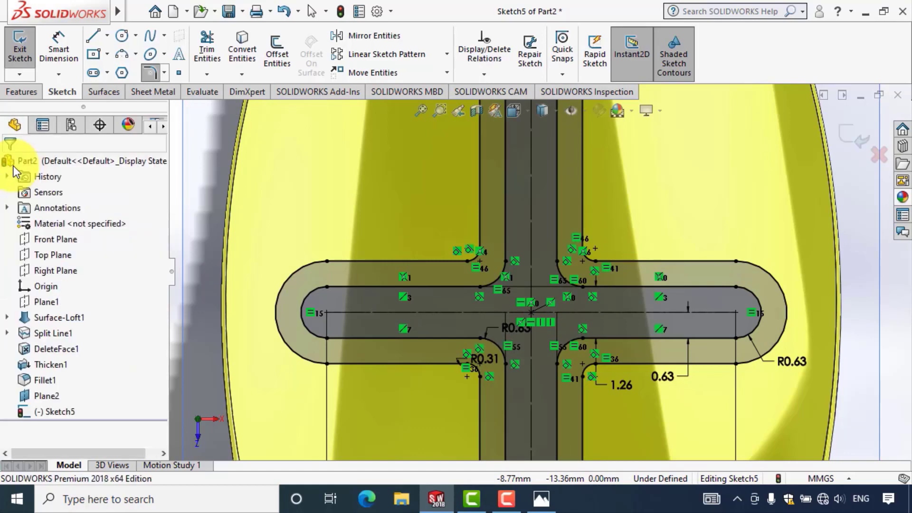
middle_click(349, 203)
key(f)
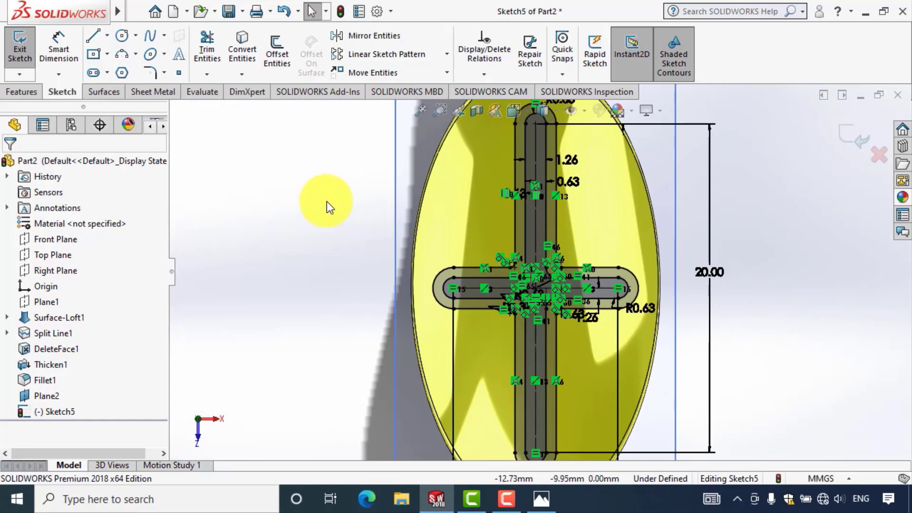
middle_drag(328, 202, 326, 138)
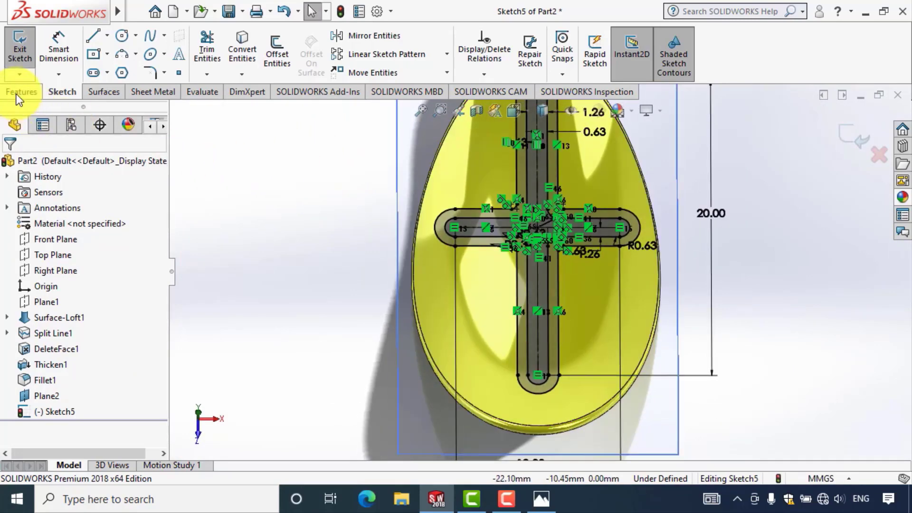
Step: Start an extruded cut with the Offset From Surface end condition
click(18, 93)
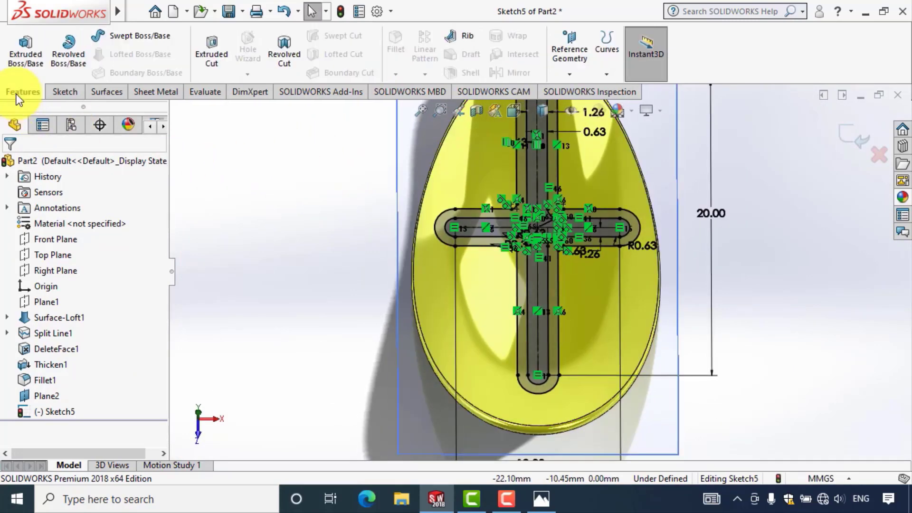
click(210, 71)
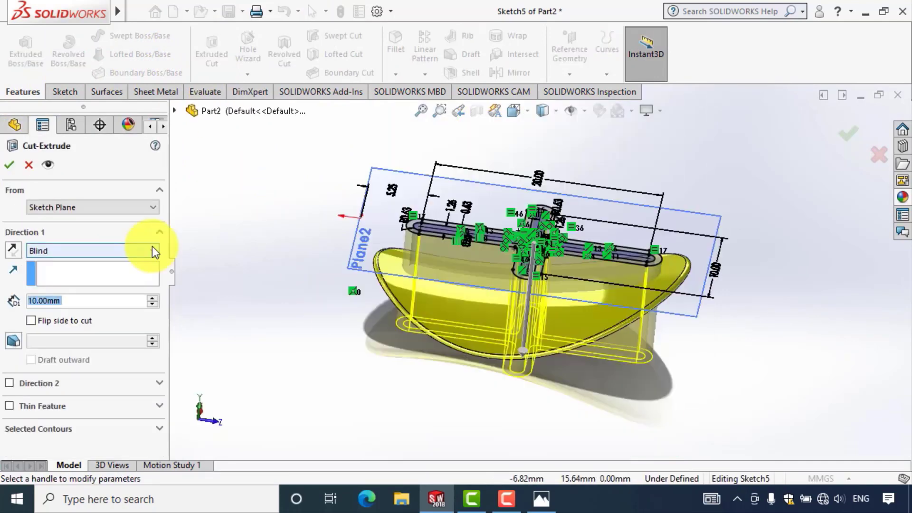
click(152, 251)
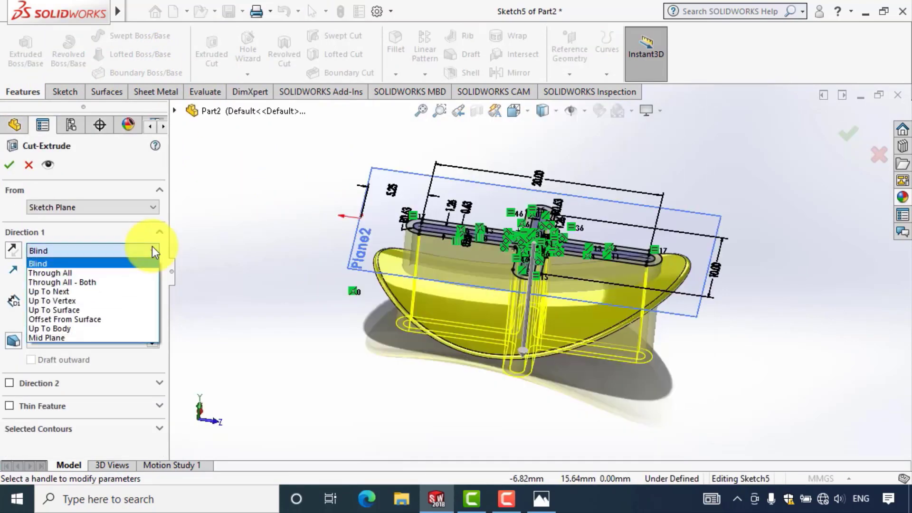
click(136, 320)
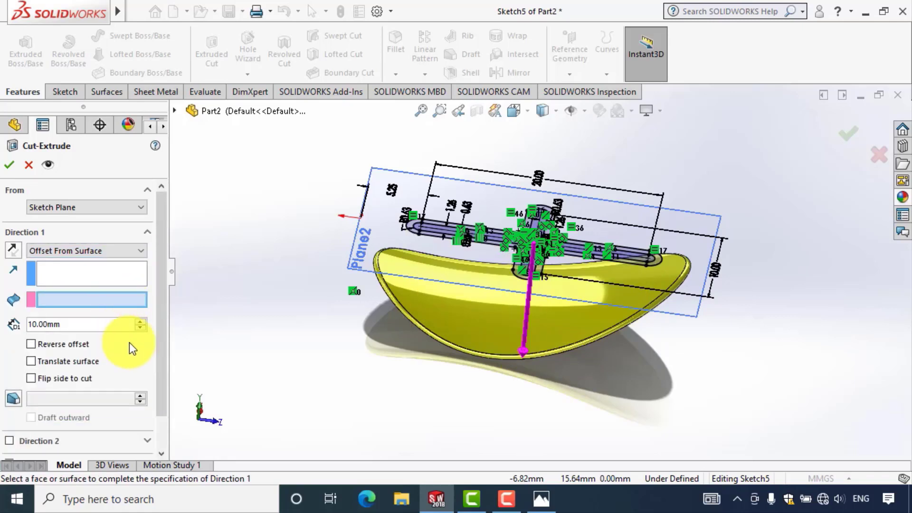
Step: Pick the cross-slot outline region and the shell's curved top face as the offset surface
scroll(163, 377, down, 2)
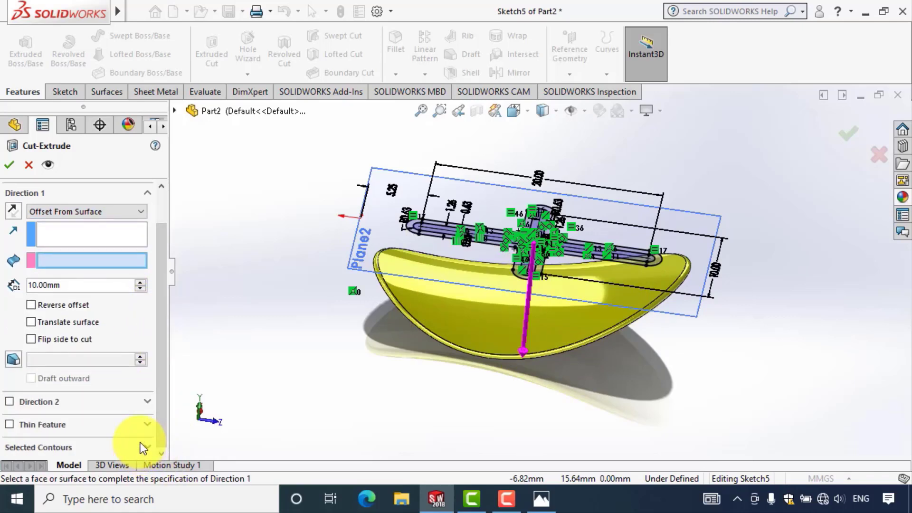
click(146, 447)
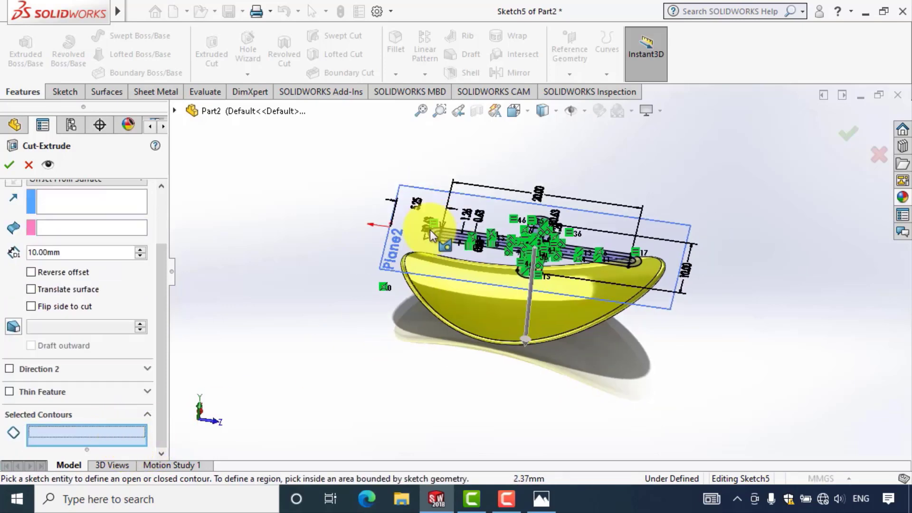
scroll(480, 250, down, 2)
scroll(493, 254, down, 2)
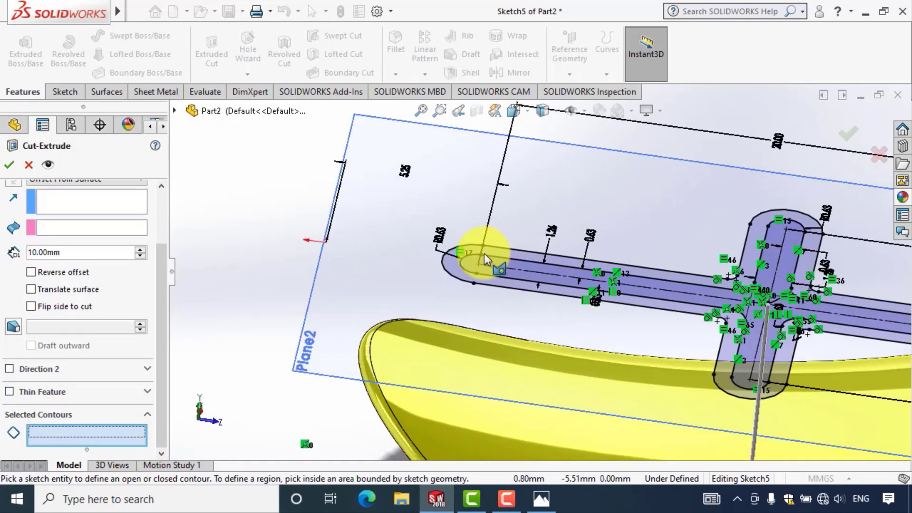
click(461, 272)
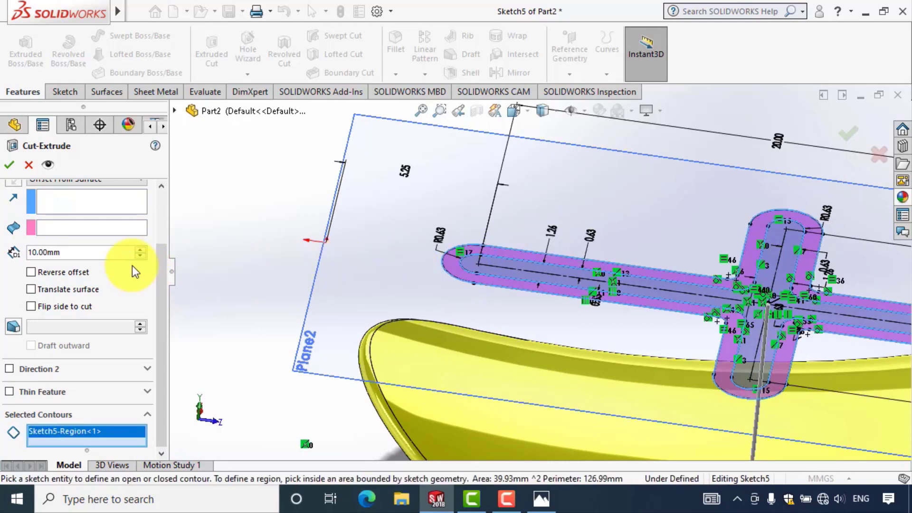
click(99, 229)
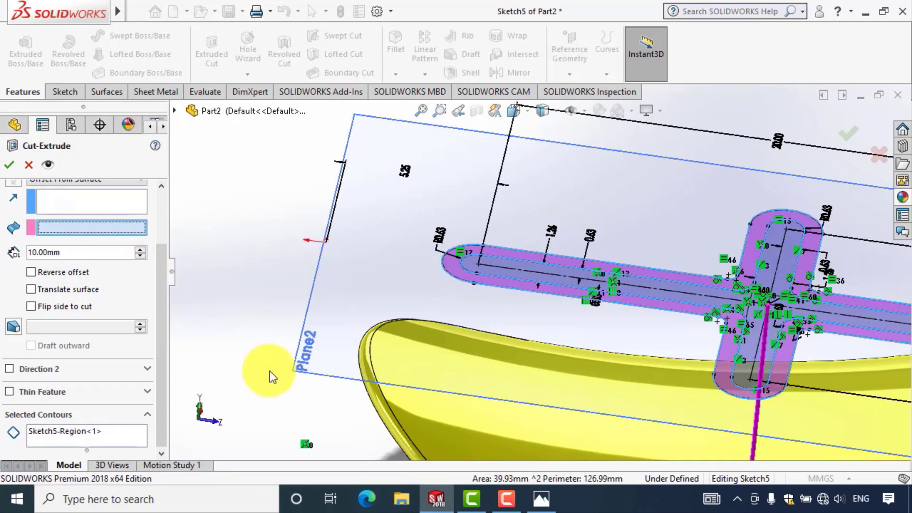
click(434, 433)
Step: Cut the cross groove with a reversed 0.30 mm offset into the shell, creating Cut-Extrude3
middle_drag(260, 394, 260, 376)
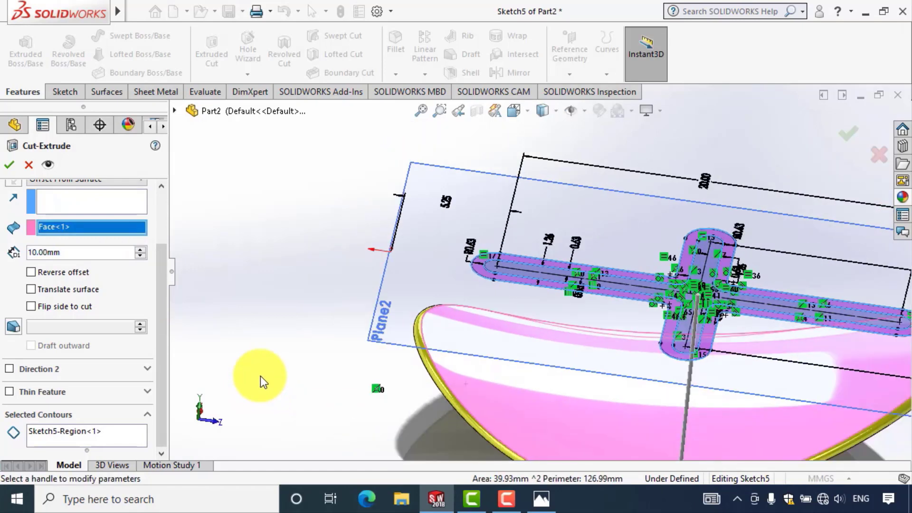
scroll(260, 376, up, 3)
click(73, 252)
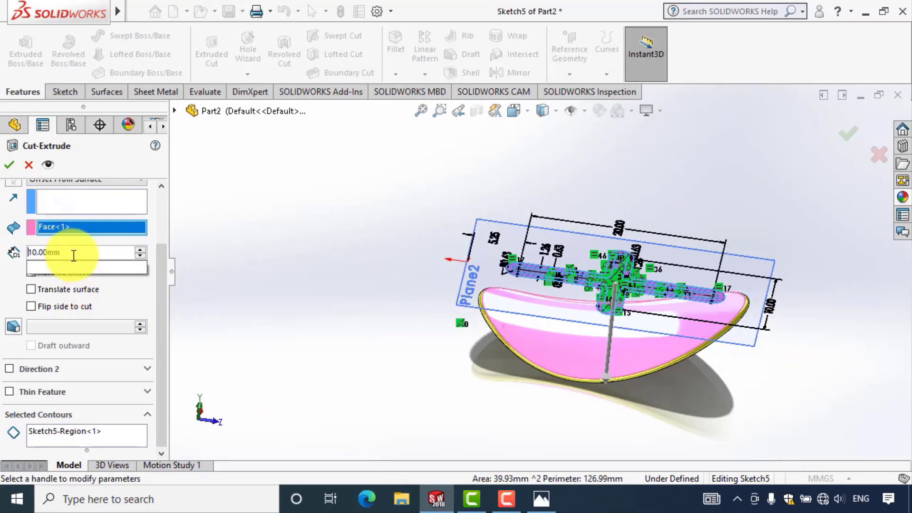
double_click(74, 252)
text(0.)
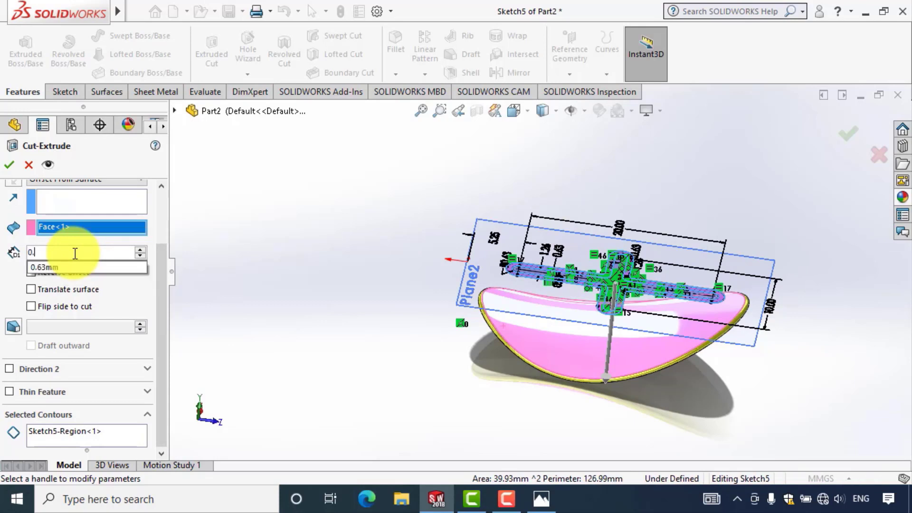
text(3)
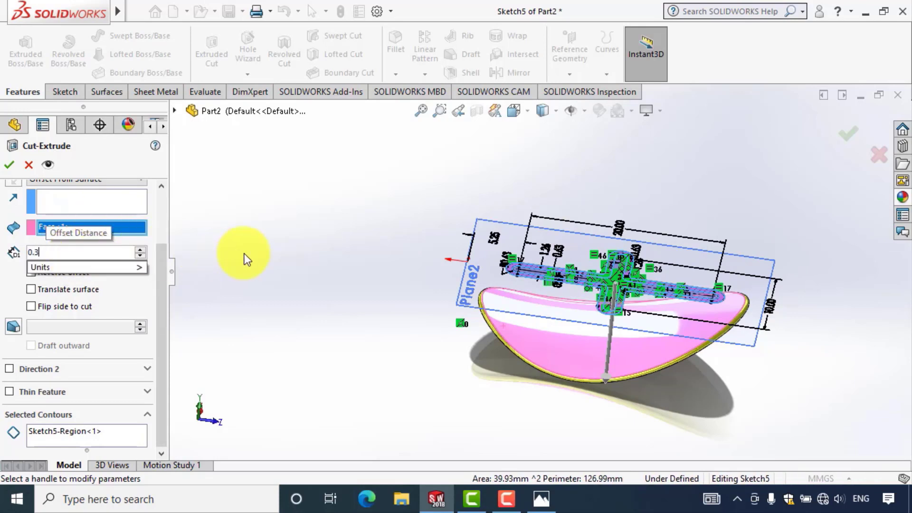
key(Return)
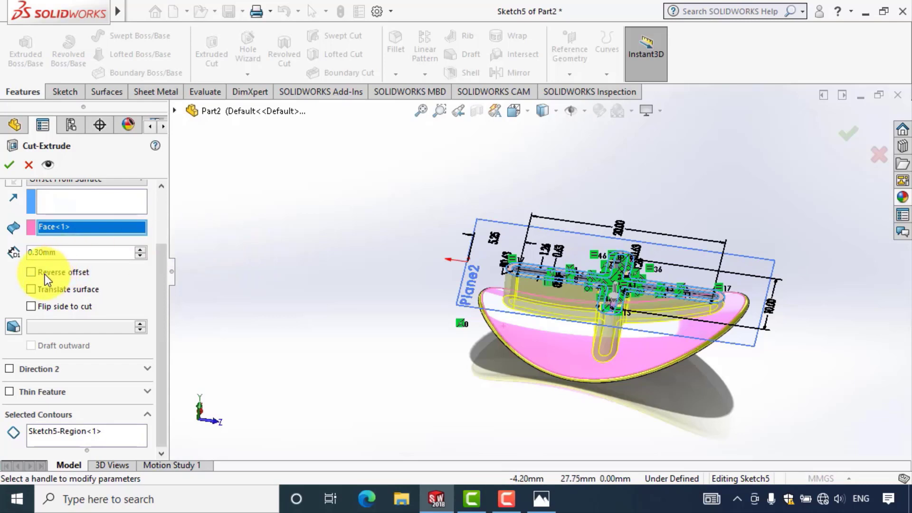
click(31, 272)
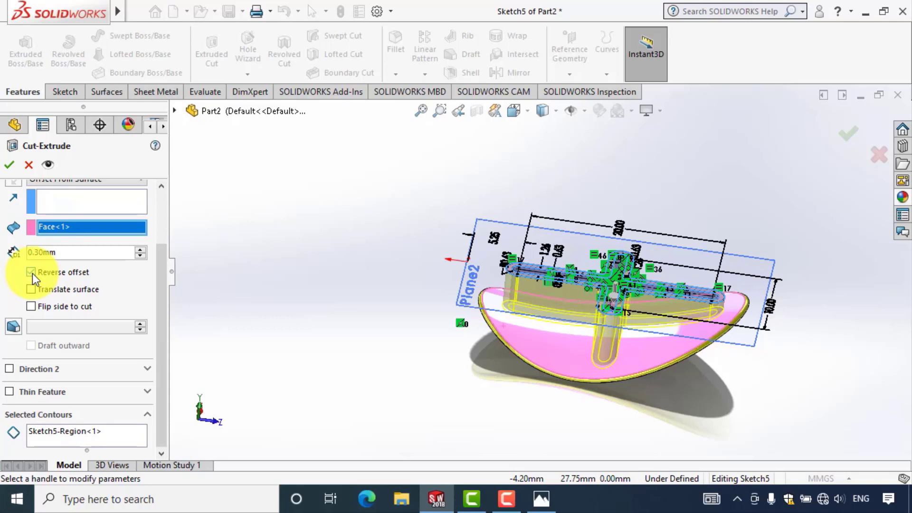
click(9, 165)
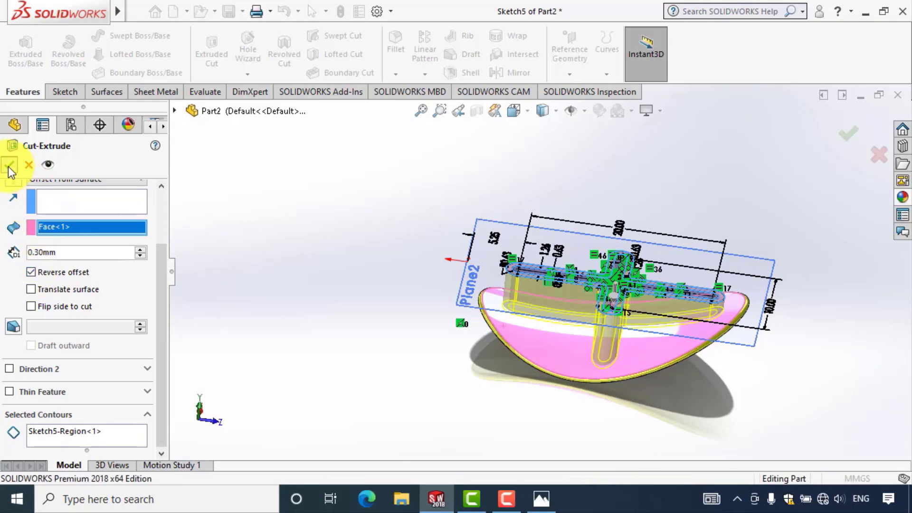
click(8, 166)
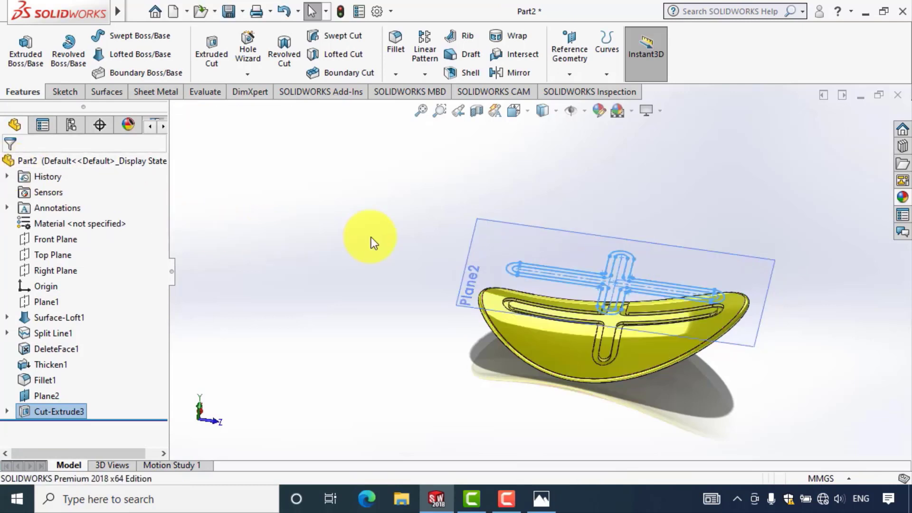
Step: Make Sketch5 under Cut-Extrude3 visible again on the shell
click(372, 237)
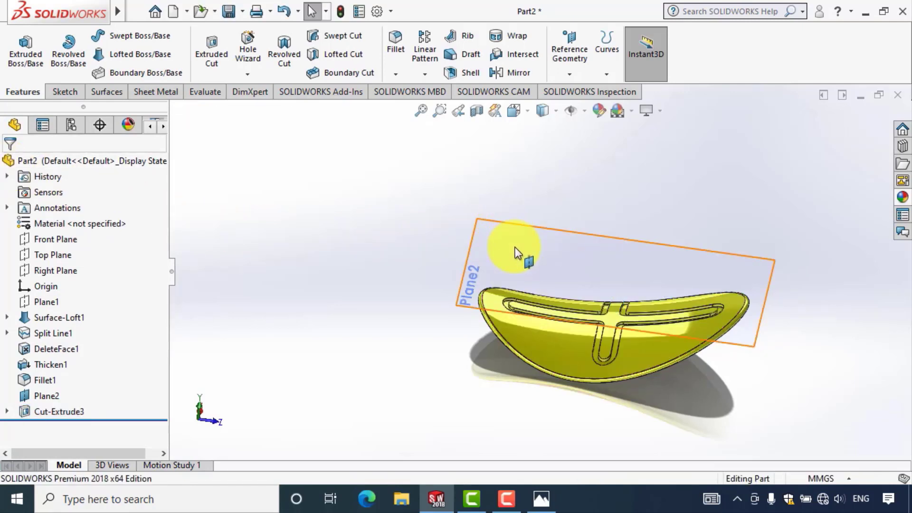
click(515, 248)
click(598, 209)
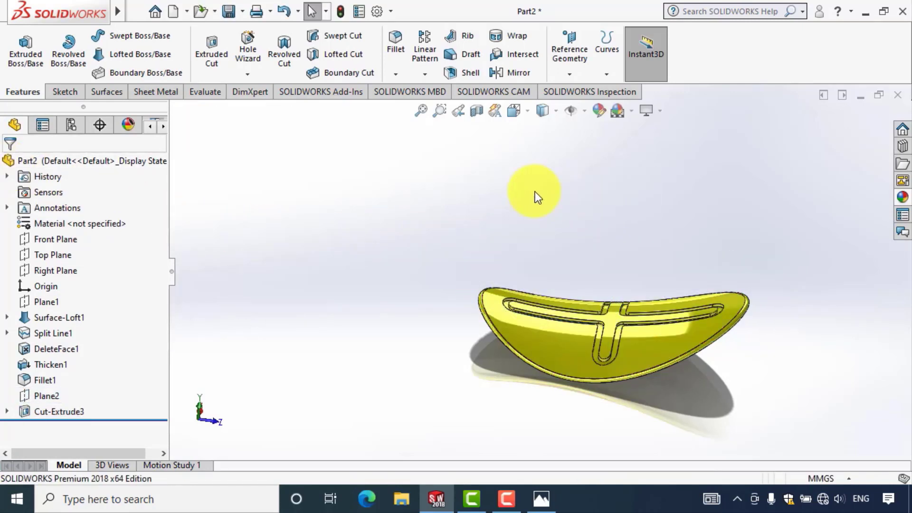
mouse_move(506, 227)
middle_down()
mouse_move(472, 260)
mouse_move(504, 351)
mouse_move(492, 204)
mouse_move(508, 208)
mouse_move(494, 214)
middle_up()
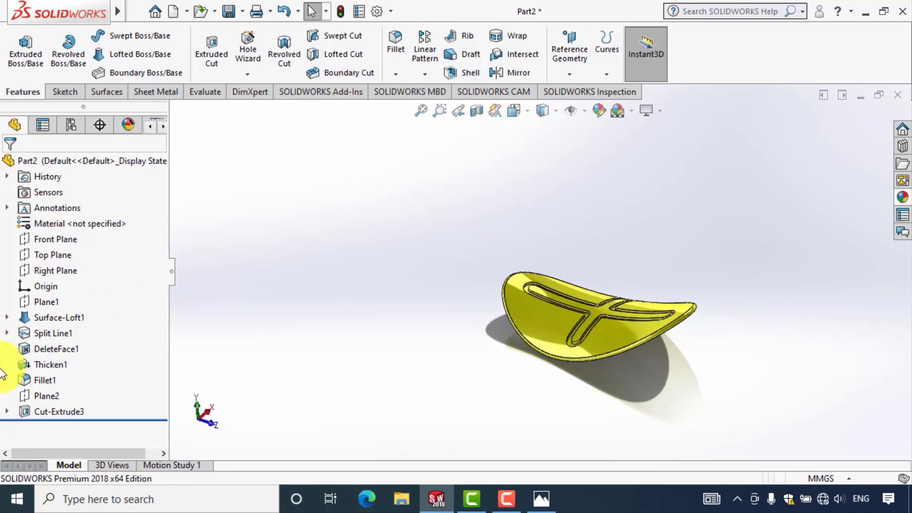
click(6, 411)
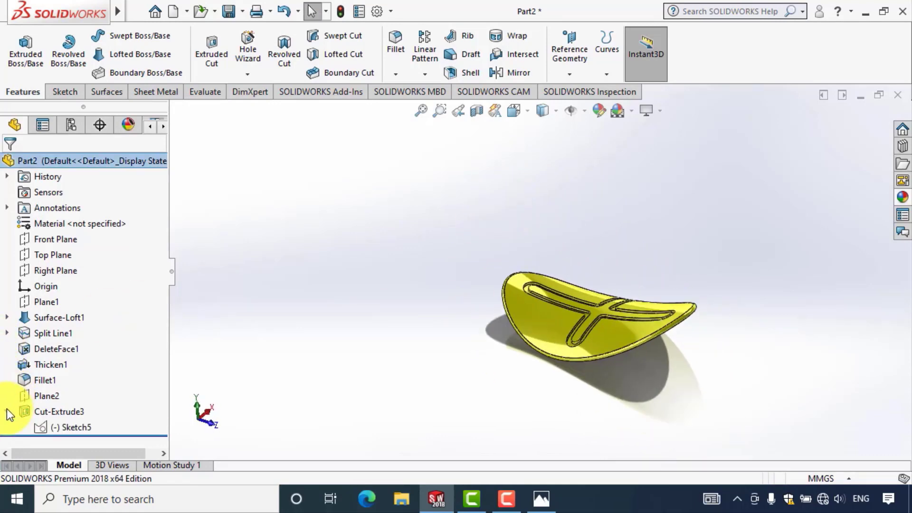
click(40, 428)
click(53, 407)
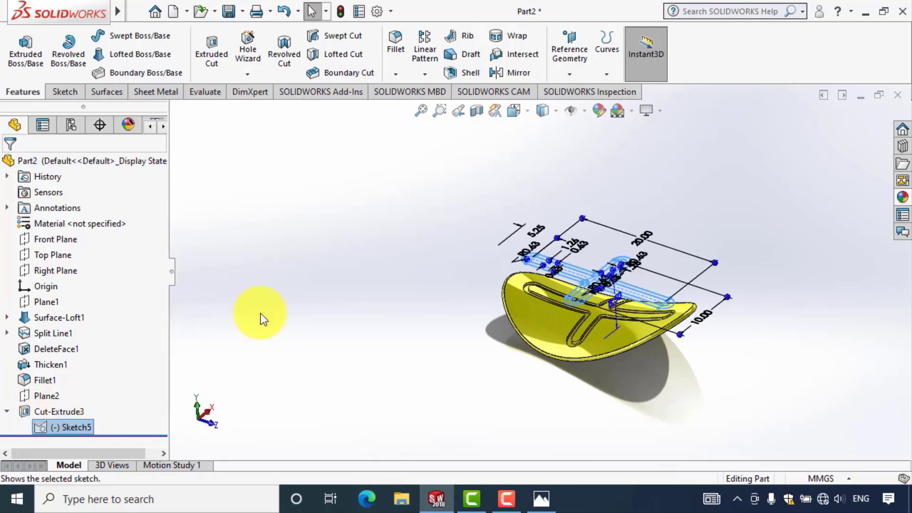
Step: Look down on the cross sketch and start a new Extruded Cut feature
click(275, 264)
middle_drag(276, 264, 272, 351)
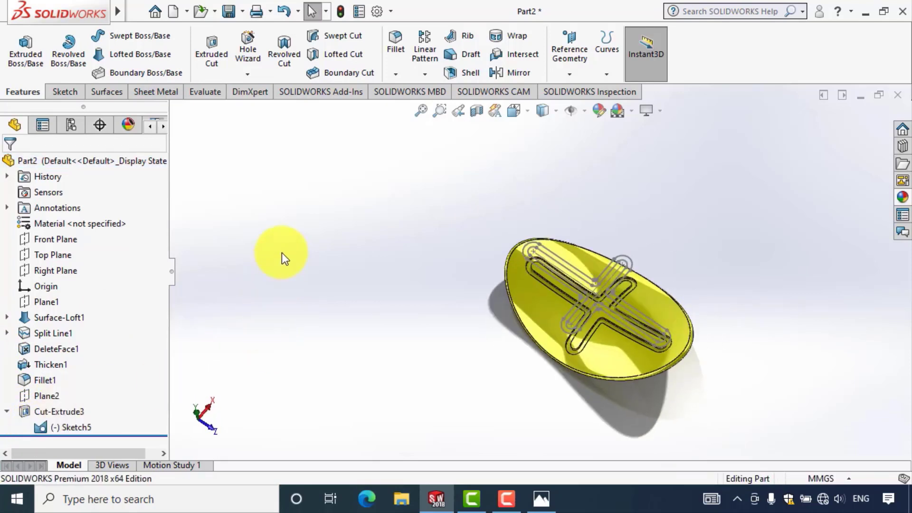
click(202, 71)
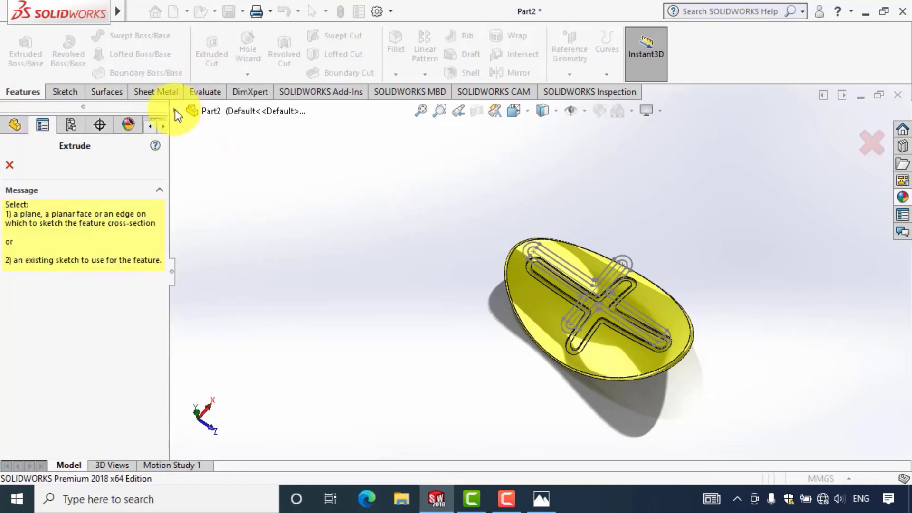
Step: Use Sketch5 for the new cut with a Through All end condition
click(176, 112)
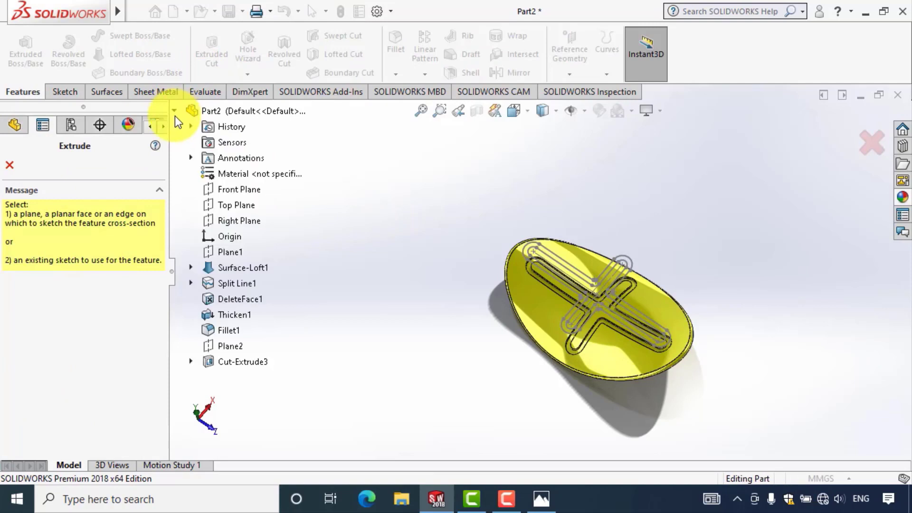
click(190, 362)
click(243, 383)
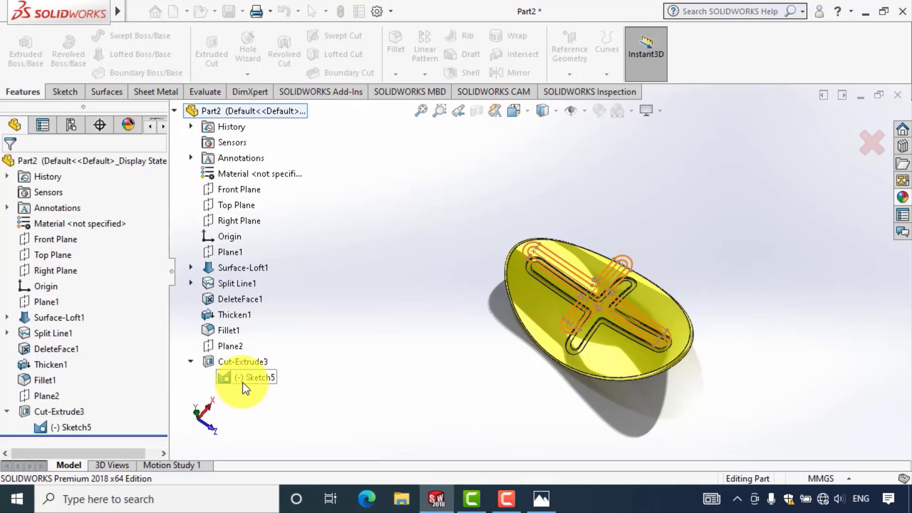
click(242, 383)
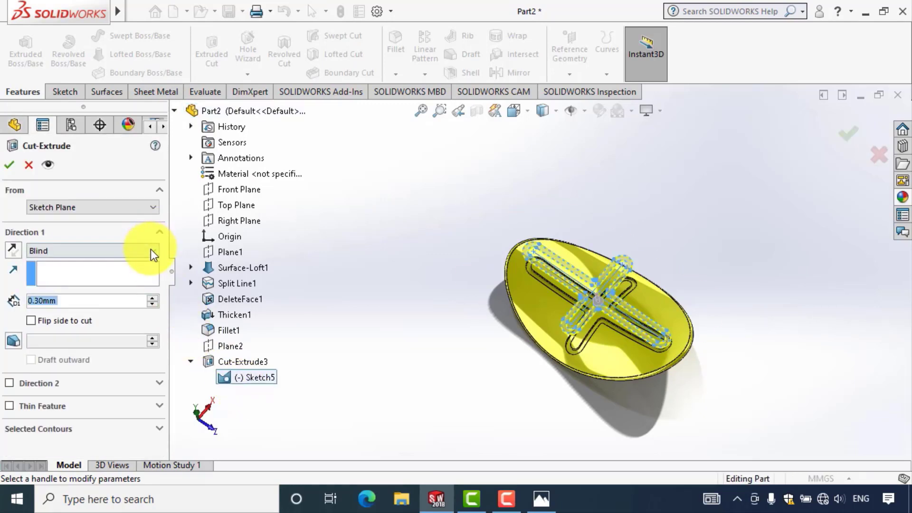
click(153, 251)
click(149, 270)
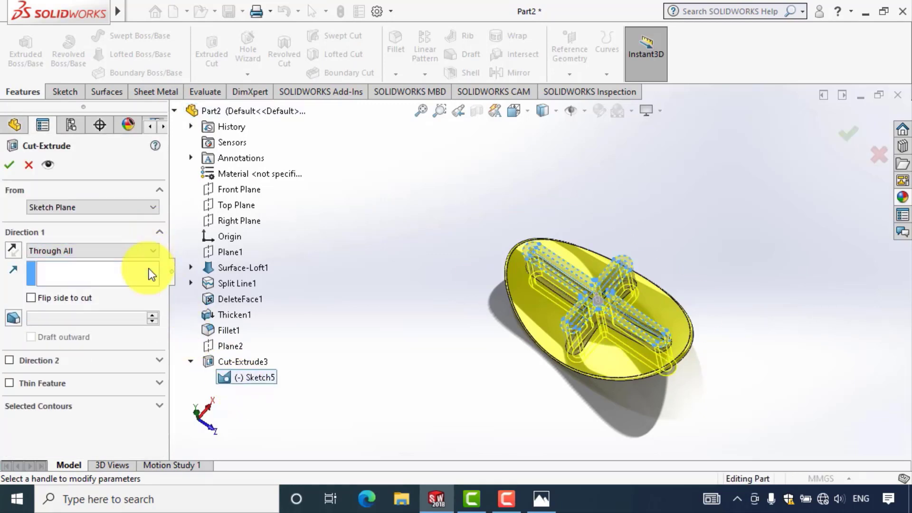
Step: Limit the cut to the sketch's inner cross region and apply it as Cut-Extrude4
click(157, 408)
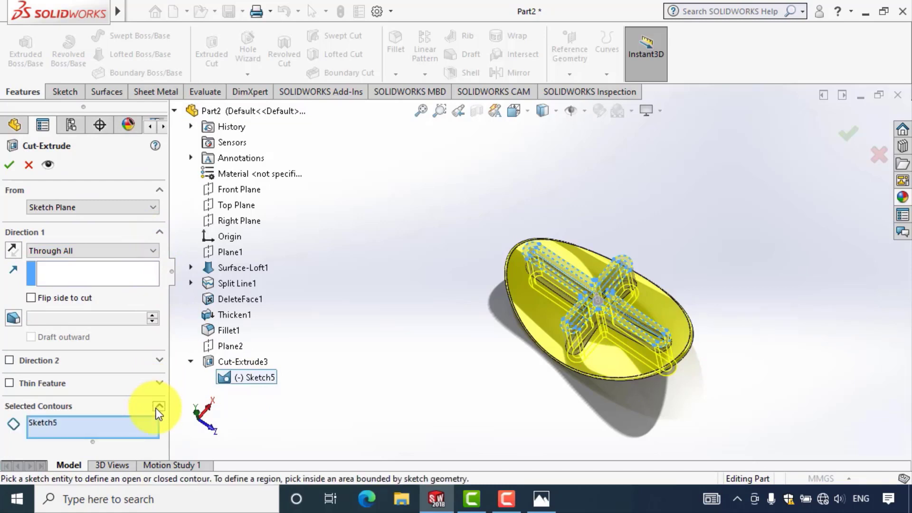
right_click(142, 429)
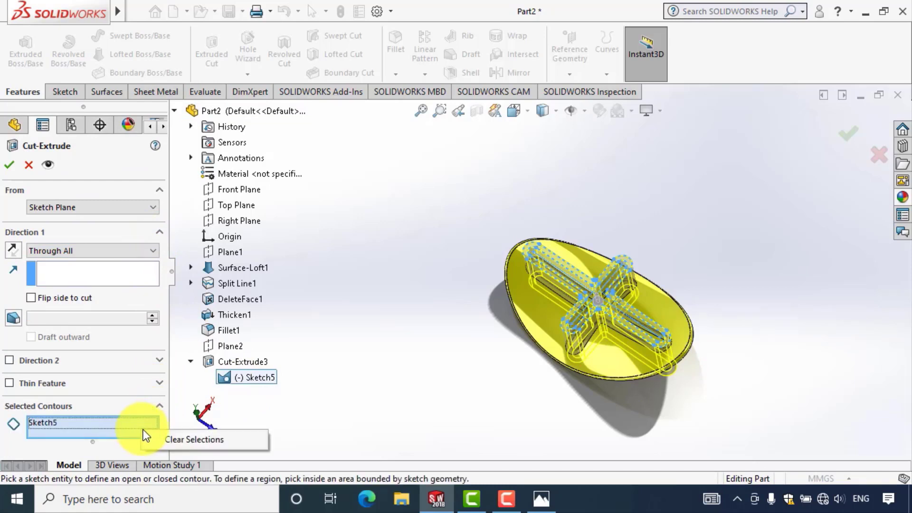
click(170, 441)
scroll(541, 254, down, 1)
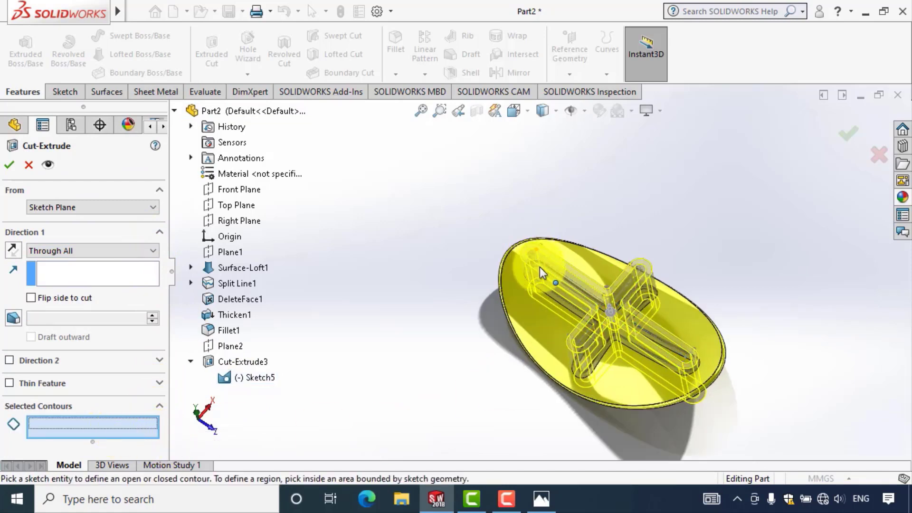
scroll(544, 262, down, 3)
click(564, 296)
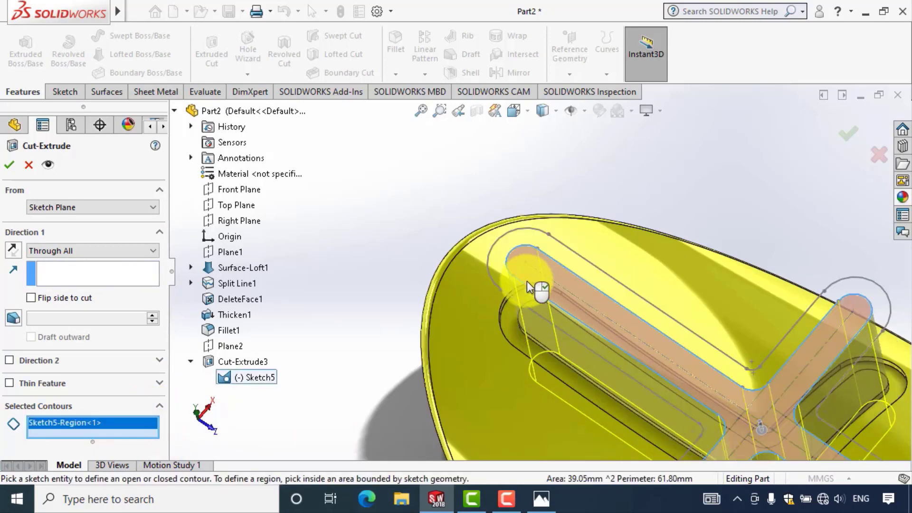
scroll(422, 193, up, 3)
middle_drag(422, 192, 448, 121)
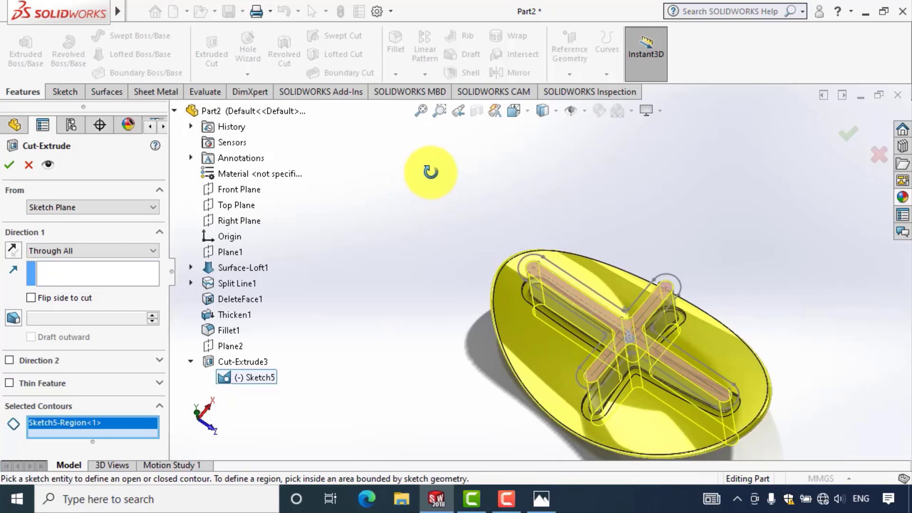
click(10, 167)
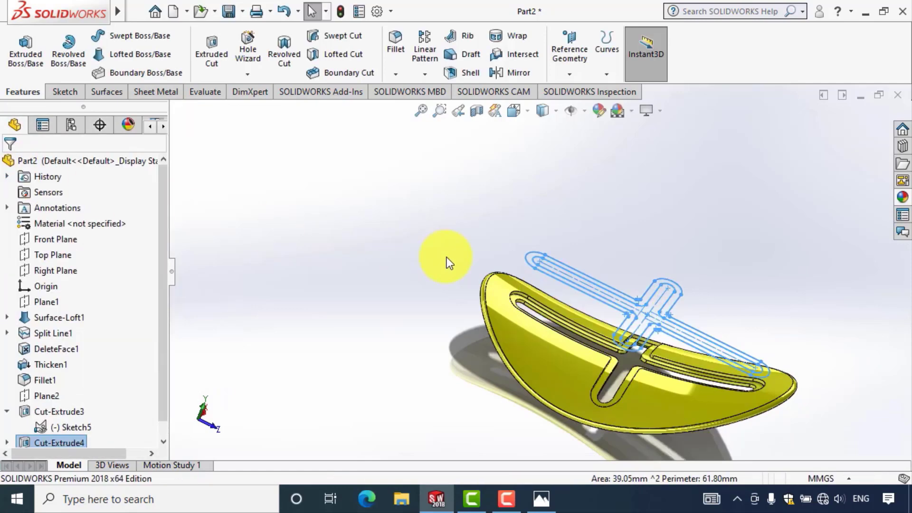
Step: Hide Sketch5 in the feature tree
click(225, 367)
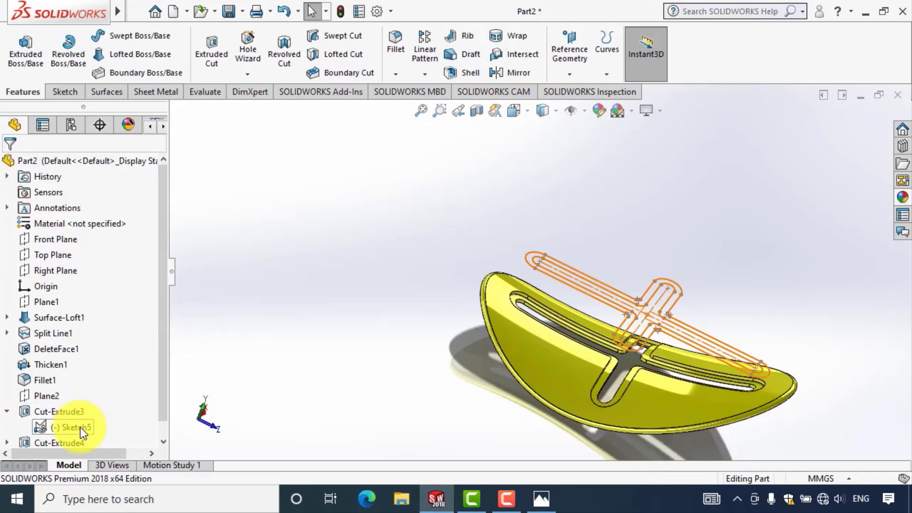
click(82, 428)
click(93, 413)
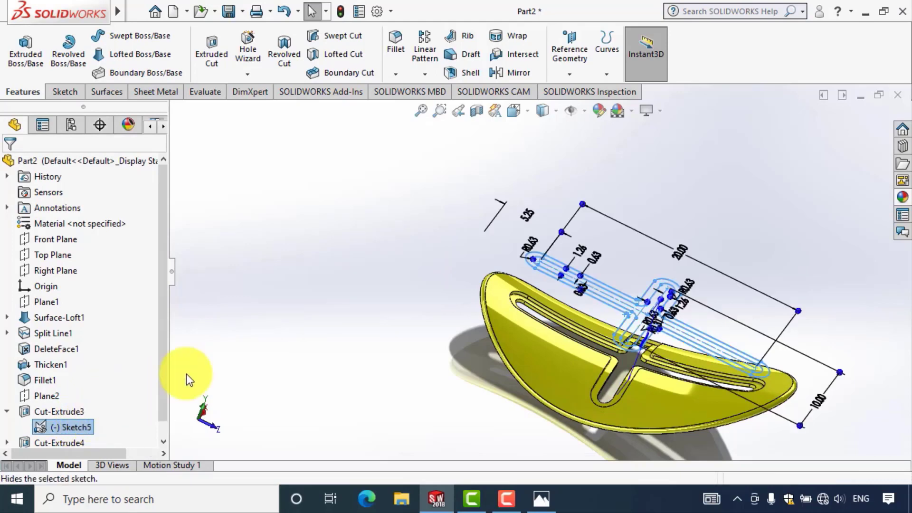
Step: Switch to the Isometric view and dismiss the unsaved-document notice
key(space)
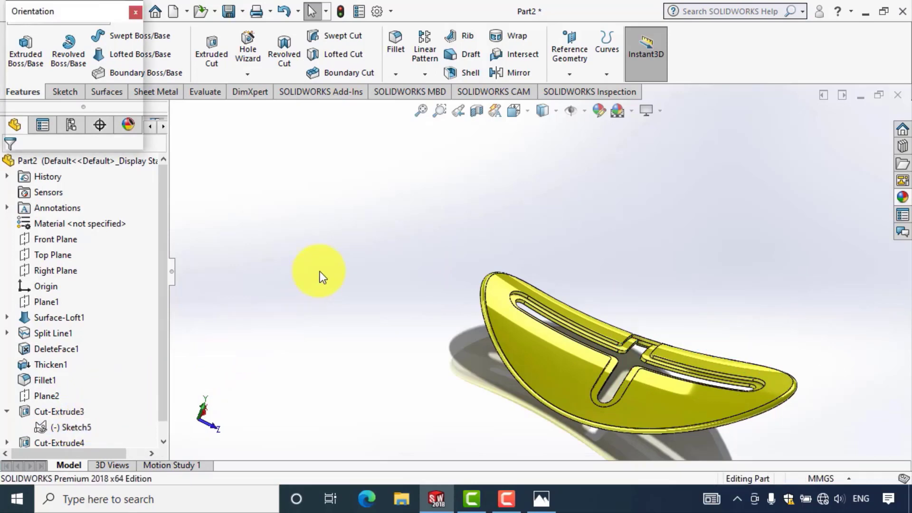
click(121, 52)
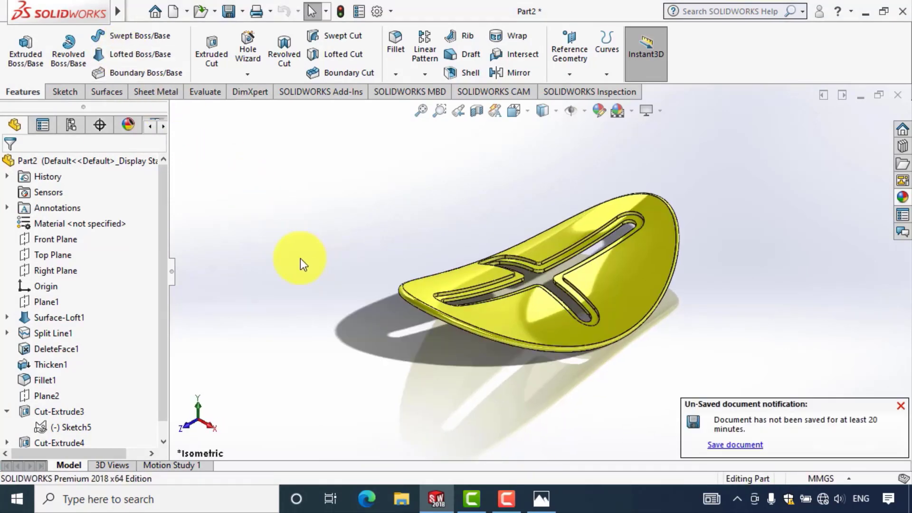
click(903, 404)
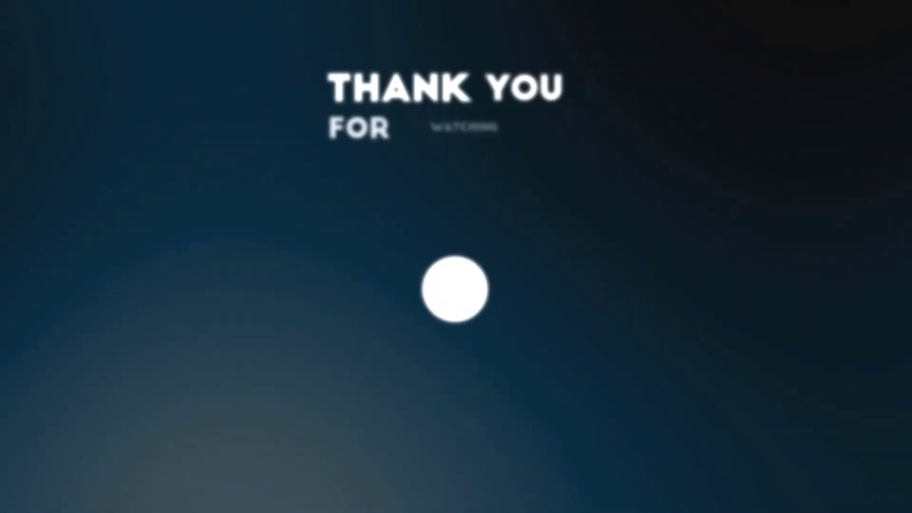